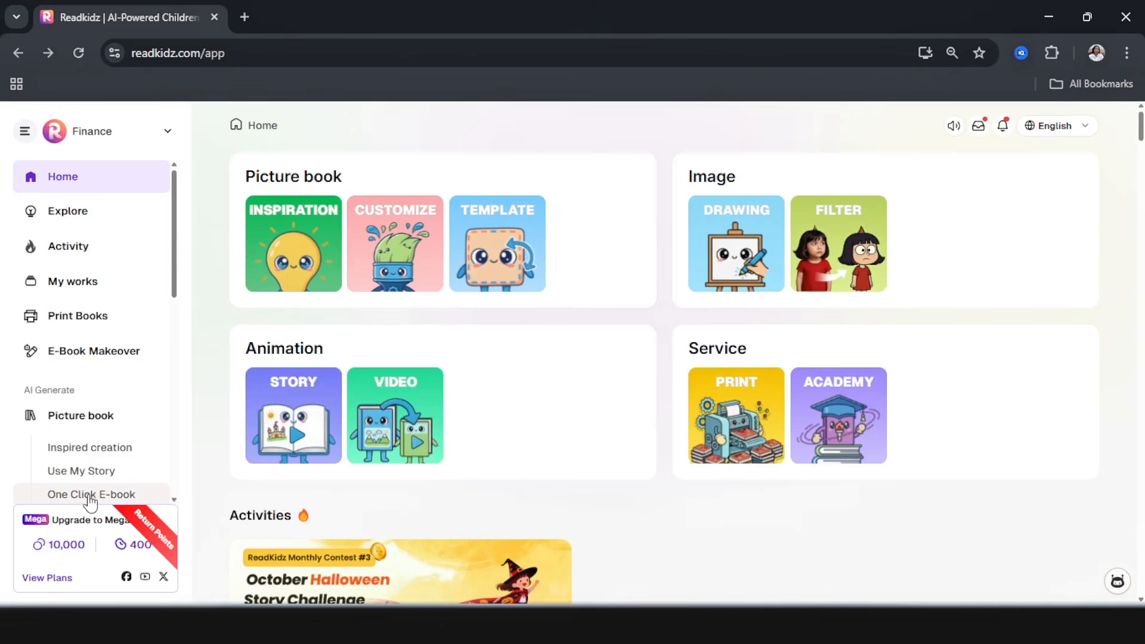
Start a one-click e-book for 4-6 years old (18-22 pages) with the topic type Stories, Bedtime
left_click(95, 495)
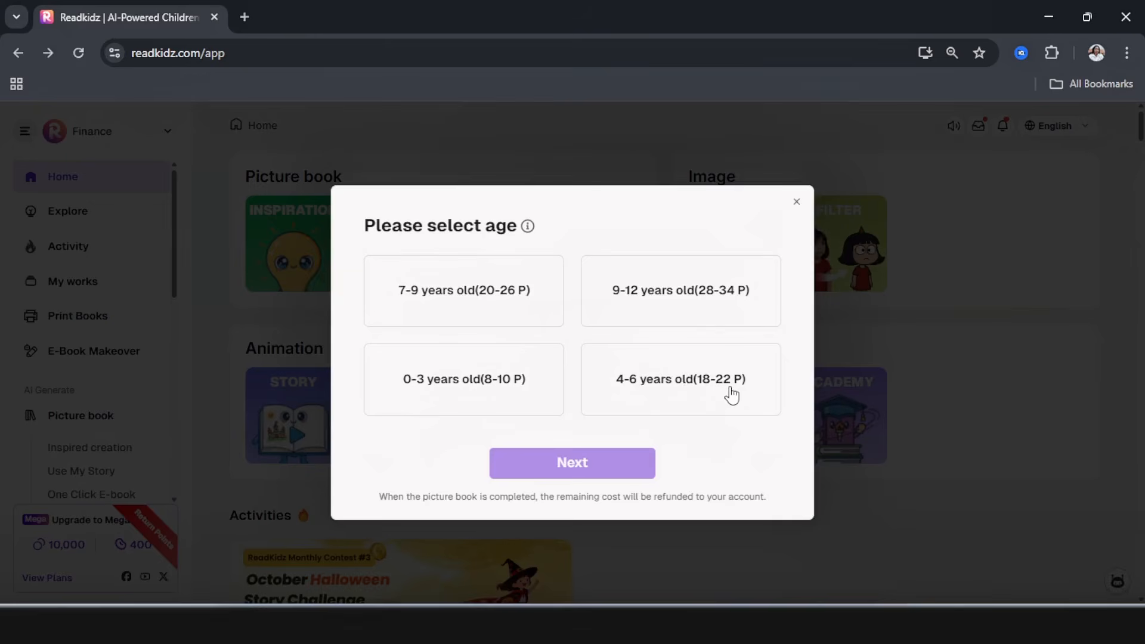
left_click(687, 386)
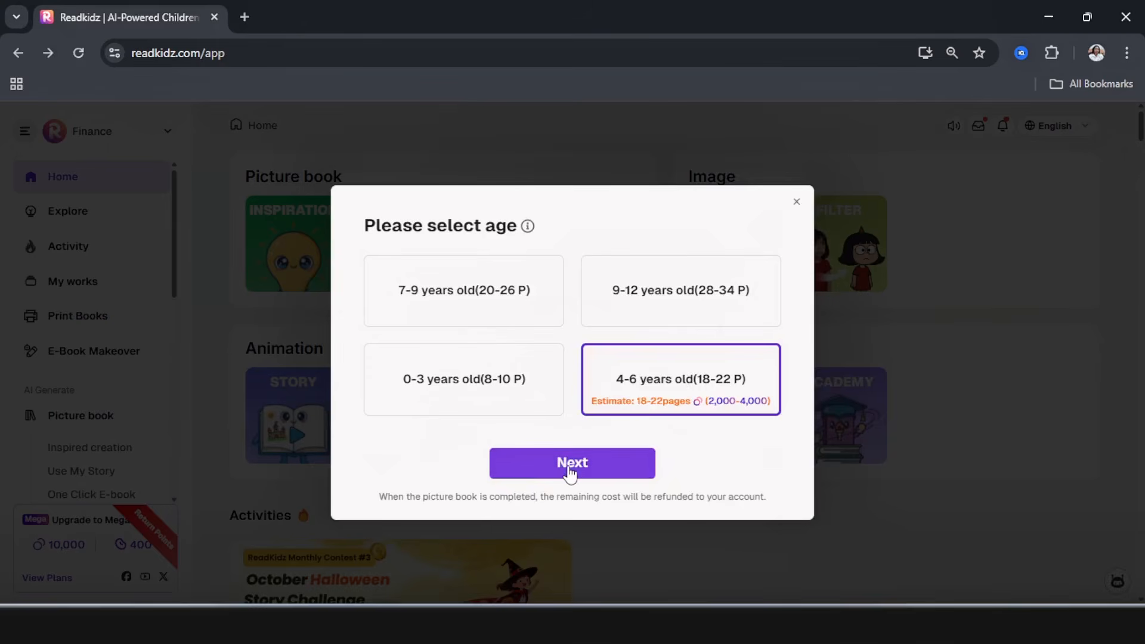
left_click(565, 471)
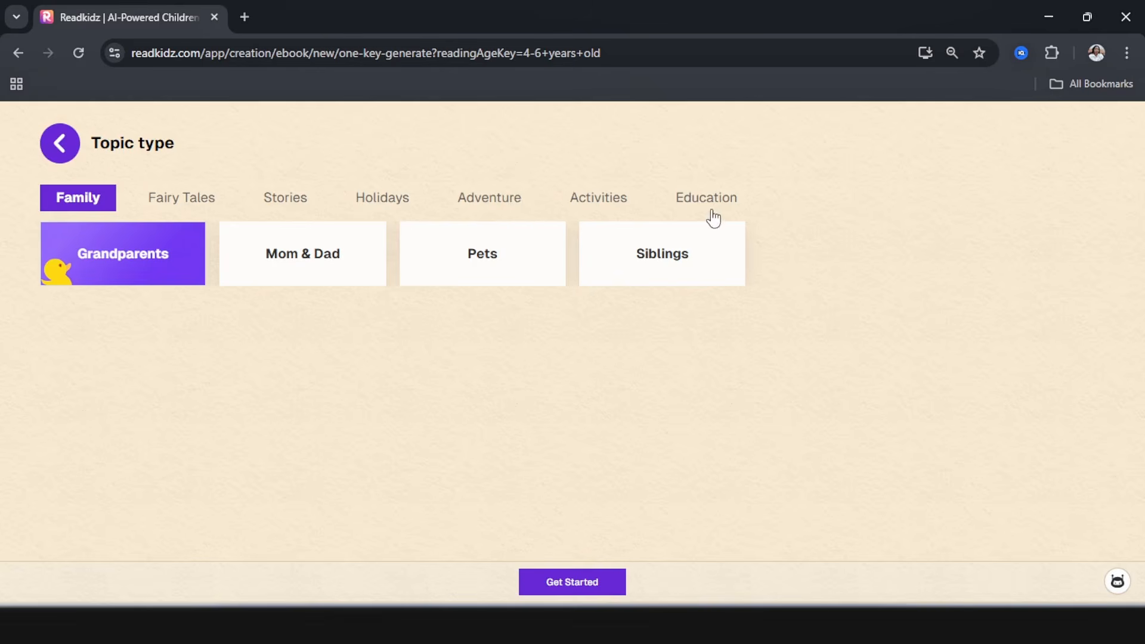
left_click(292, 202)
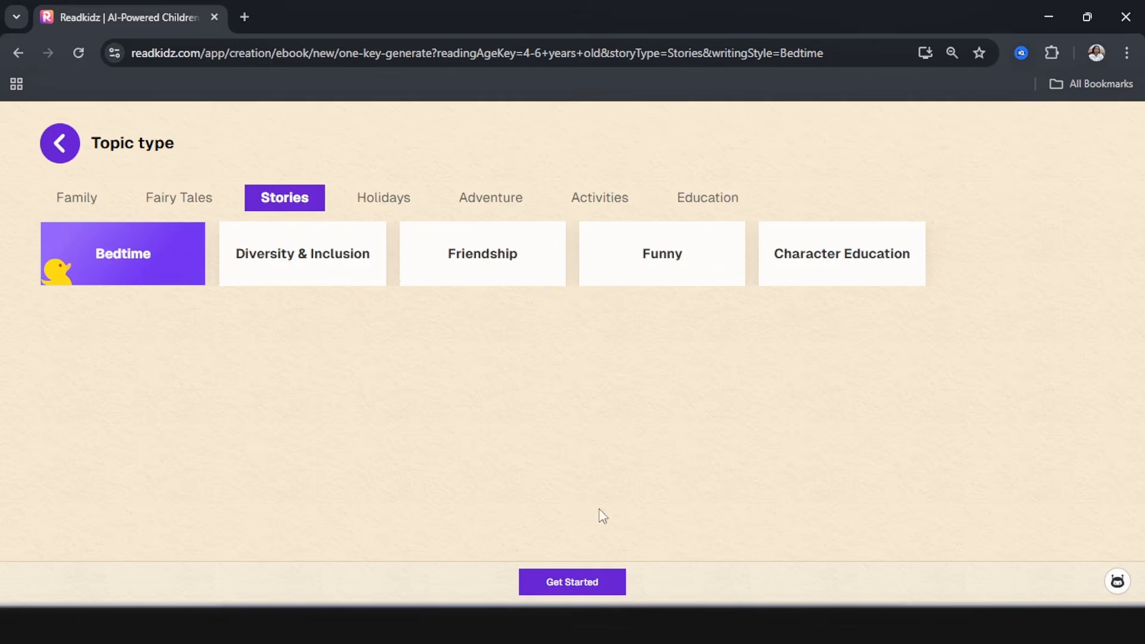
left_click(611, 590)
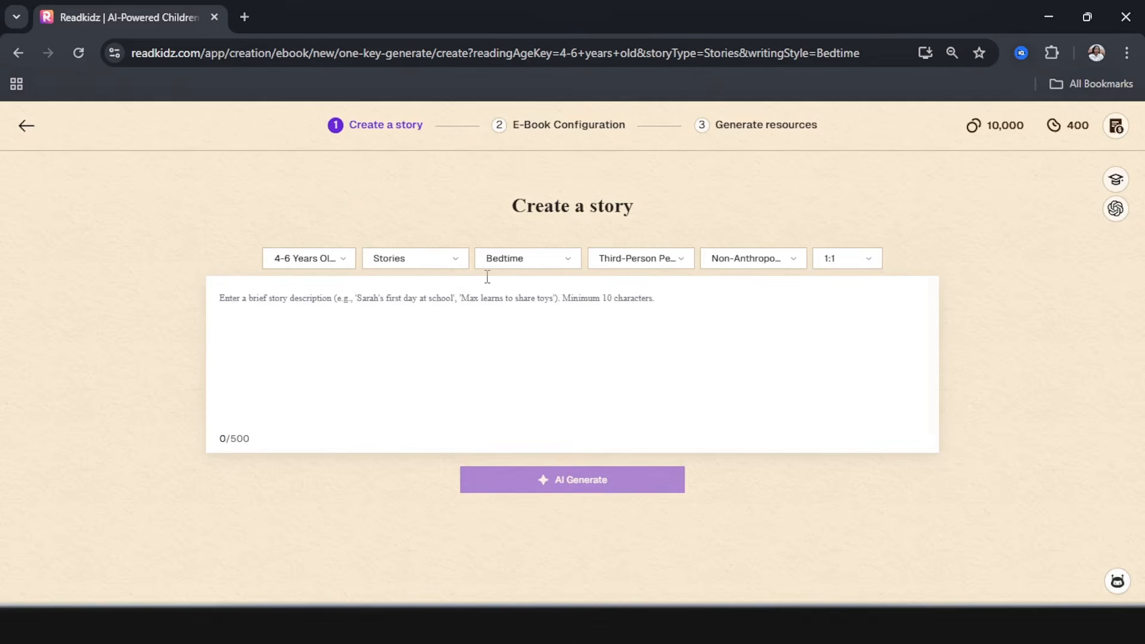
Look at the character type options and set the story's page size to 3:4
left_click(753, 259)
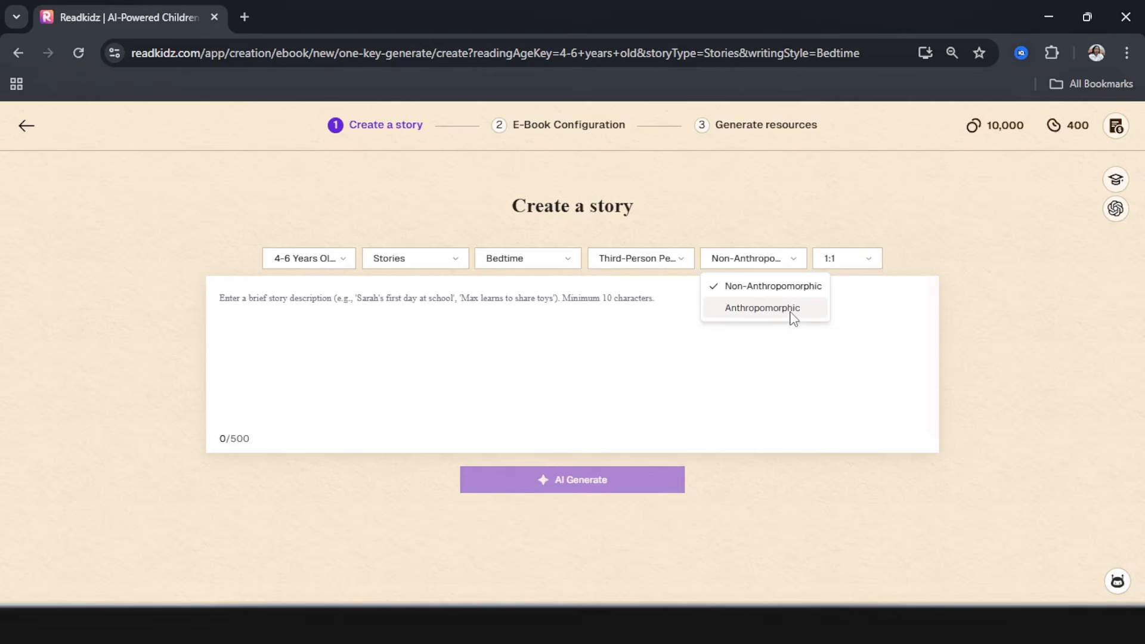
left_click(870, 265)
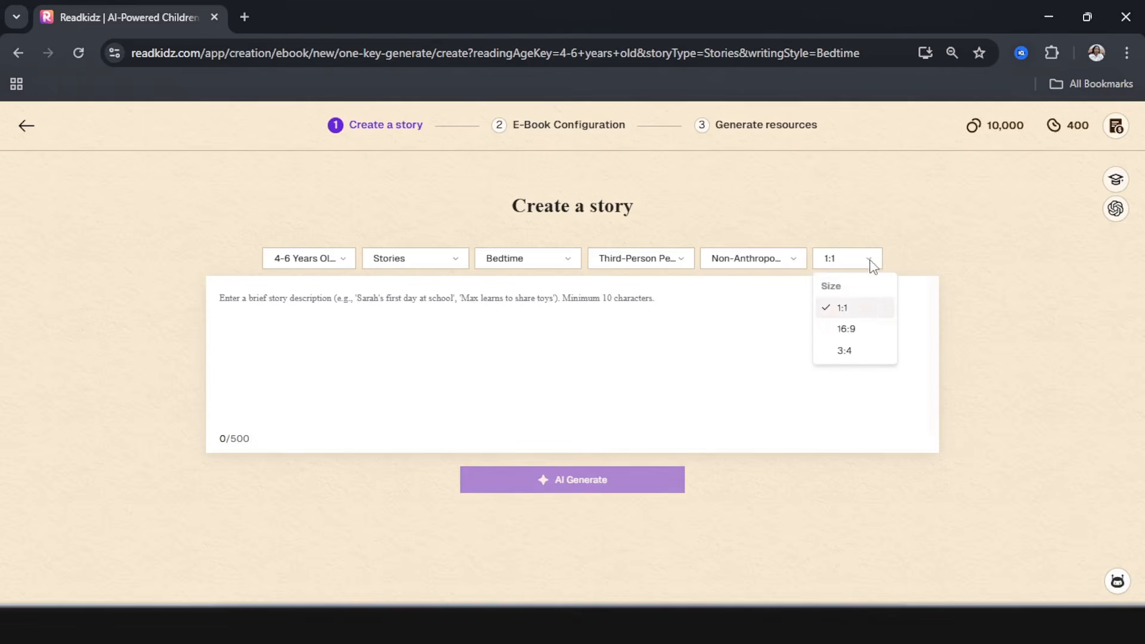
left_click(845, 351)
Describe an orphan gull raised amongst chickens who sees other gulls and wonders if he could fly that high, and generate the story with AI
left_click(236, 306)
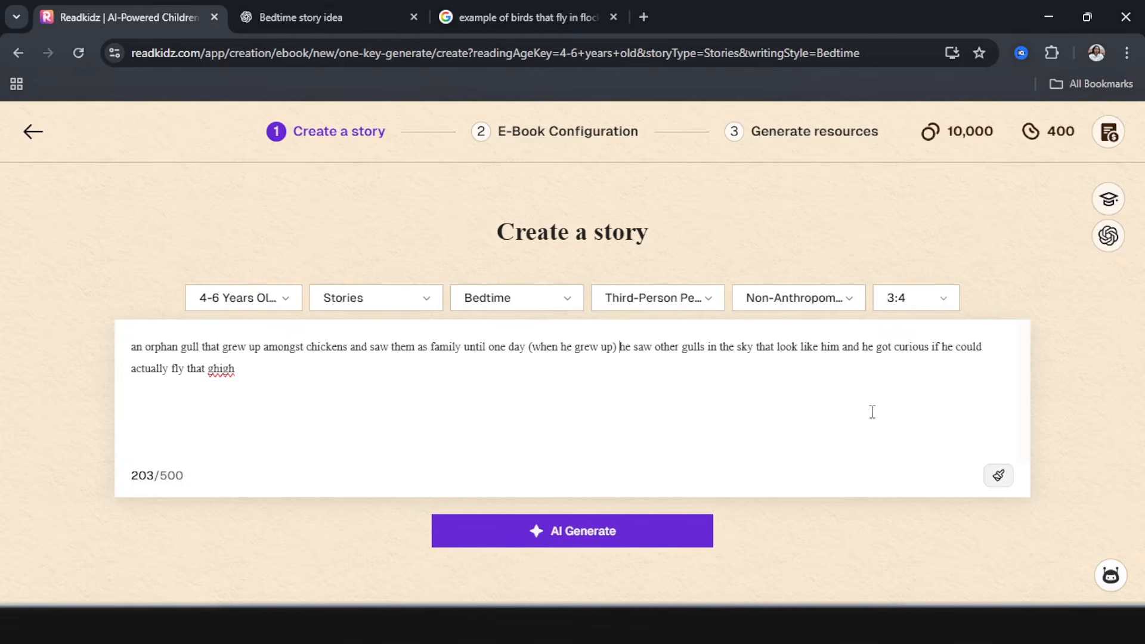
left_click(213, 369)
key("BackSpace")
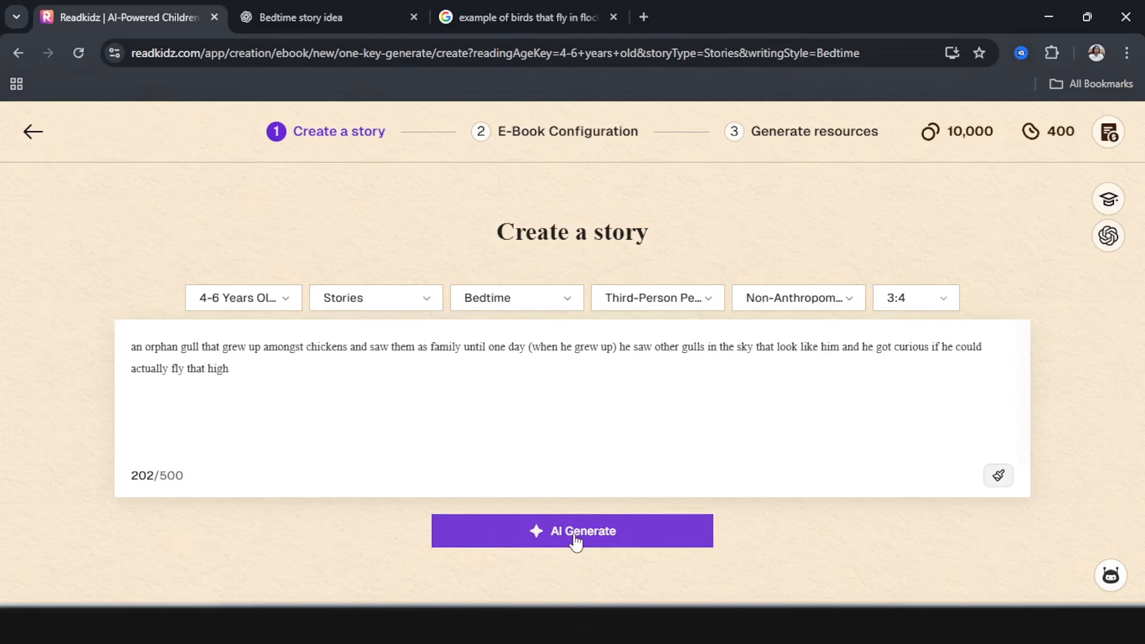
left_click(576, 535)
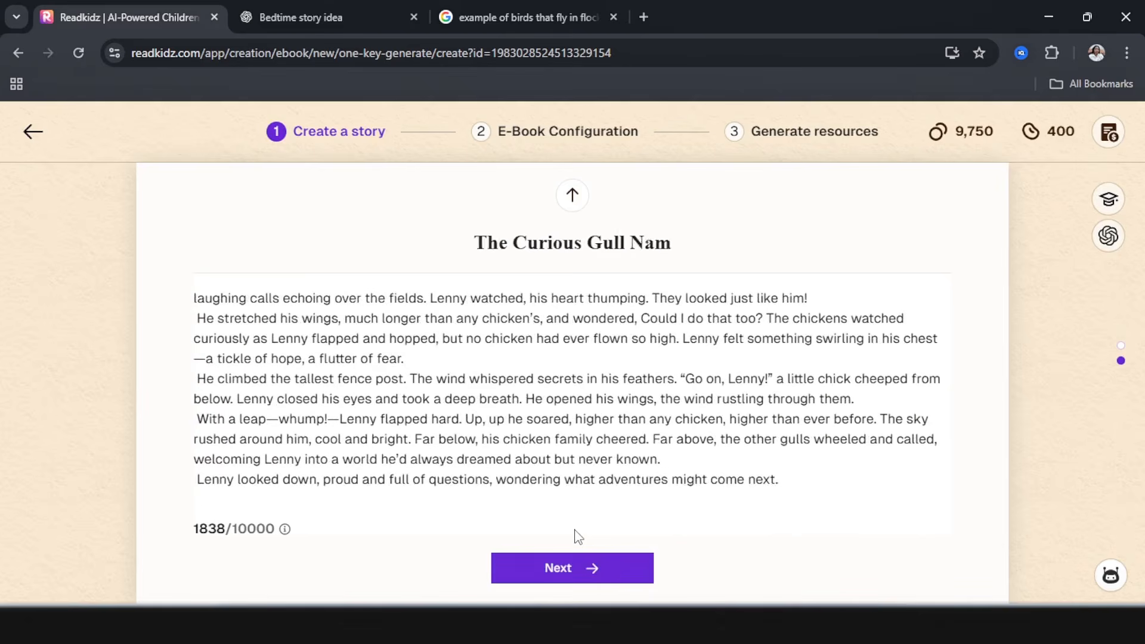
Review the generated story, accept it, and look through the suggested image styles in the e-book configuration
scroll(522, 483, "up", 3)
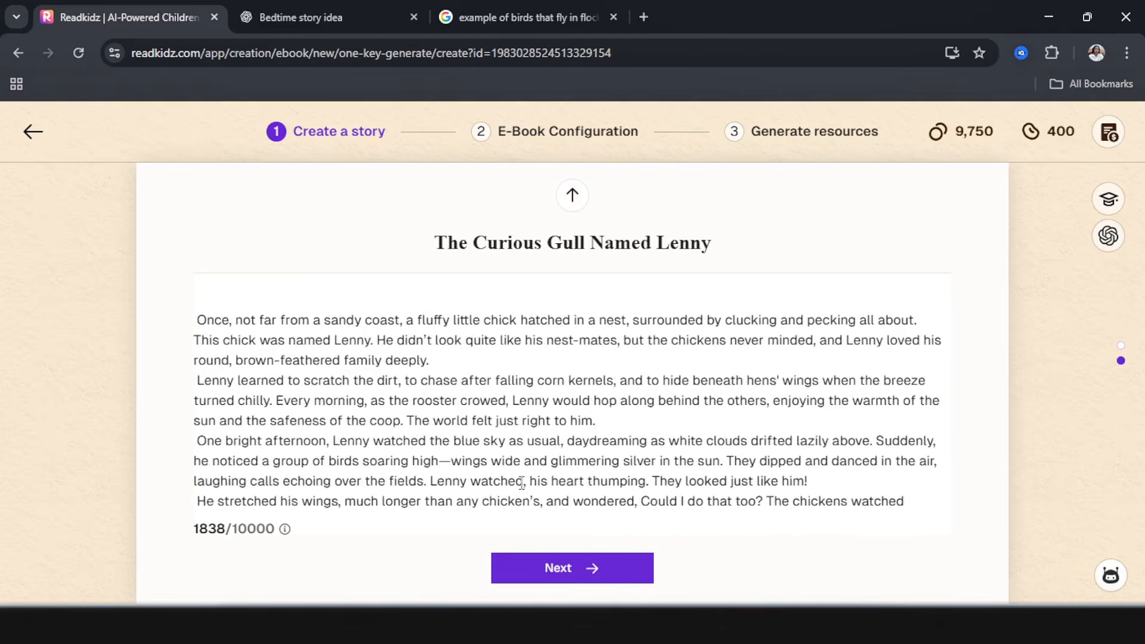
left_click(564, 570)
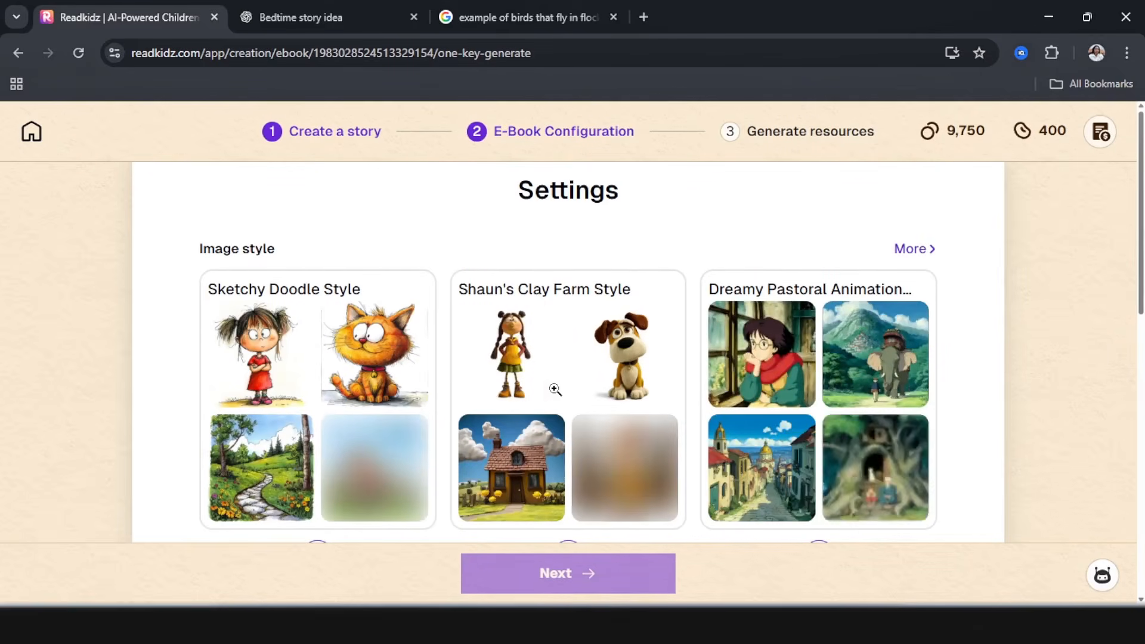
scroll(555, 389, "down", 5)
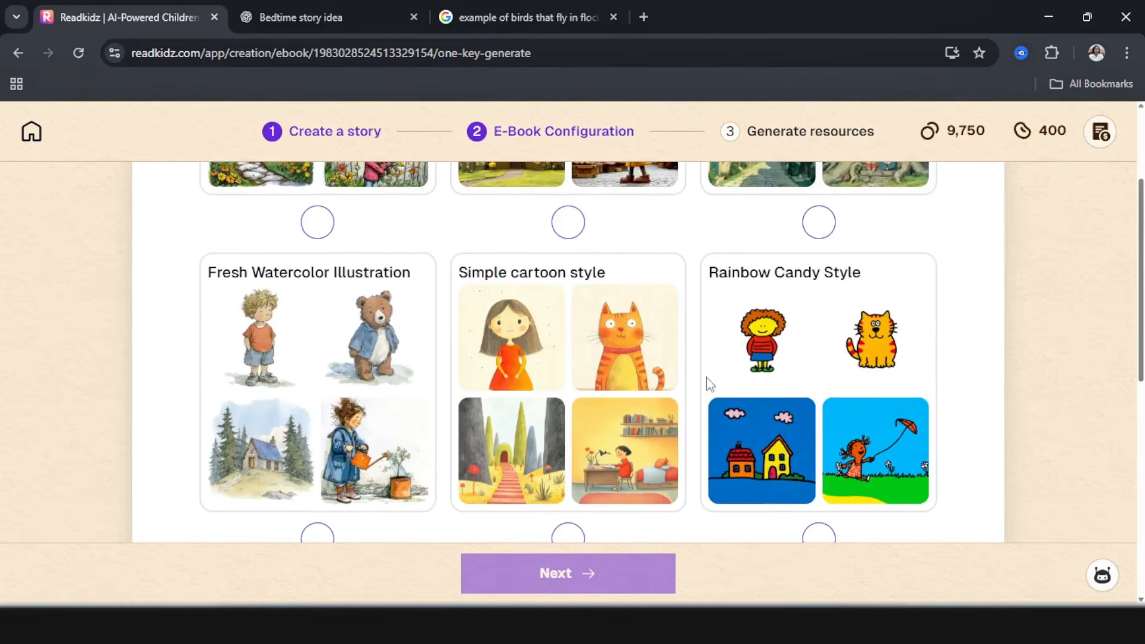
scroll(455, 363, "up", 4)
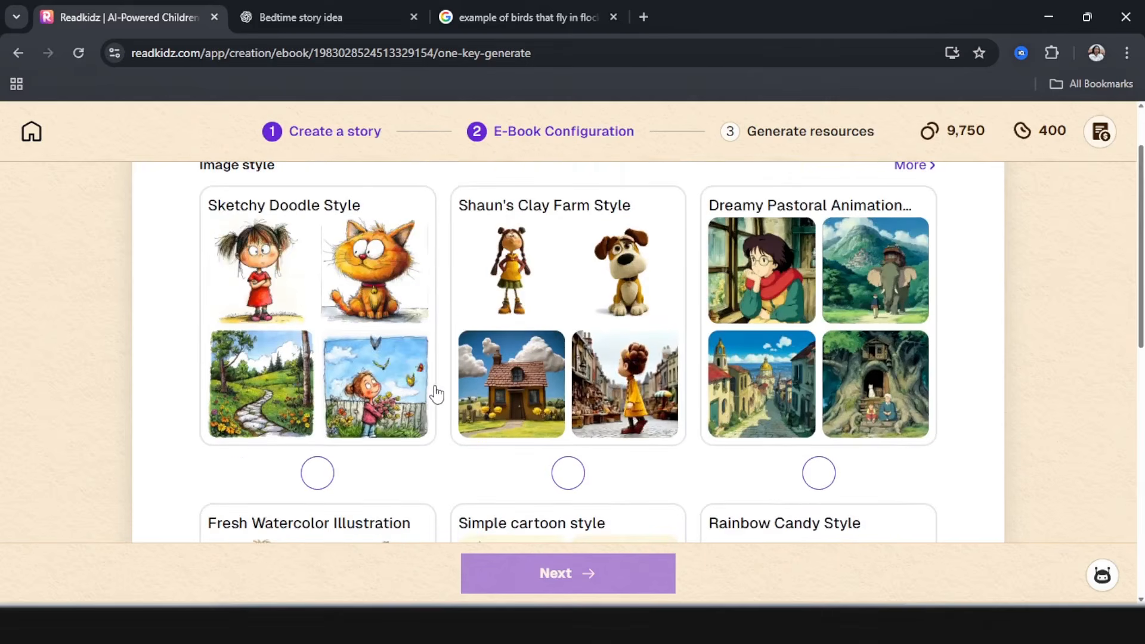
scroll(436, 373, "up", 2)
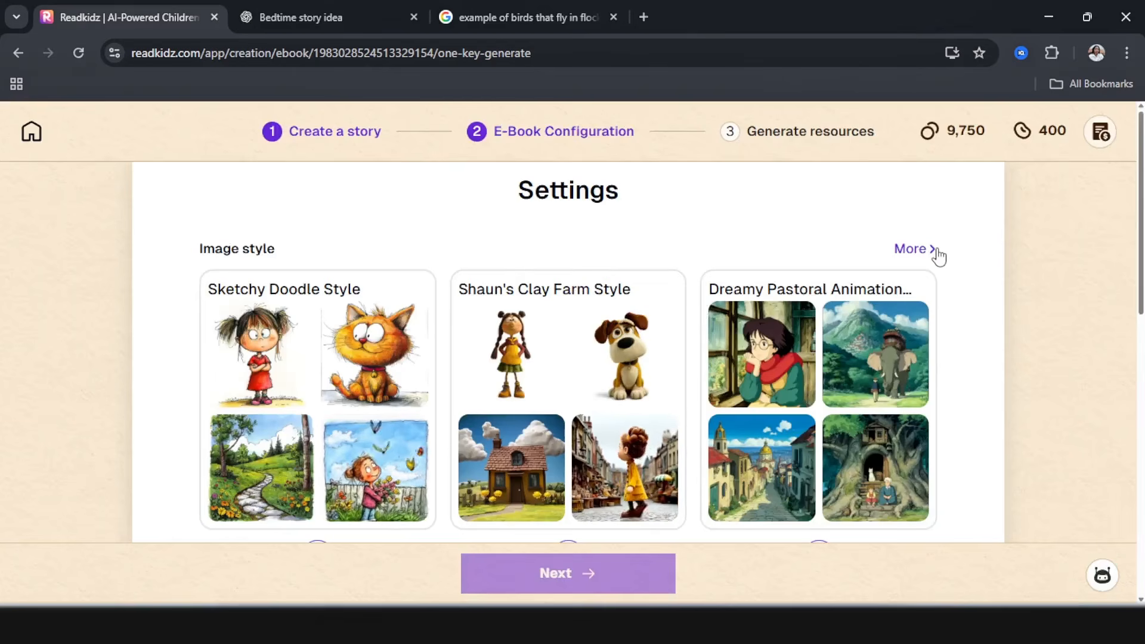
Choose Vibrant Cozy Style from the full collection of official image styles for the e-book
left_click(912, 249)
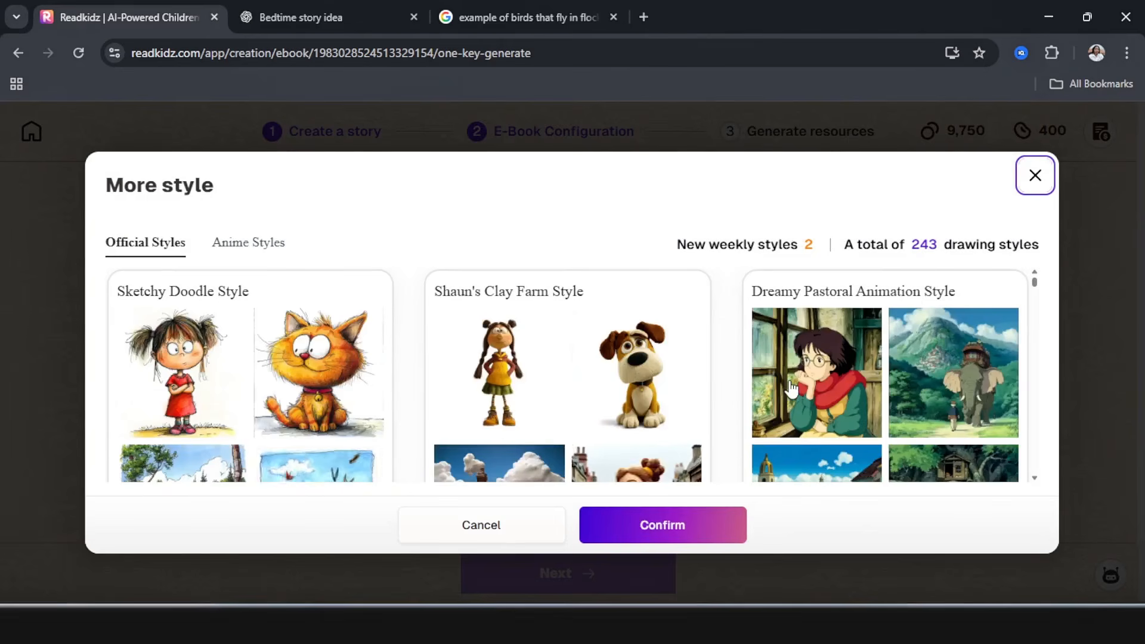
scroll(708, 379, "down", 5)
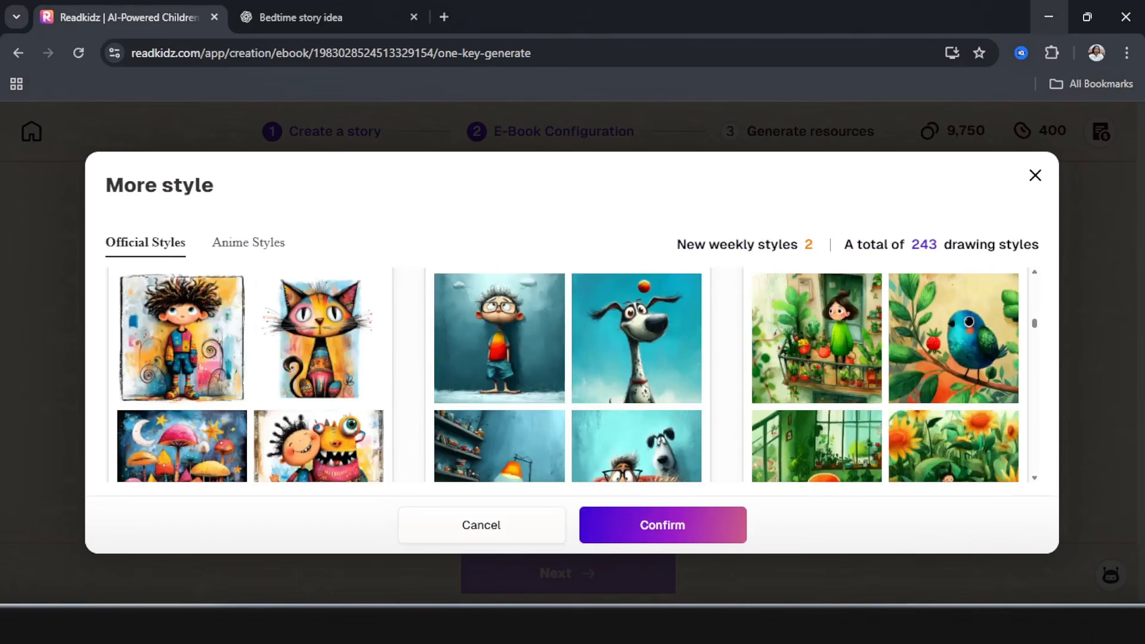
mouse_move(1087, 17)
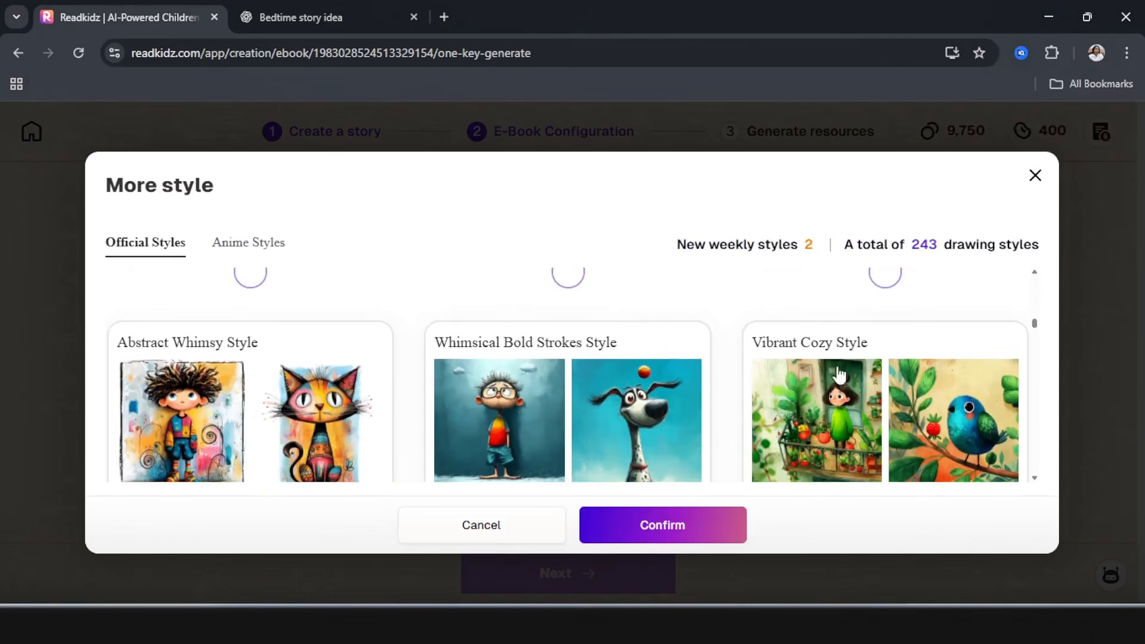
scroll(883, 377, "down", 4)
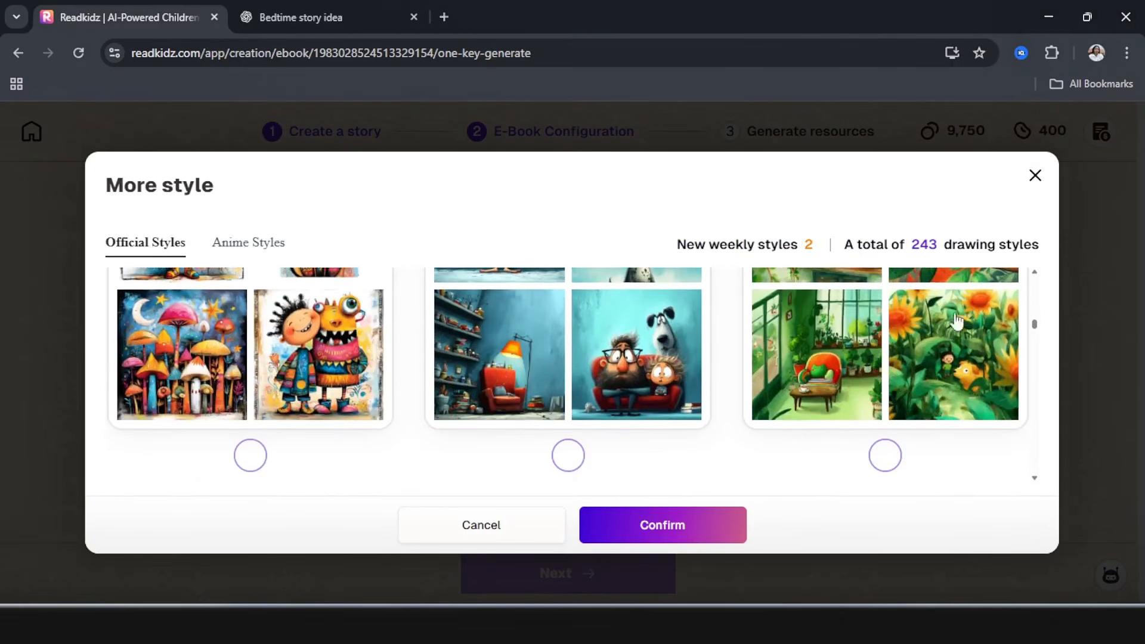
left_click(883, 458)
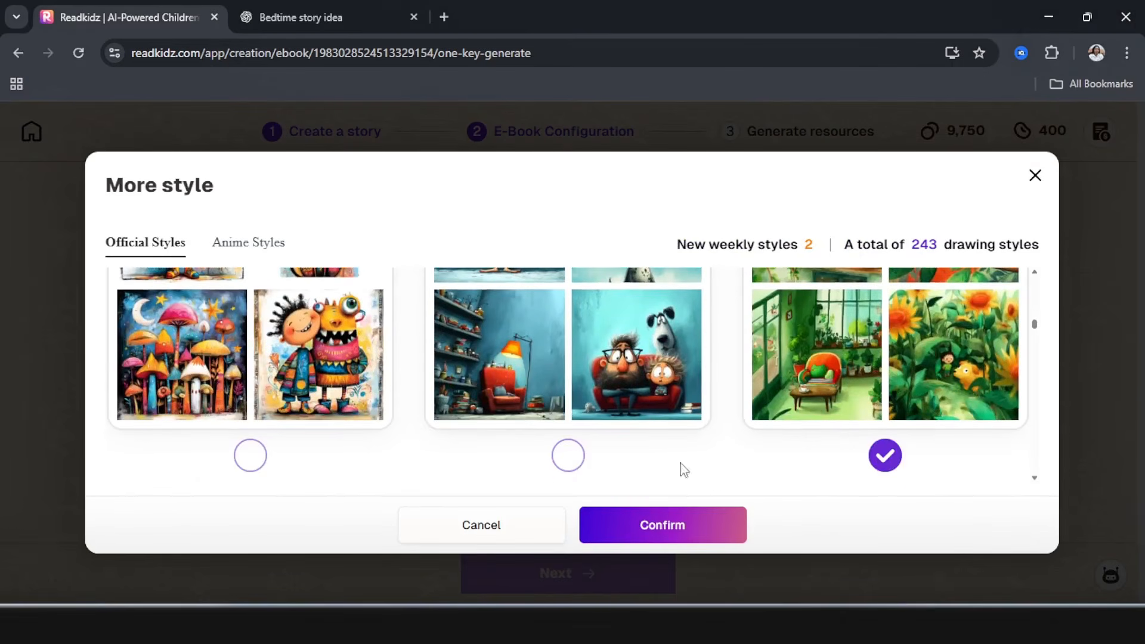
left_click(657, 534)
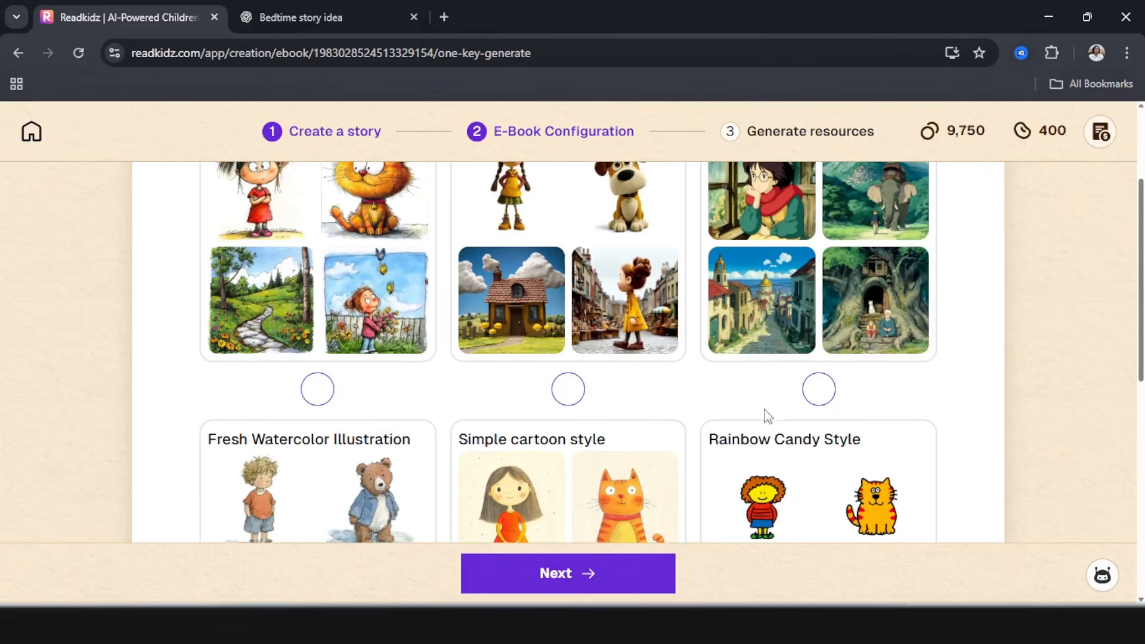
Start generating the picture book with the 4000-credit prepayment and review the generation task list
left_click(575, 568)
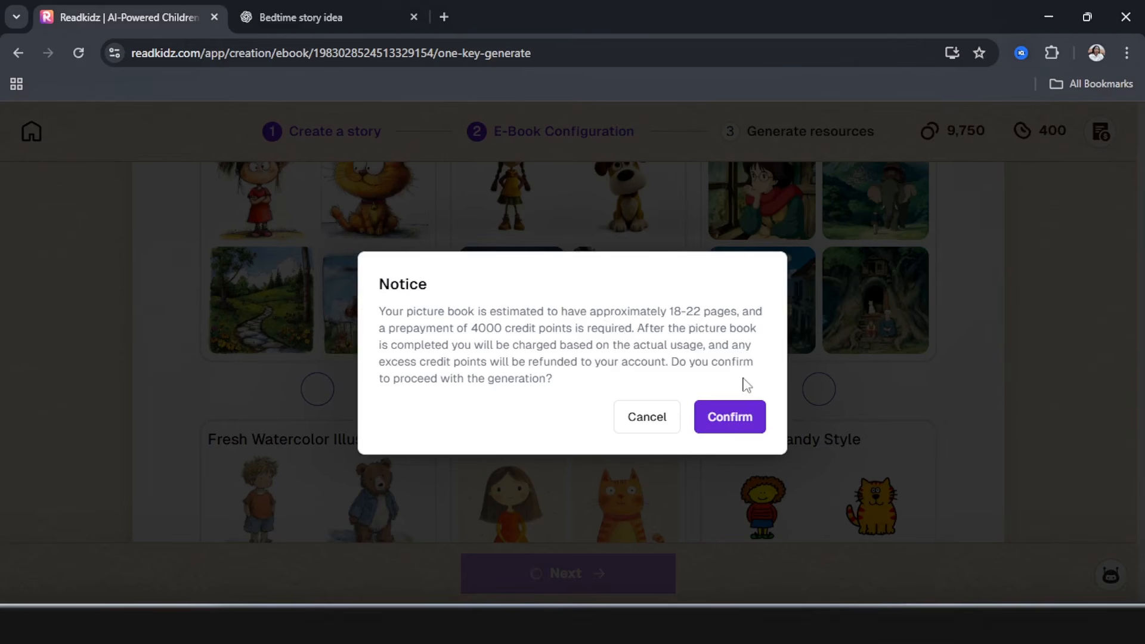
left_click(729, 422)
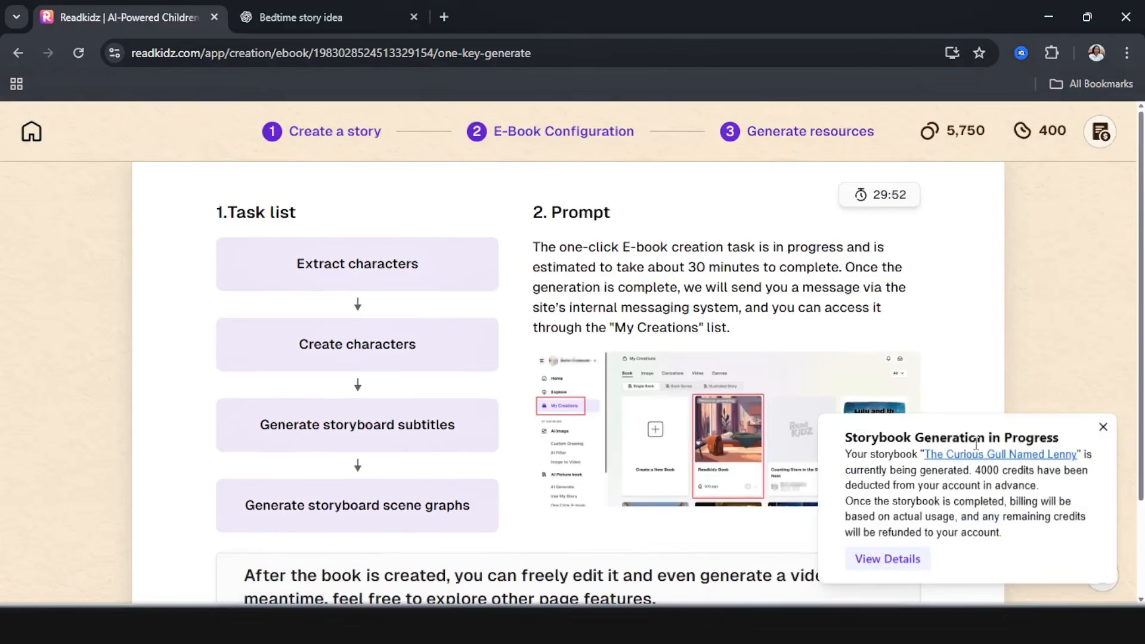
scroll(370, 286, "down", 1)
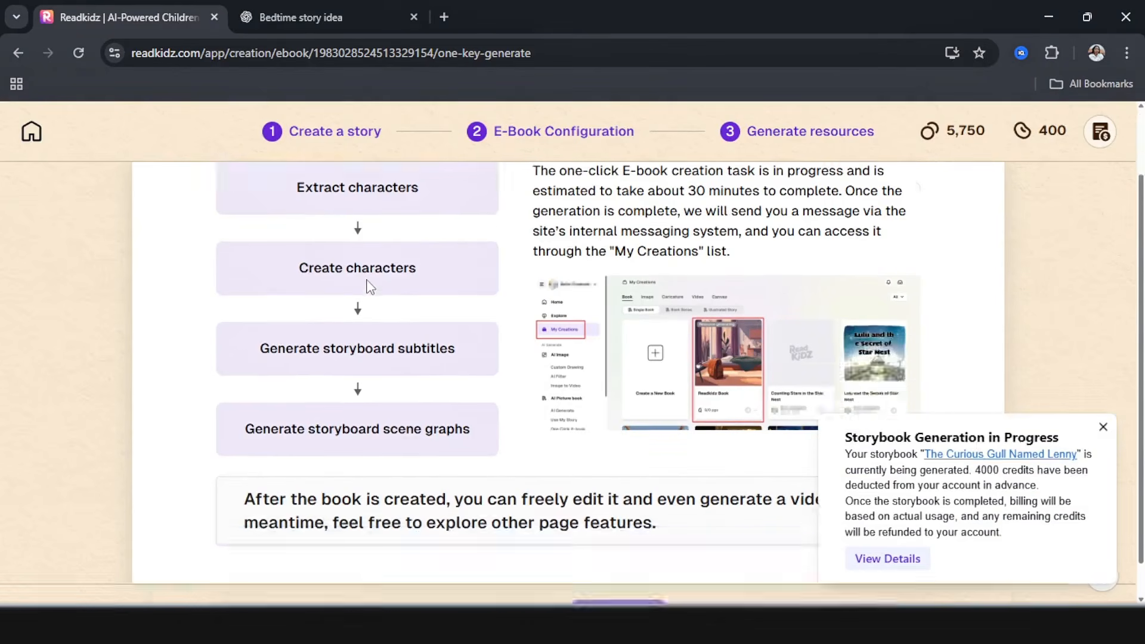
scroll(386, 293, "down", 1)
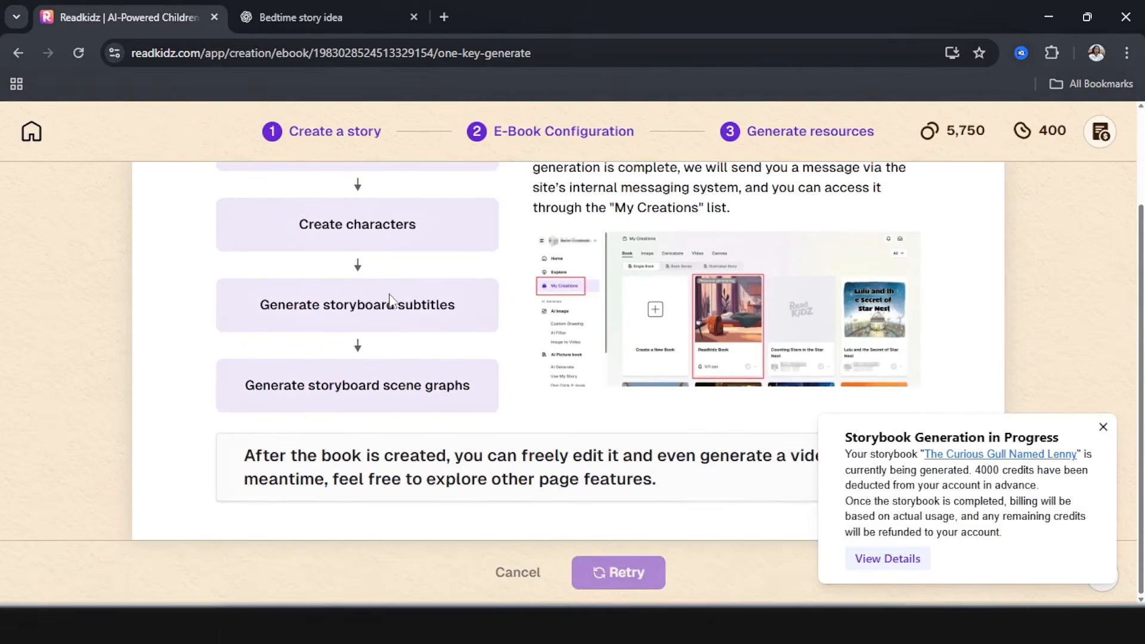
scroll(413, 304, "up", 2)
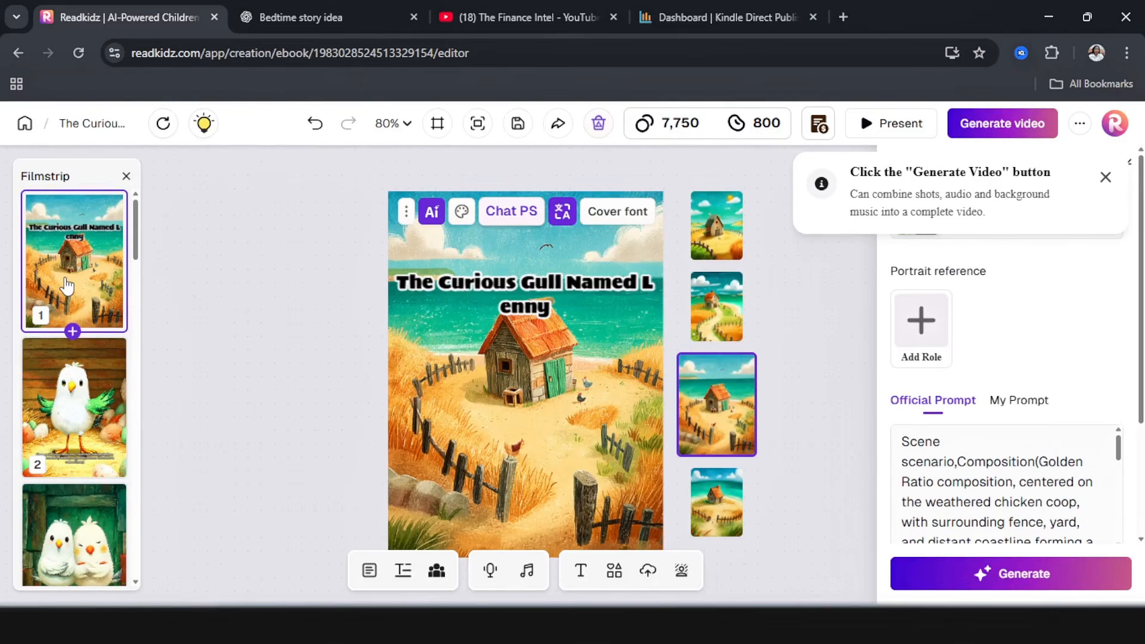
Dismiss the video generation tip, open page 3 of the book, and select its caption text
left_click(1107, 178)
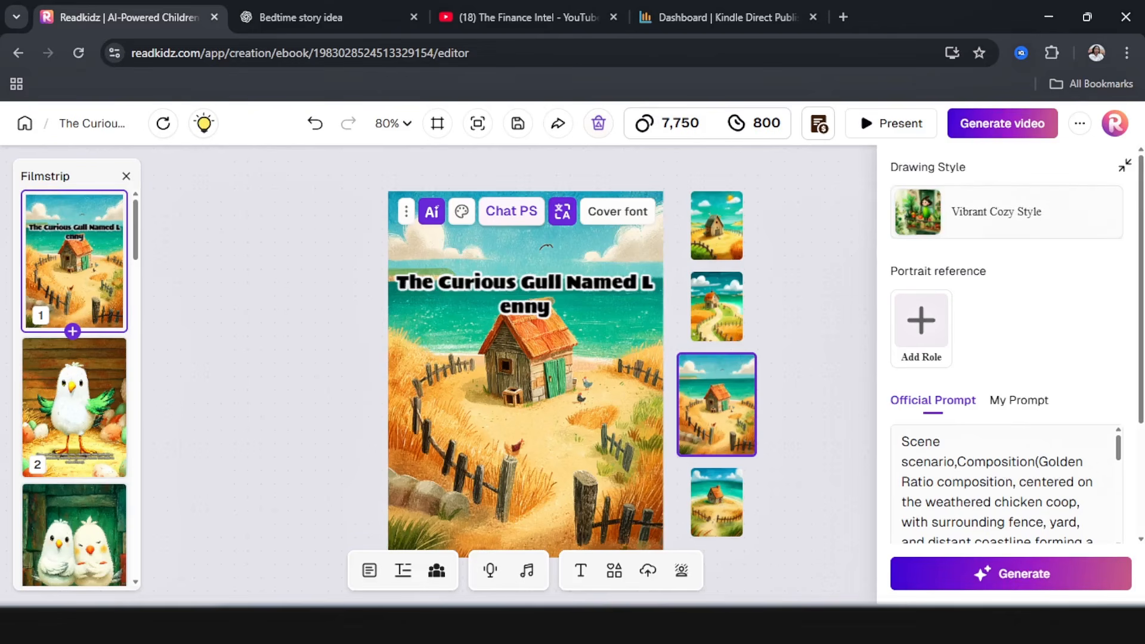
scroll(96, 439, "down", 3)
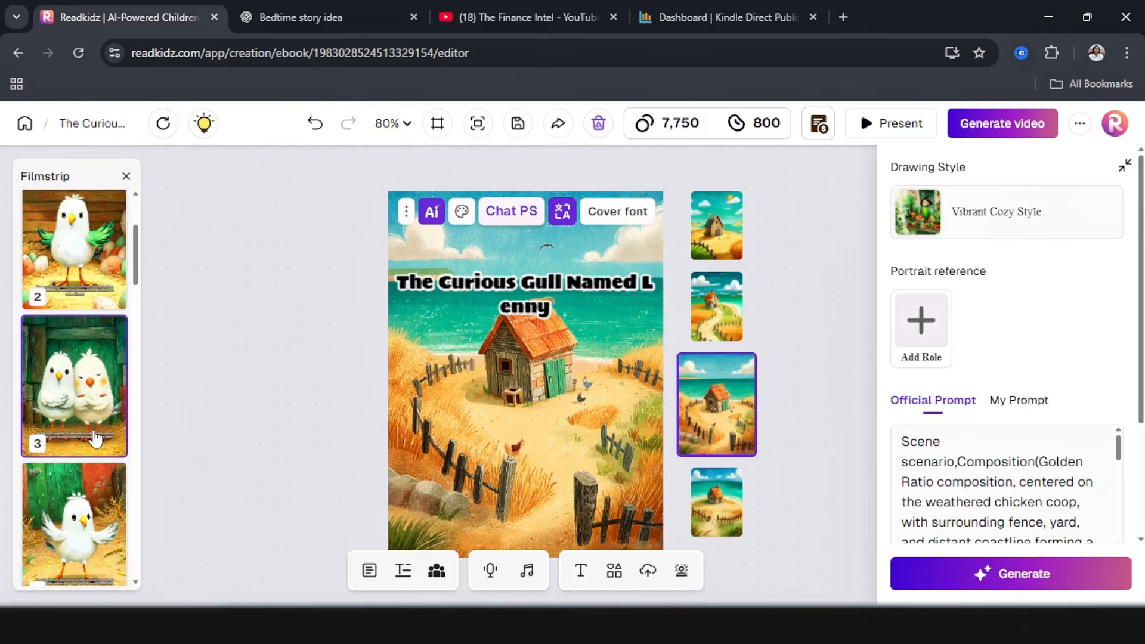
left_click(94, 387)
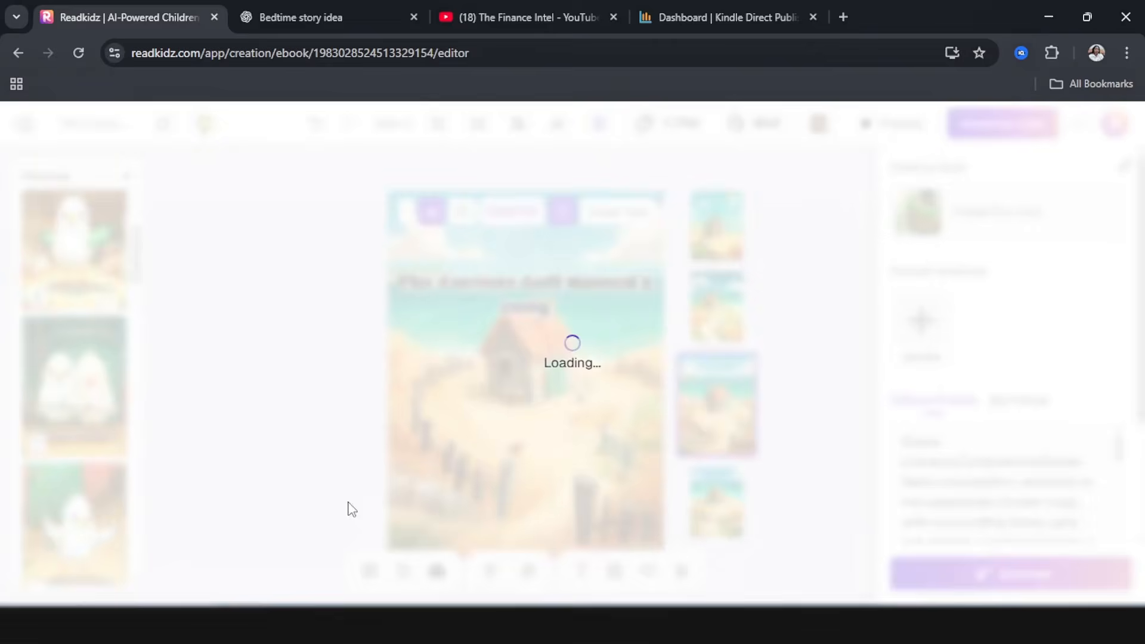
left_click(545, 501)
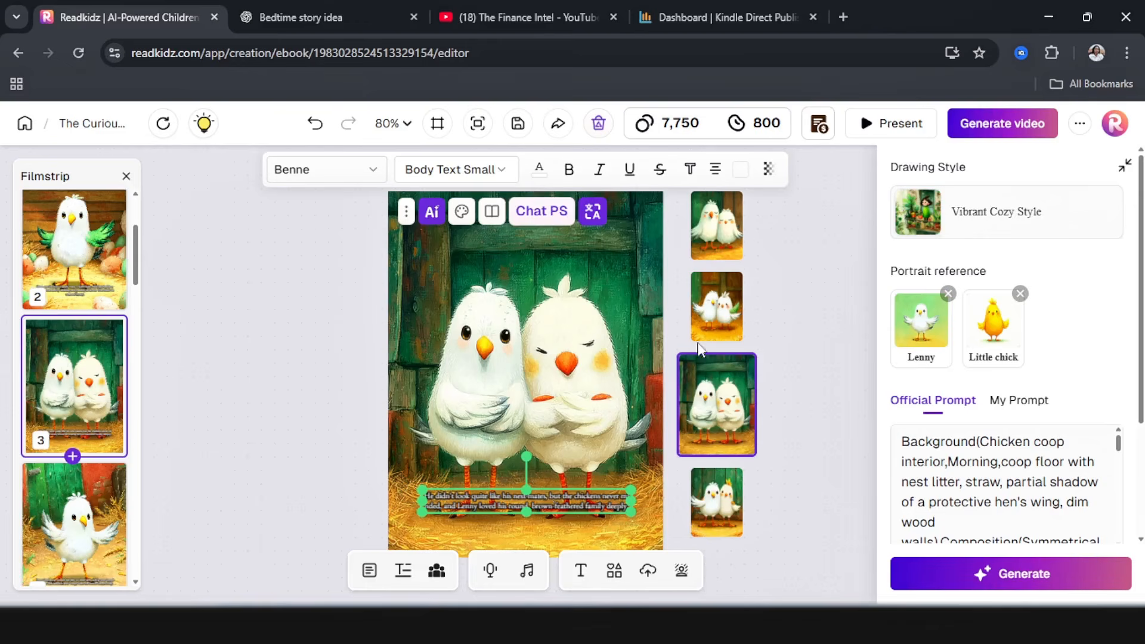
Shorten the title on the cover page to "The Curious Gull"
scroll(699, 349, "up", 2)
scroll(89, 303, "up", 3)
left_click(71, 273)
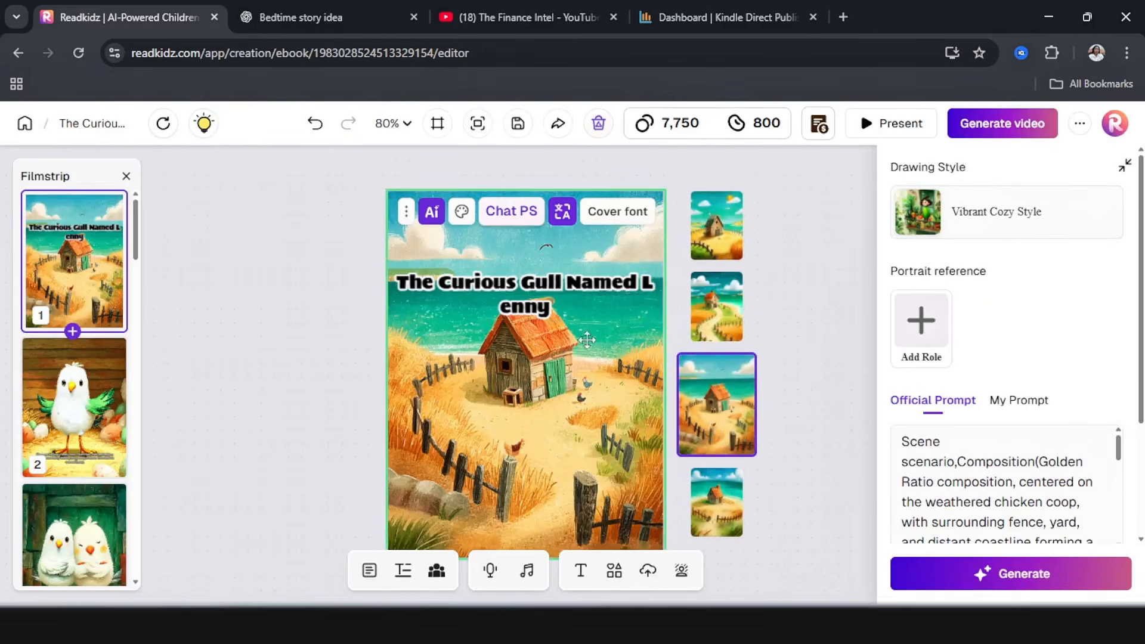
left_click(569, 307)
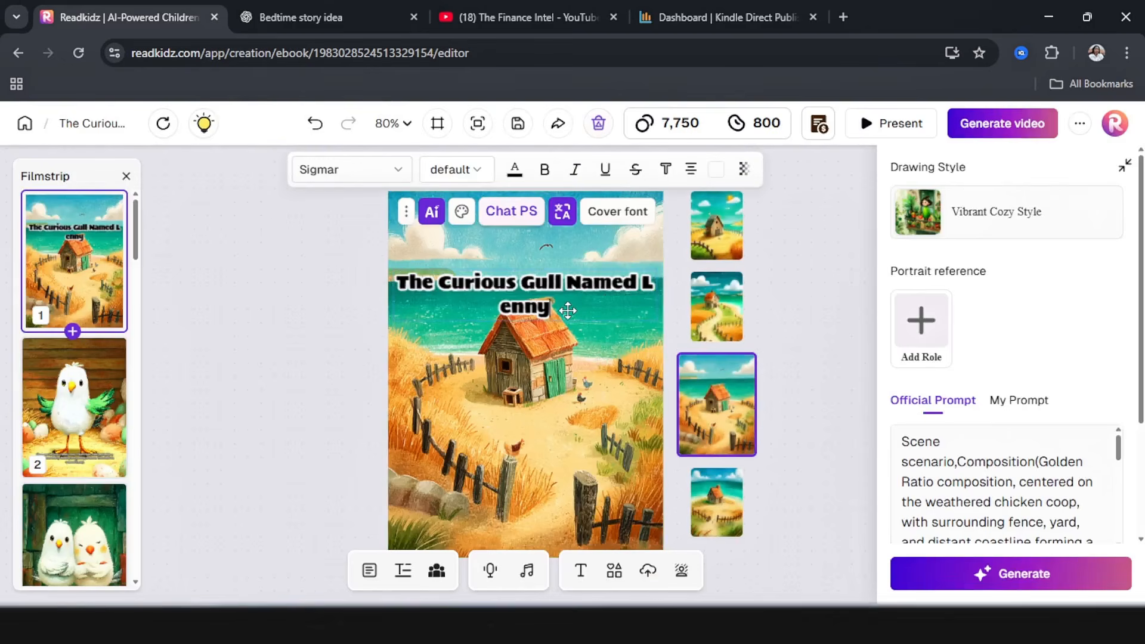
key("BackSpace")
key("BackSpace")
key("BackSpace")
key("BackSpace")
key("BackSpace")
key("BackSpace")
key("BackSpace")
key("BackSpace")
key("BackSpace")
key("BackSpace")
key("BackSpace")
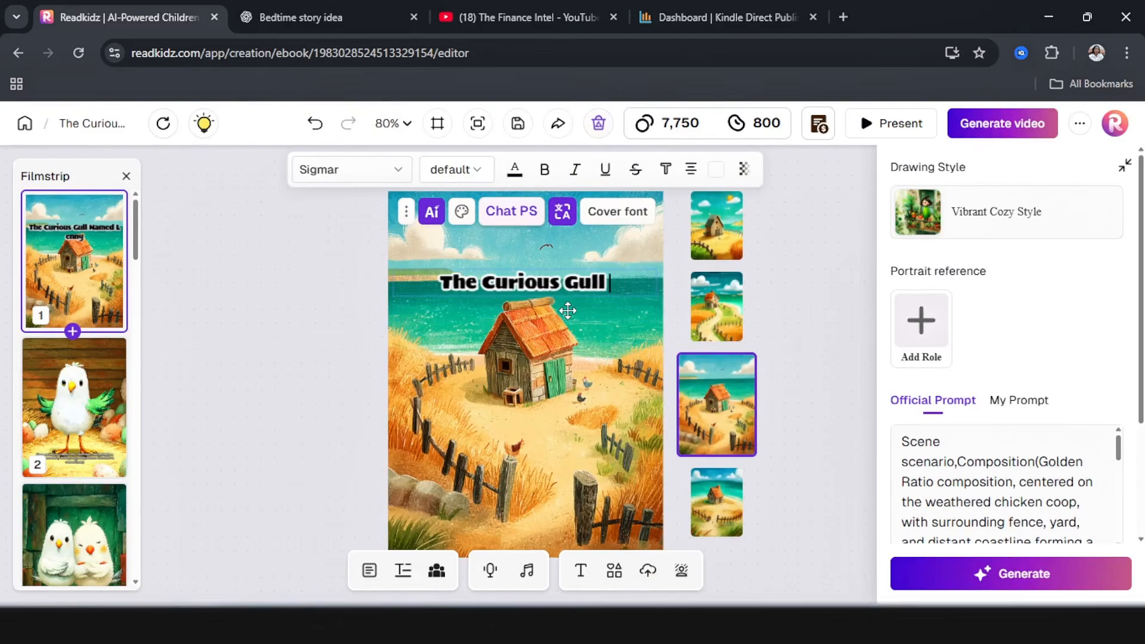
left_click(343, 304)
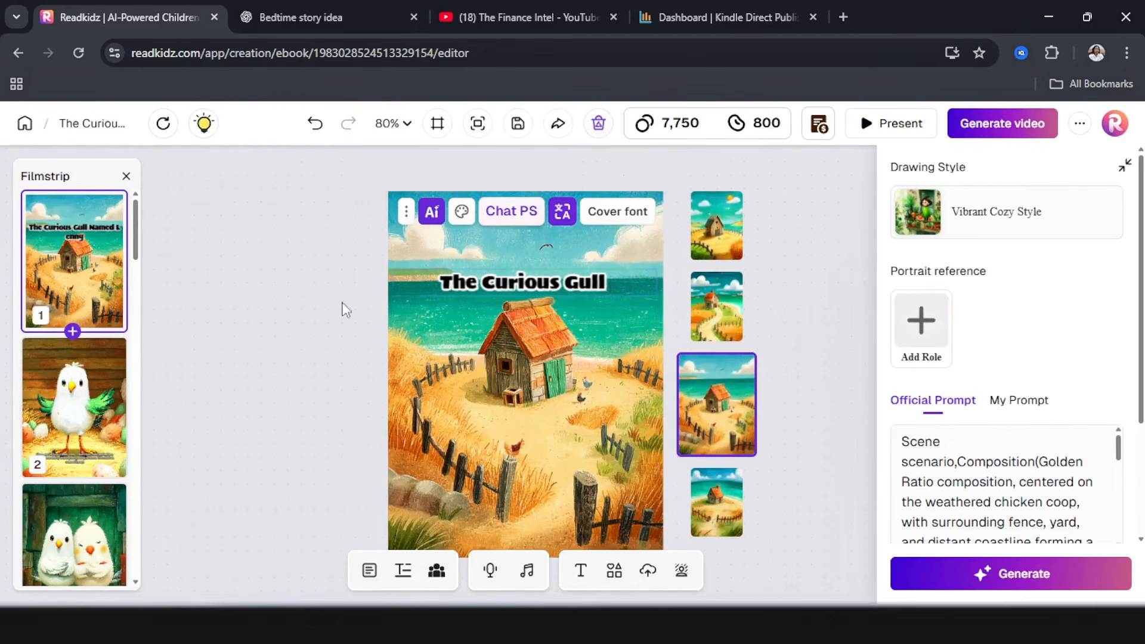
Apply the green Danger Diabolik cover font to the cover title
left_click(482, 285)
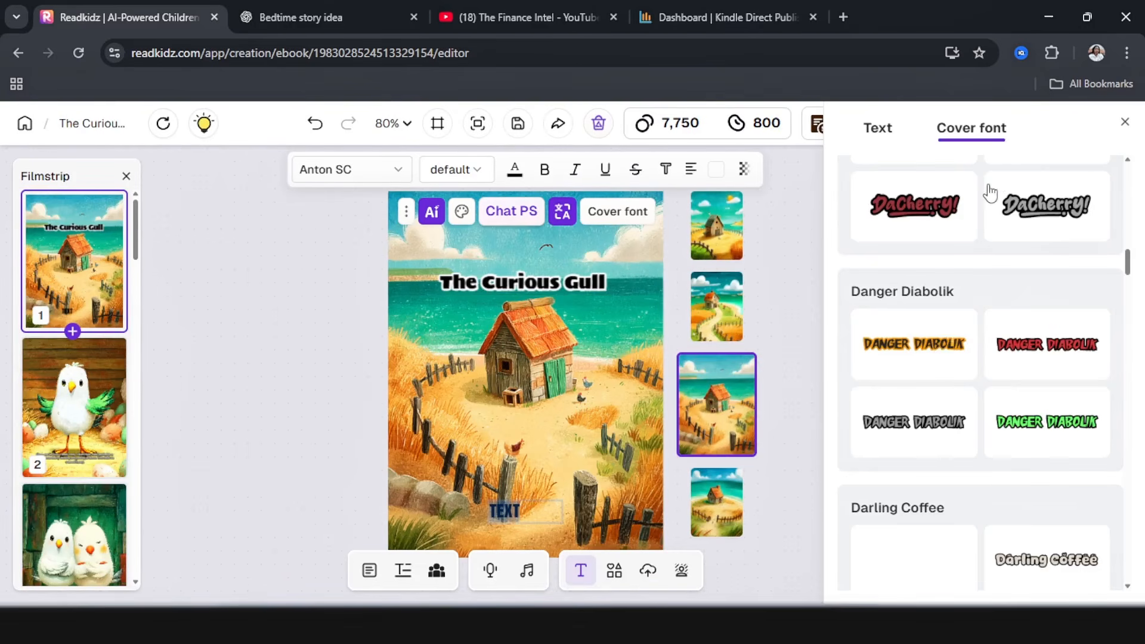
scroll(1014, 292, "down", 3)
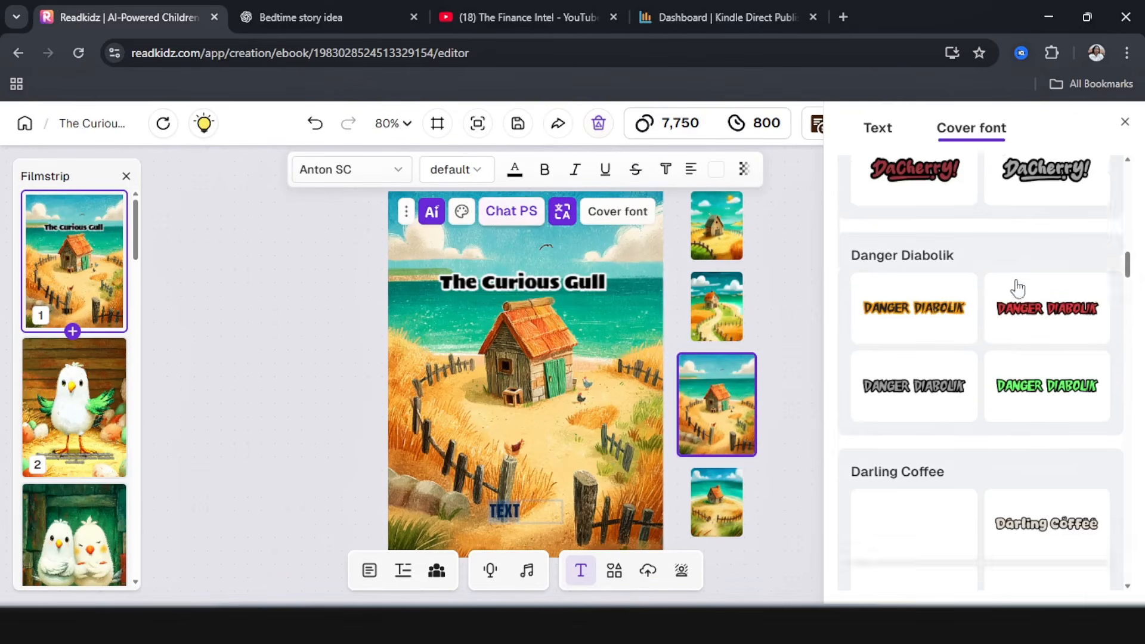
scroll(1014, 299, "up", 4)
left_click(1061, 507)
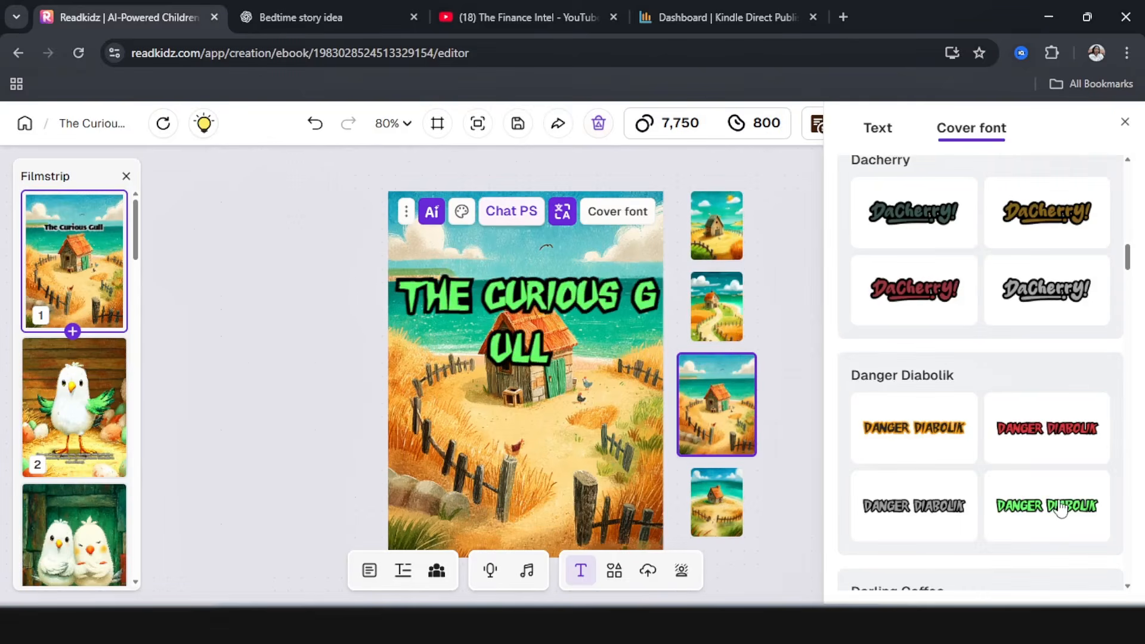
Shrink the cover title so it fits on a single line and place it above the cottage, near the horizon
left_click(548, 317)
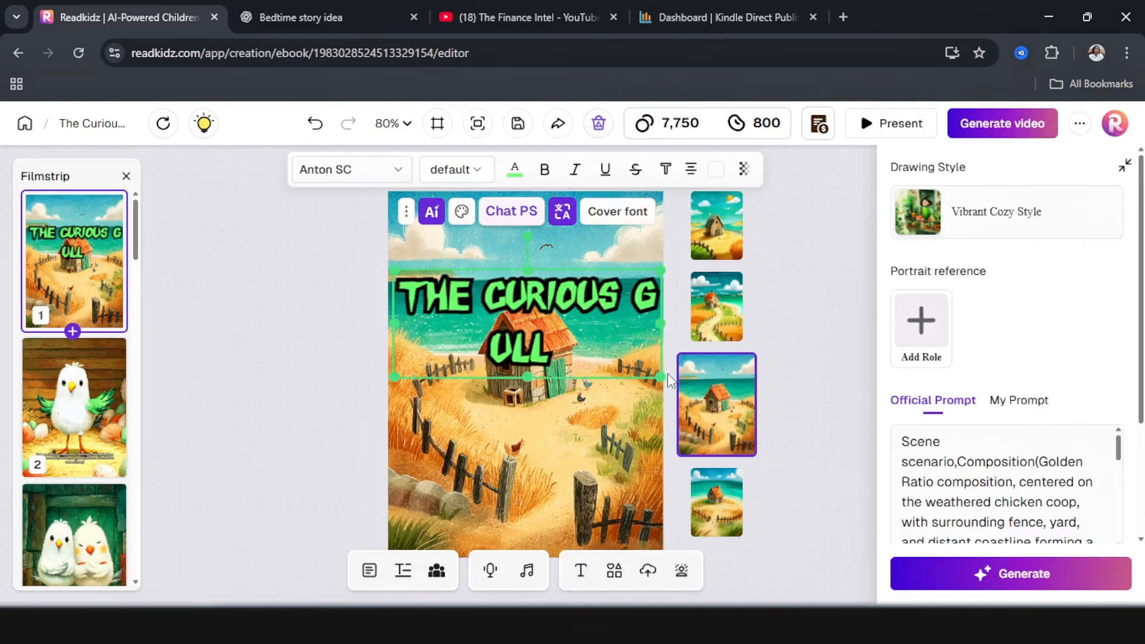
left_click_drag(661, 378, 649, 313)
left_click_drag(564, 297, 574, 270)
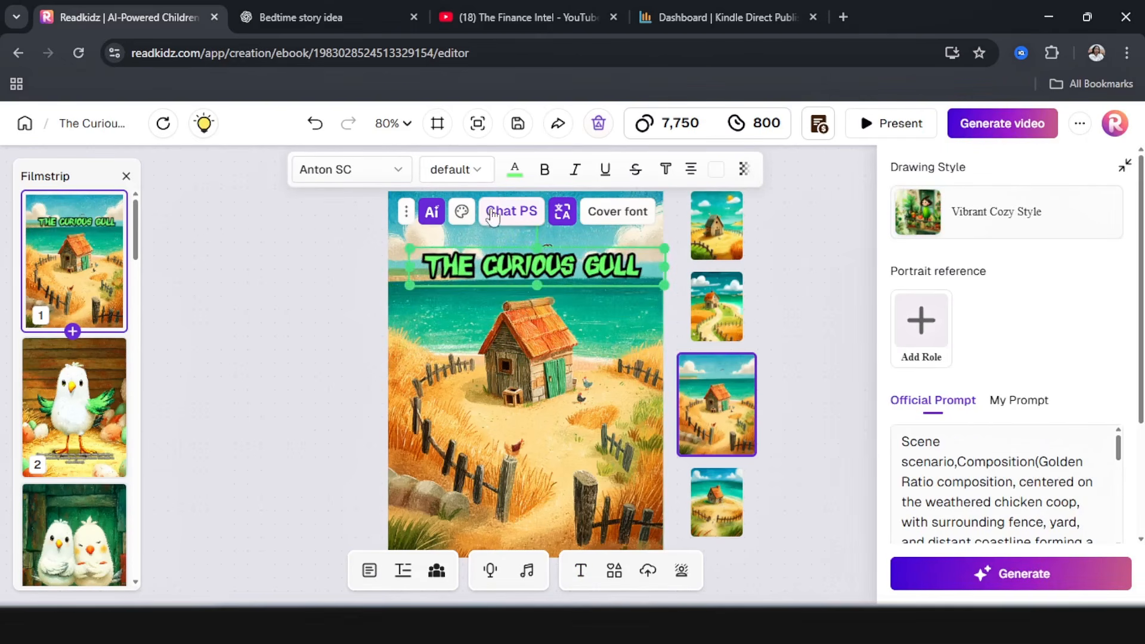
Change the cover title's text colour to white
left_click(514, 170)
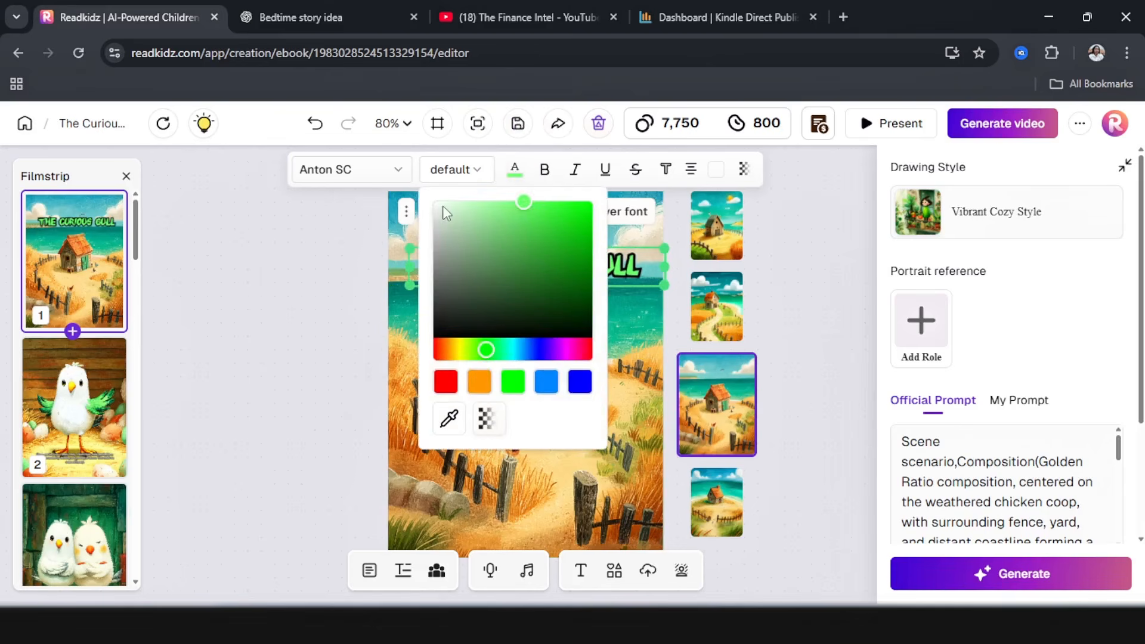
left_click_drag(447, 214, 421, 200)
left_click(781, 285)
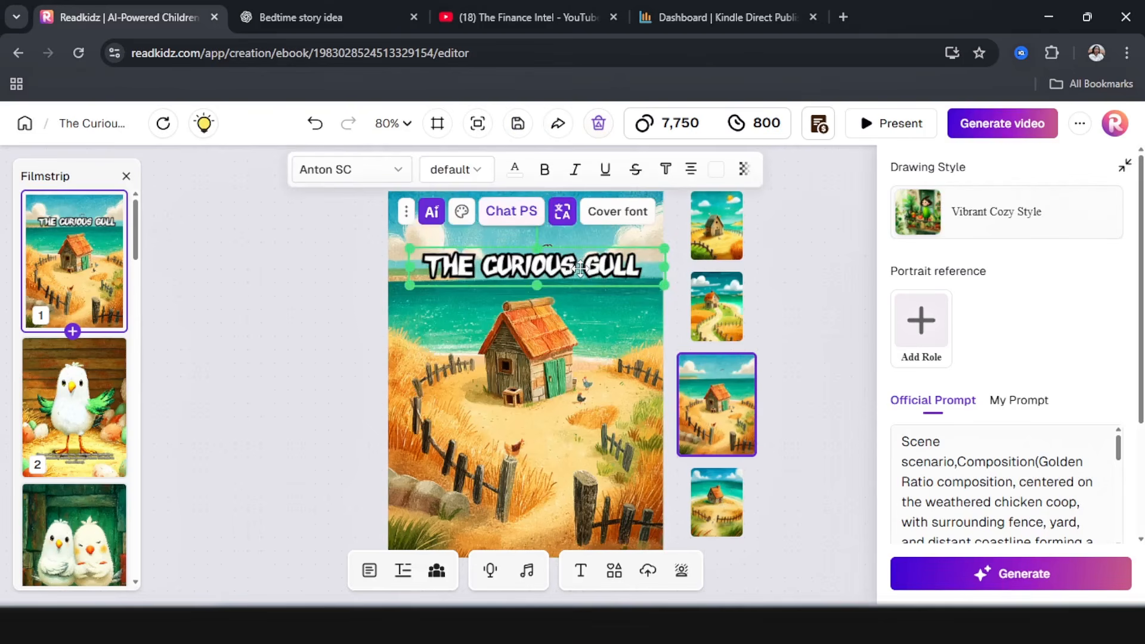
Break the cover title into three lines reading THE, CURIOUS and GULL
double_click(585, 268)
key("Return")
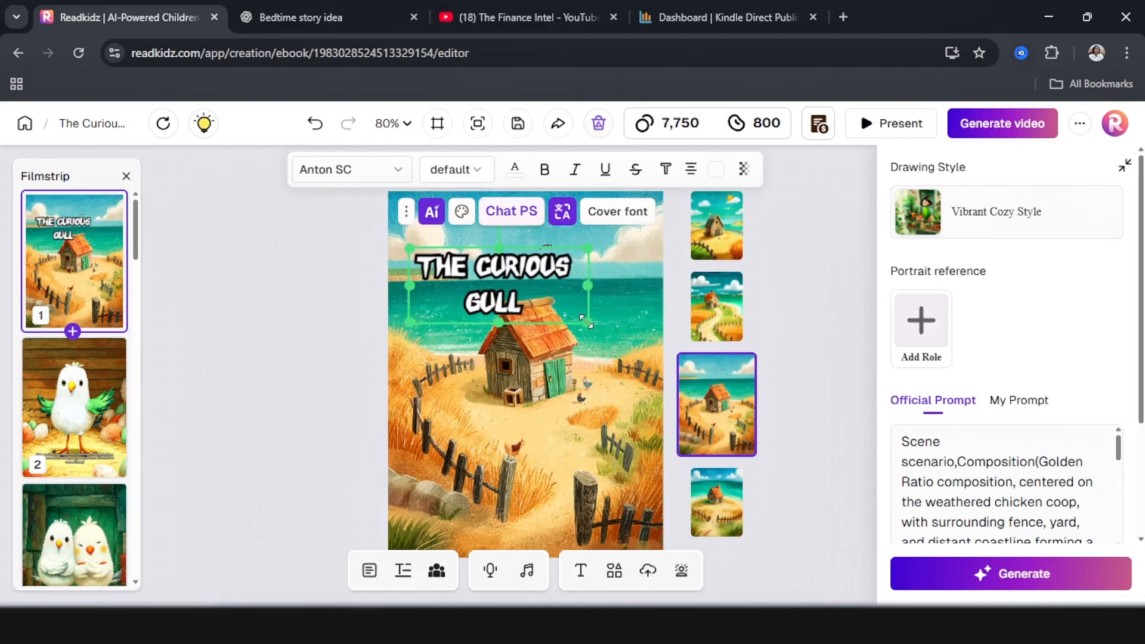
left_click_drag(577, 311, 577, 404)
double_click(496, 365)
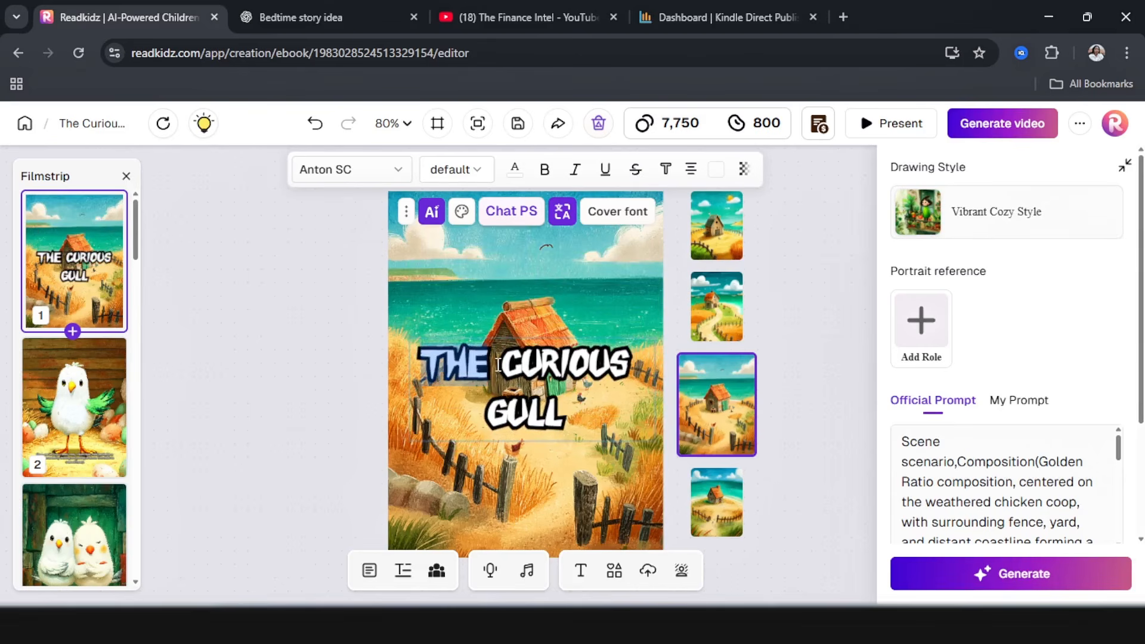
left_click(498, 365)
key("Return")
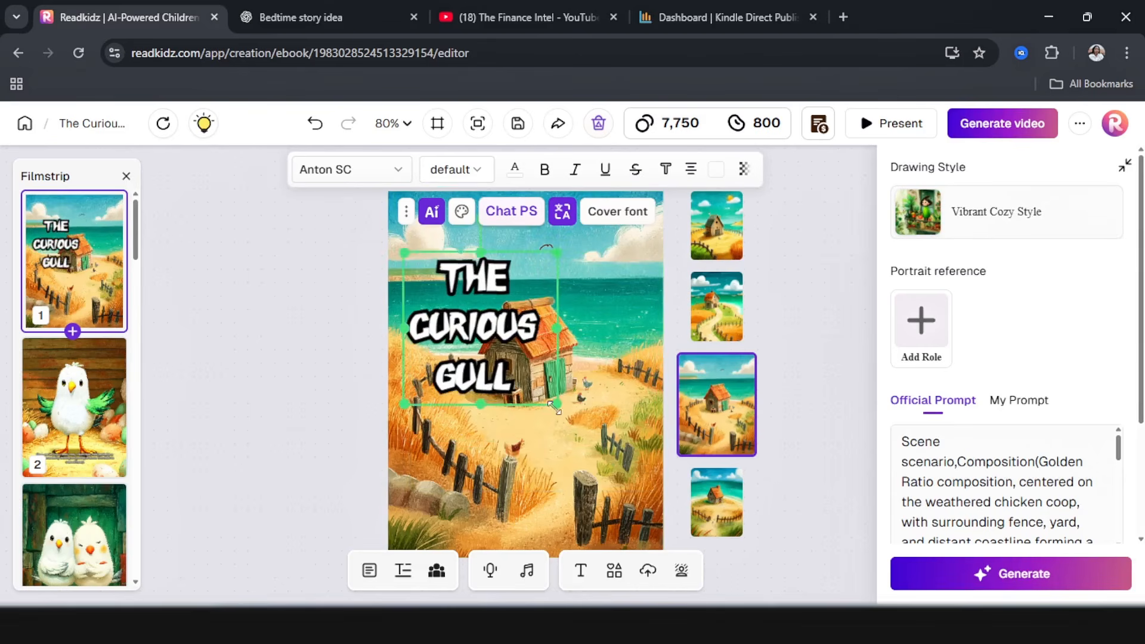
Enlarge the three-line title and centre it across the cover
left_click_drag(556, 408, 621, 500)
left_click_drag(558, 393, 574, 391)
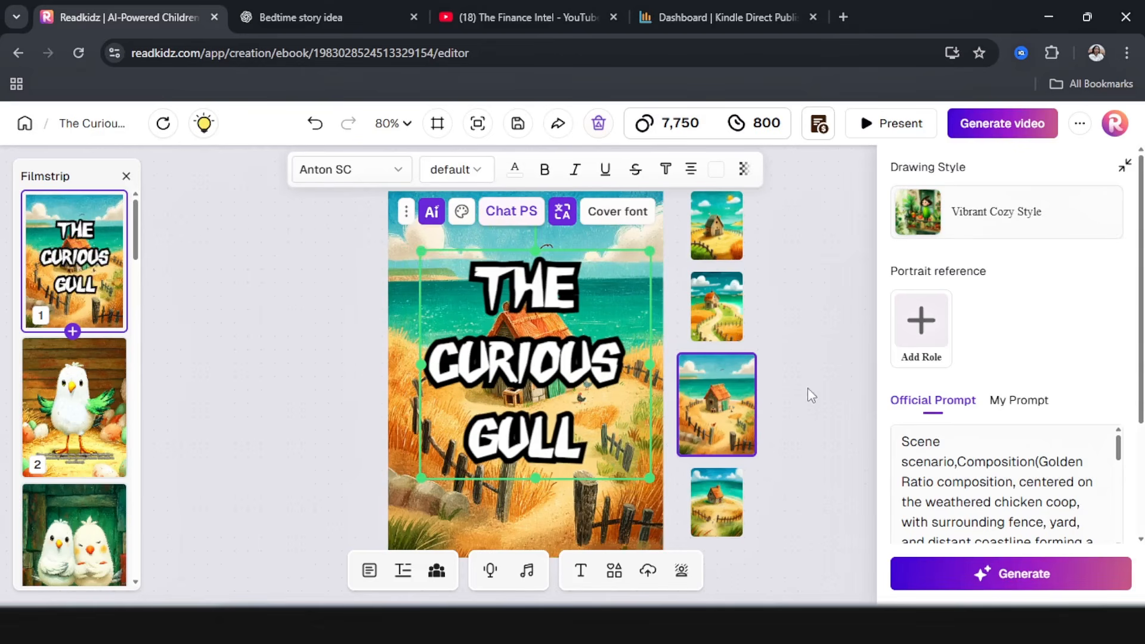
left_click(822, 375)
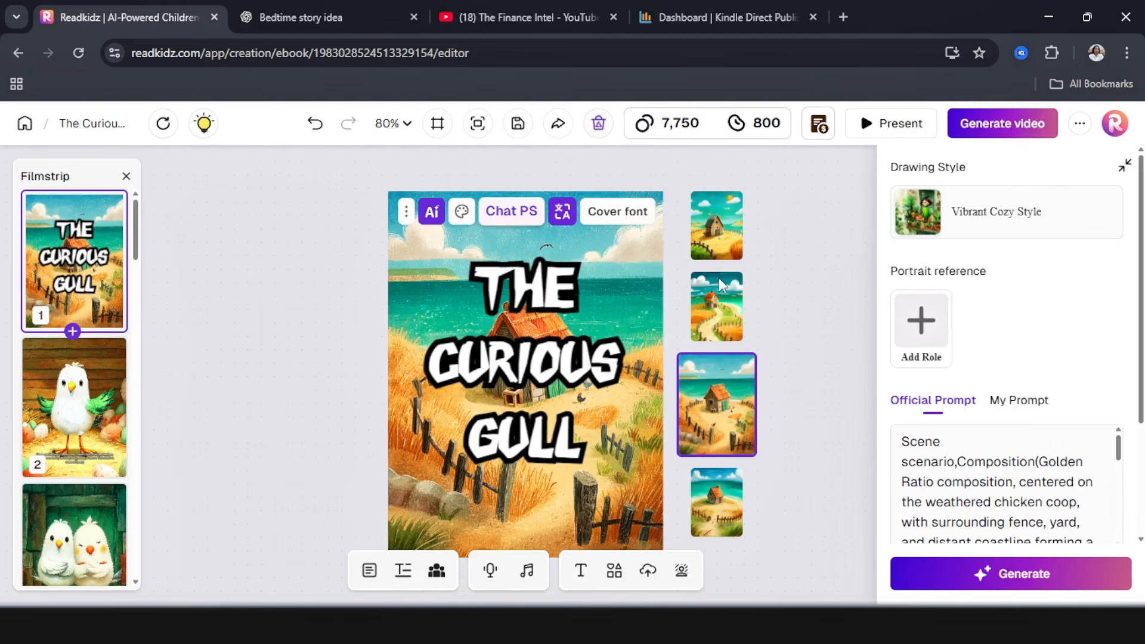
Replace the cover illustration with the version showing a winding path to the cottage, and shift the title slightly lower
left_click(720, 513)
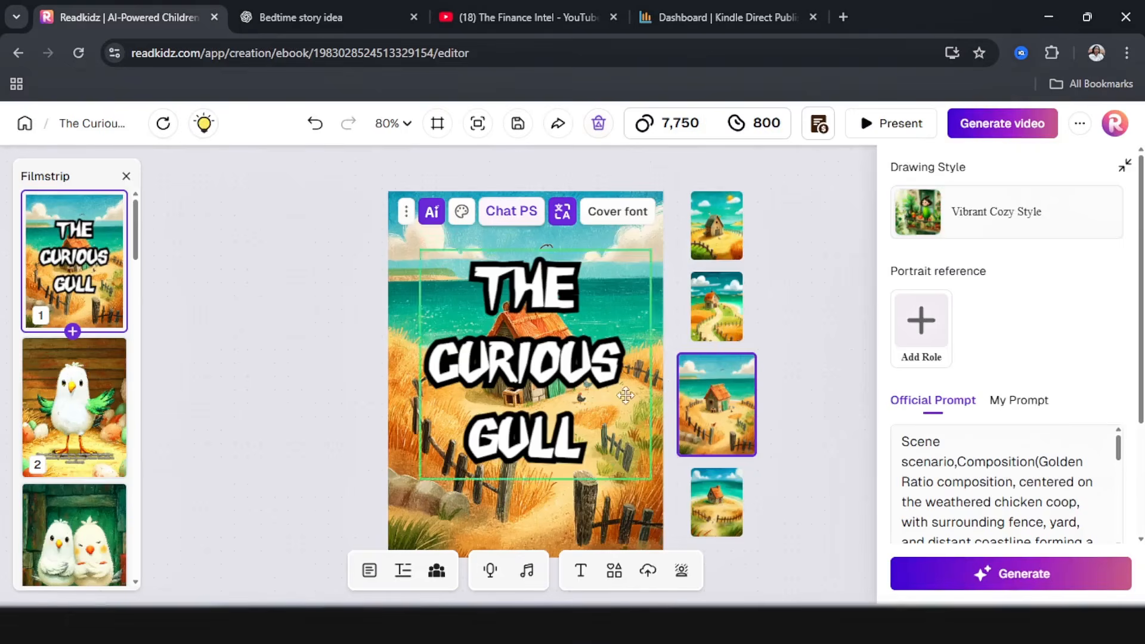
left_click(721, 303)
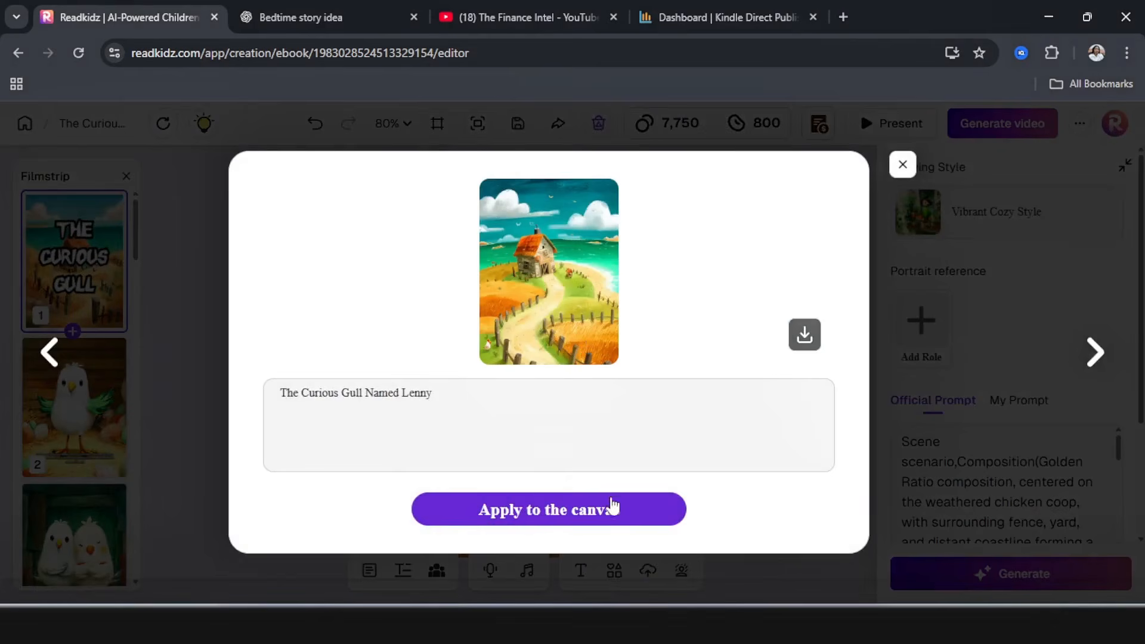
left_click(603, 509)
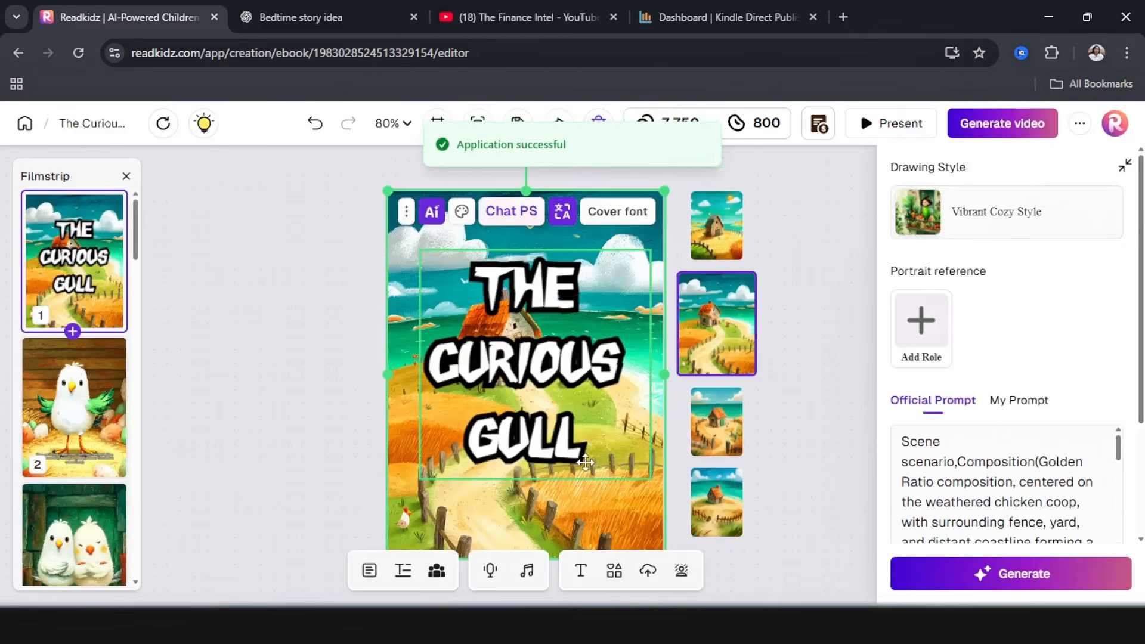
left_click(599, 416)
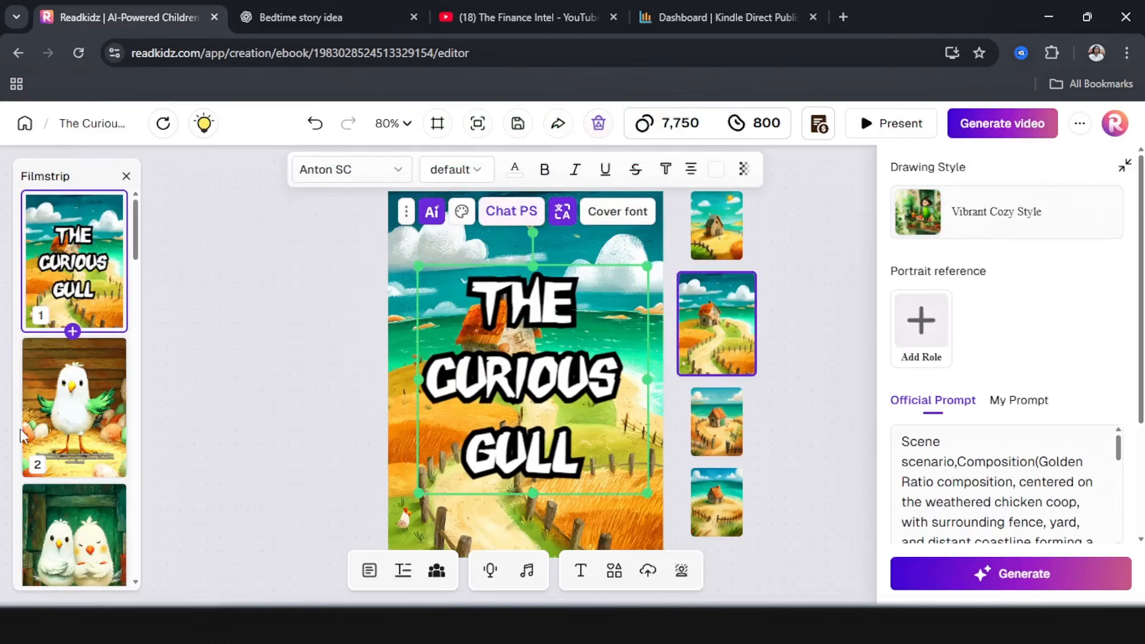
Open page 2 of the book and select its caption text
left_click(77, 410)
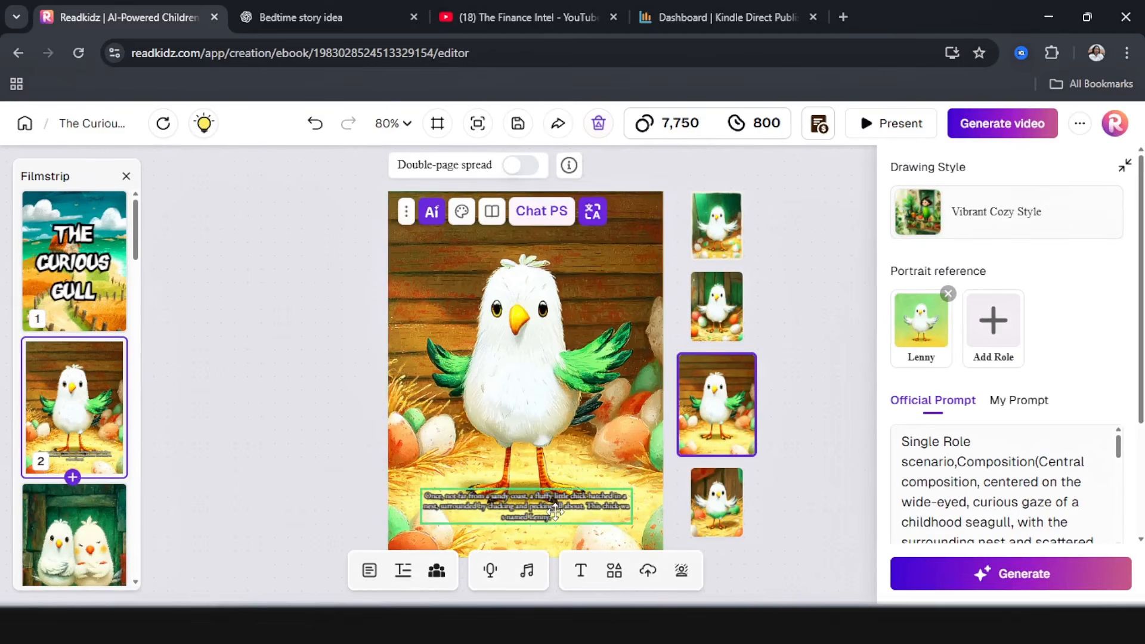
left_click(554, 512)
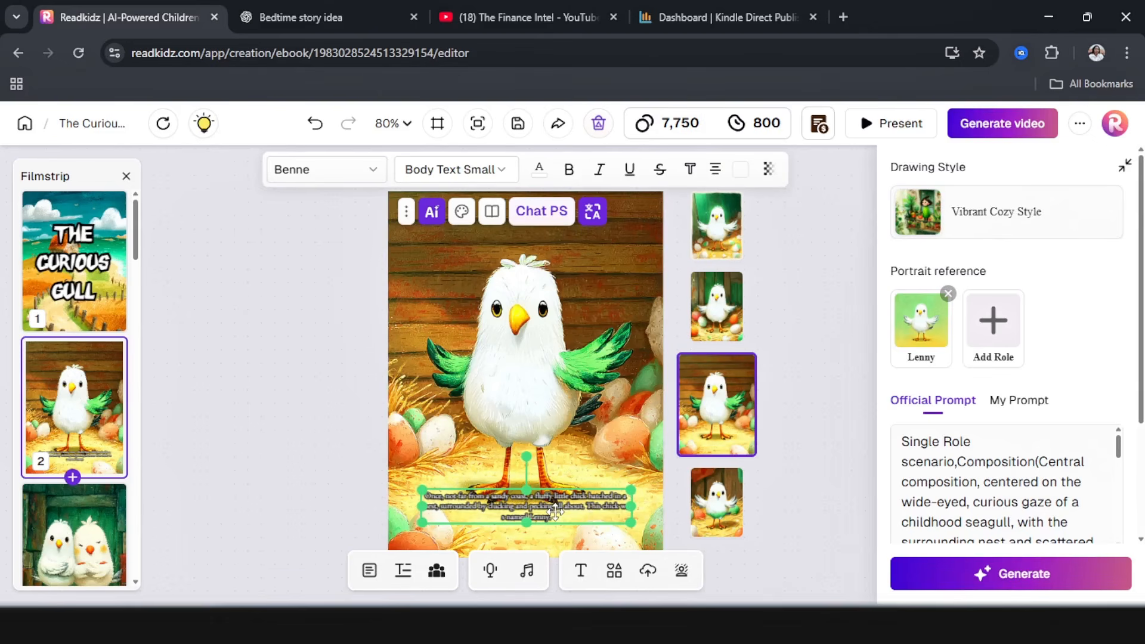
left_click(617, 507)
left_click(823, 495)
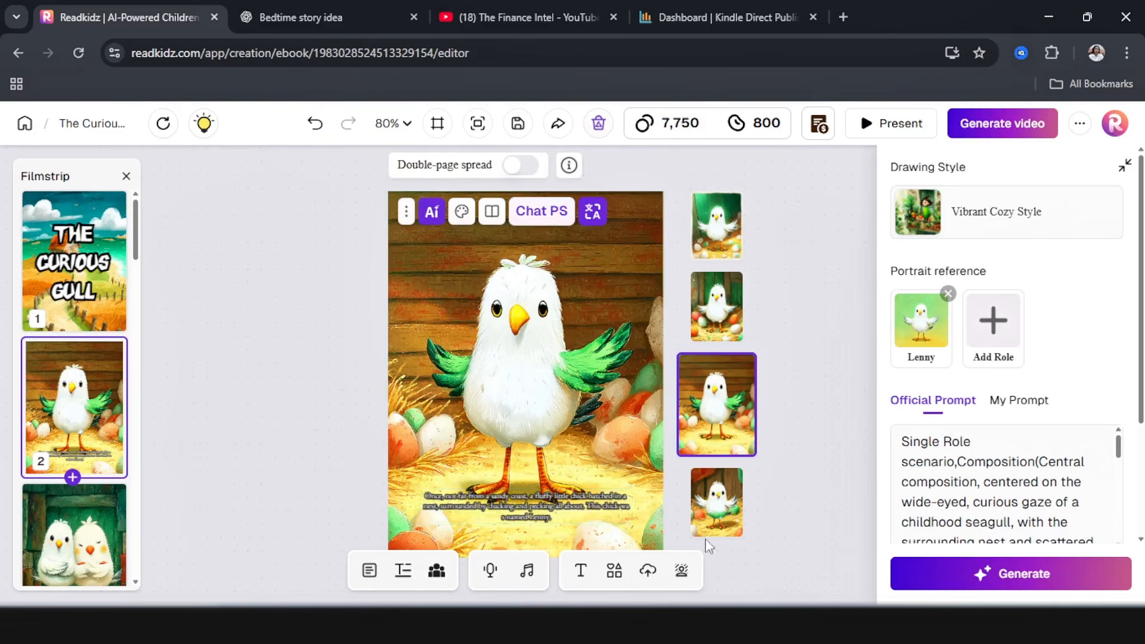
left_click(593, 504)
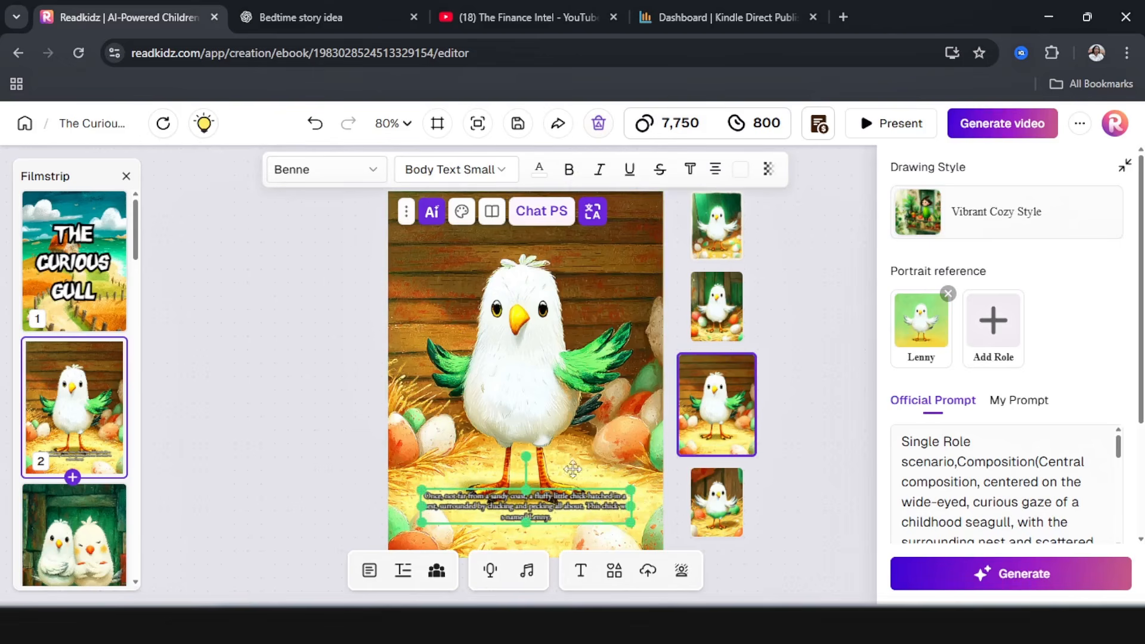
left_click(320, 174)
scroll(365, 394, "down", 3)
scroll(365, 399, "down", 2)
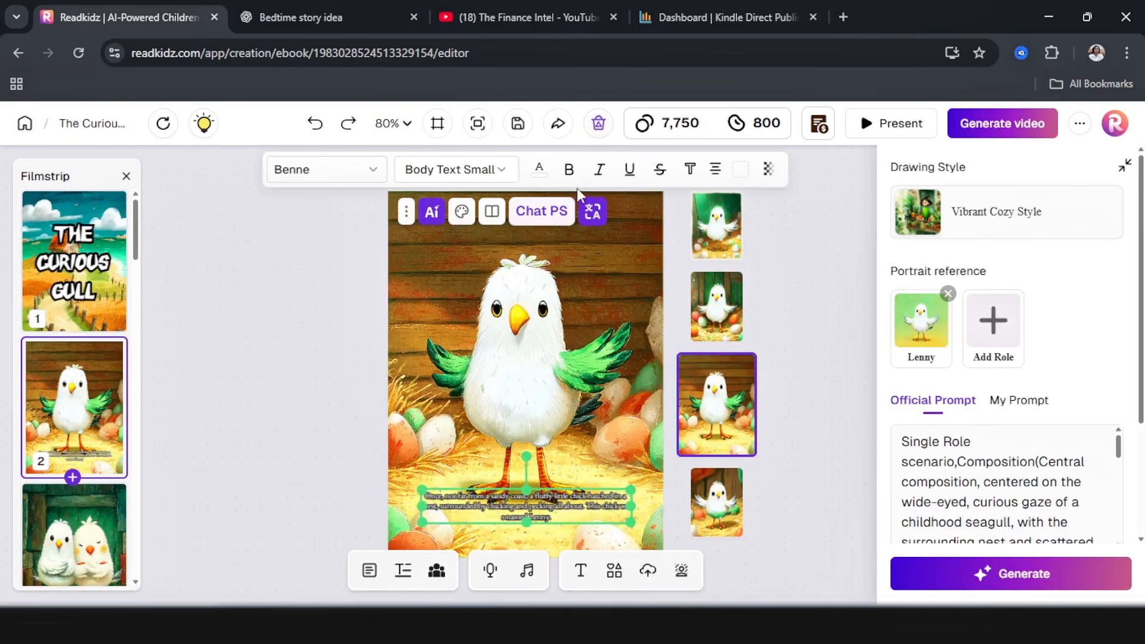
Make page 2's caption bold, enlarge it slightly, and recentre it on the page
left_click(569, 169)
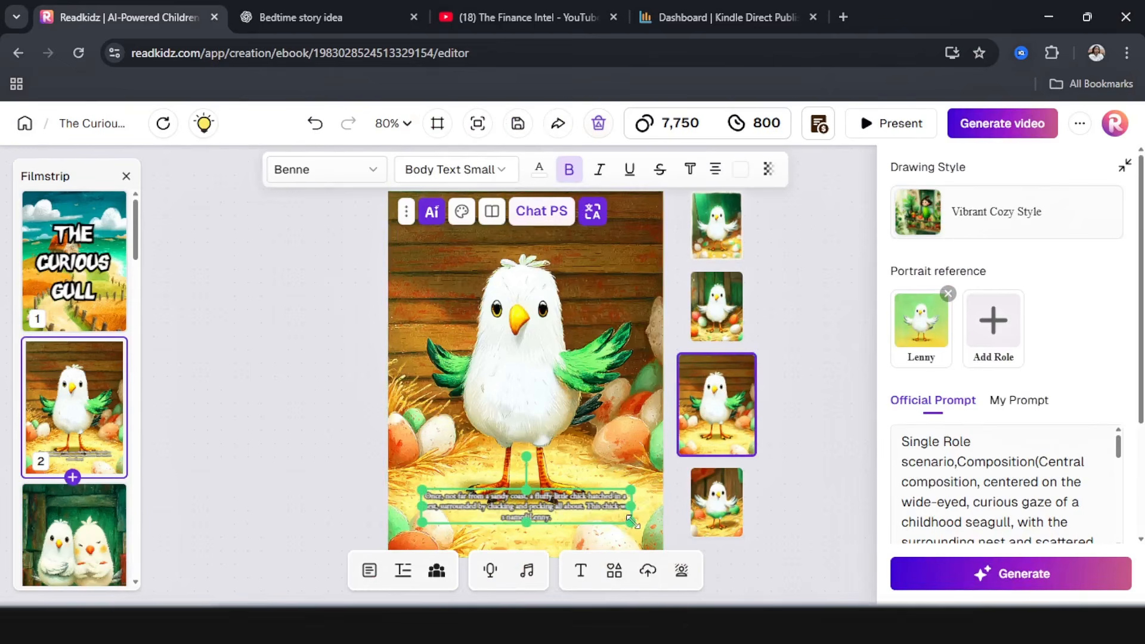
left_click_drag(631, 520, 645, 528)
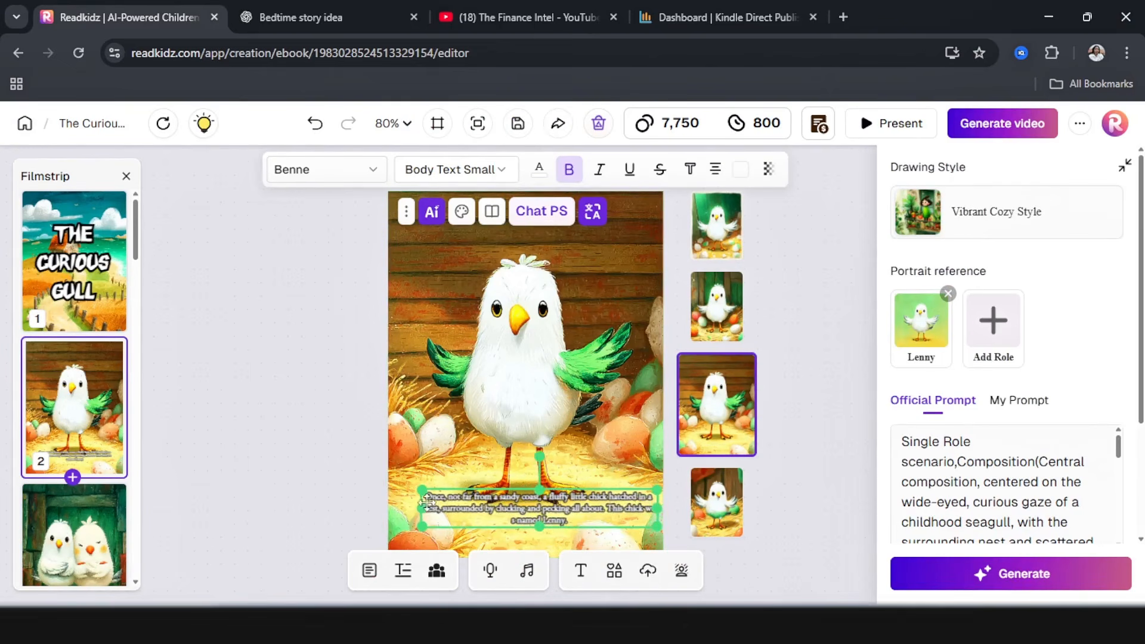
left_click_drag(479, 513, 487, 517)
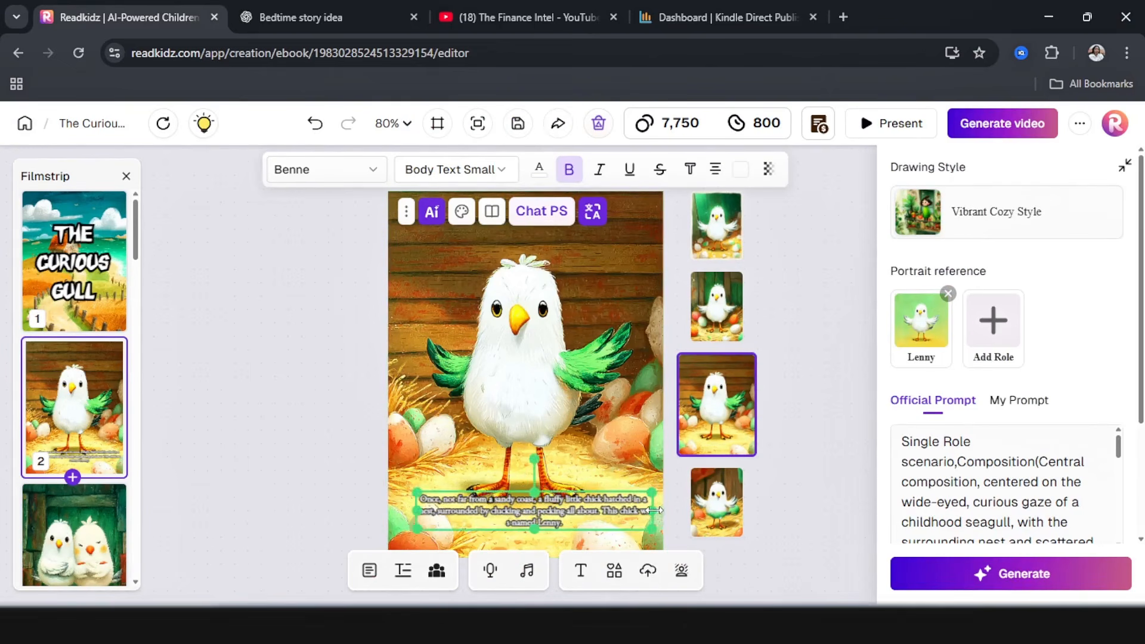
Fix the caption's line break on page 2 so the split word "was" starts the last line
left_click(615, 498)
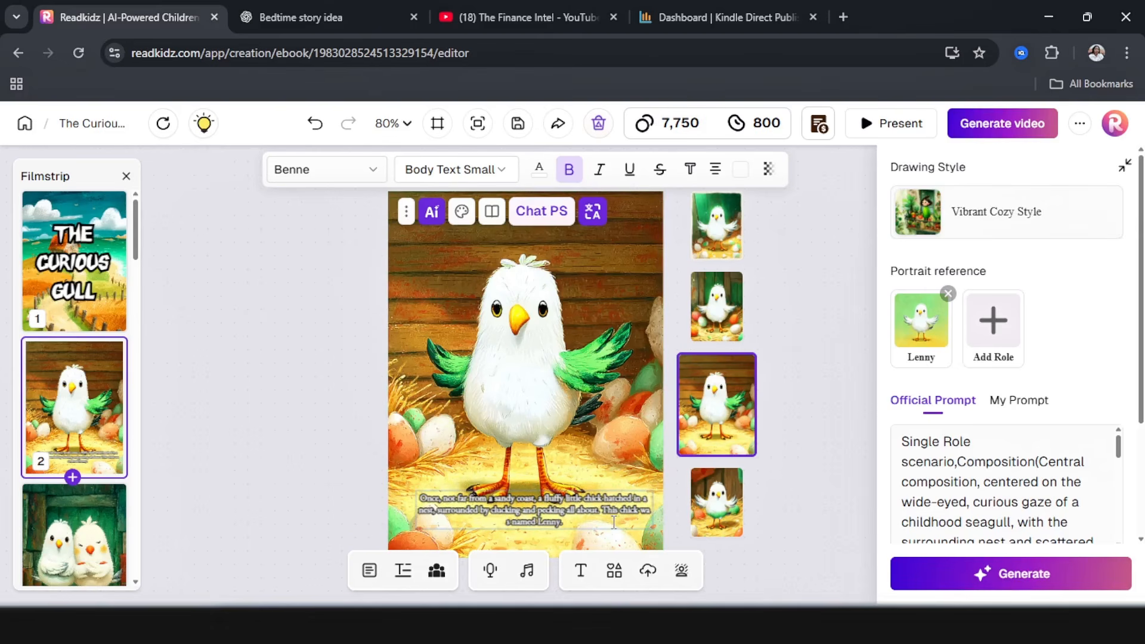
scroll(627, 521, "up", 2)
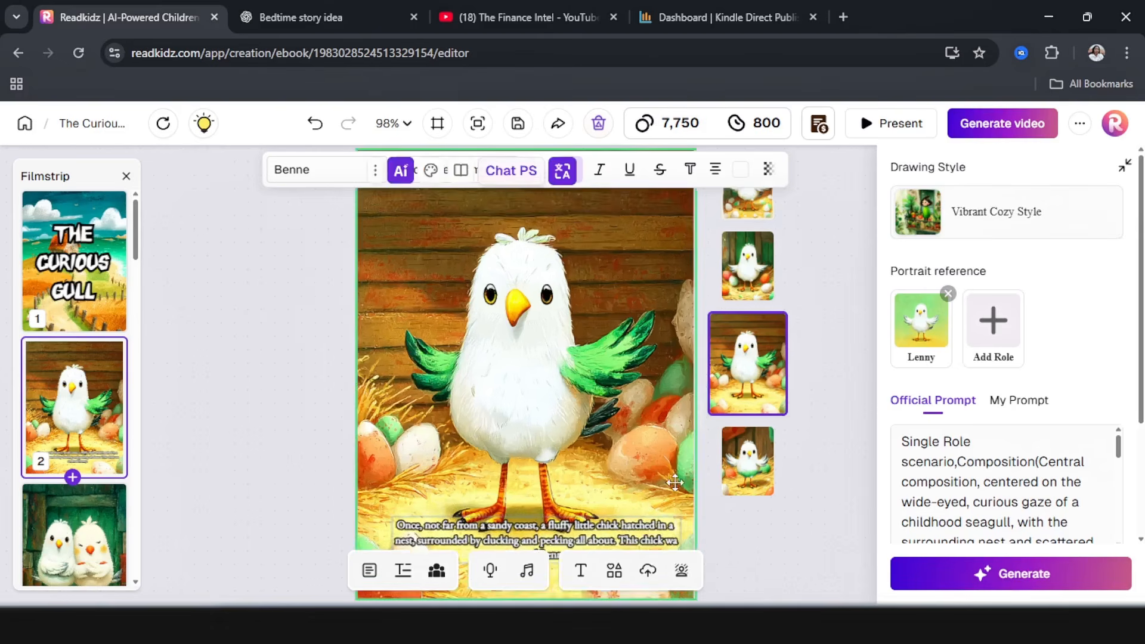
key("ctrl+minus")
key("ctrl+minus")
left_click(804, 514)
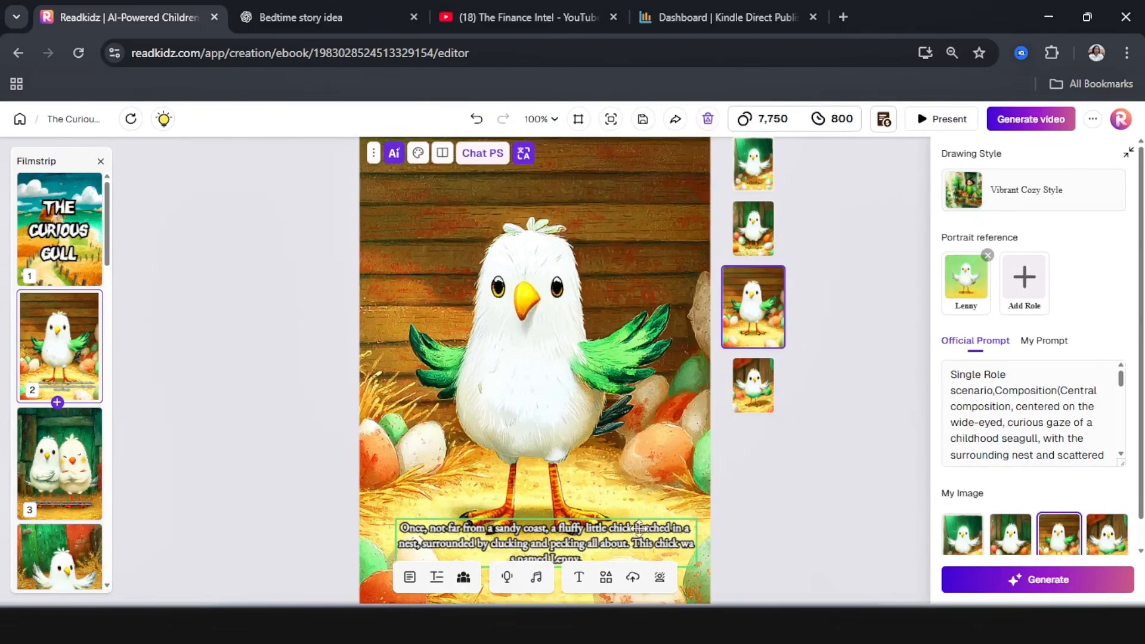
left_click(681, 546)
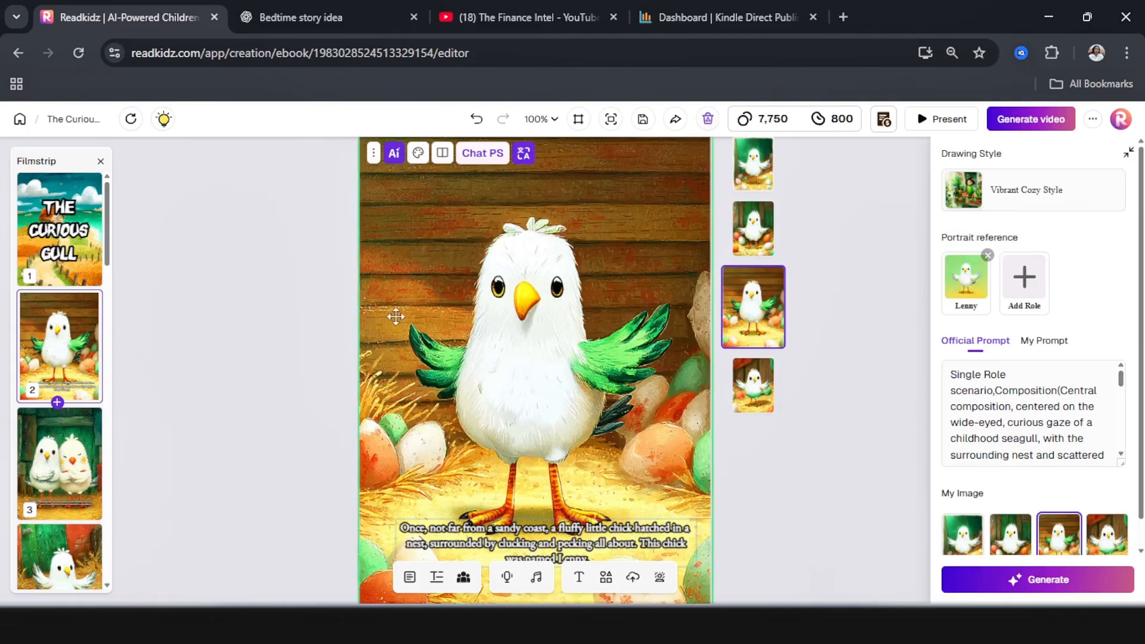
Replace page 2's illustration with the version showing the chick in a nest before a green wooden wall
left_click(763, 164)
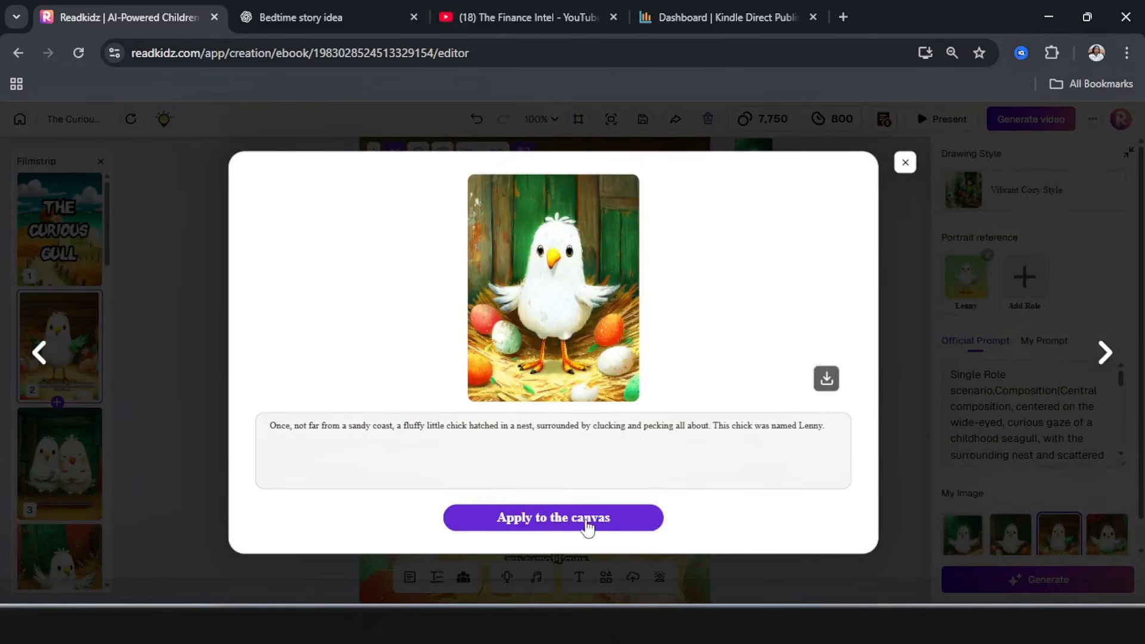
left_click(583, 517)
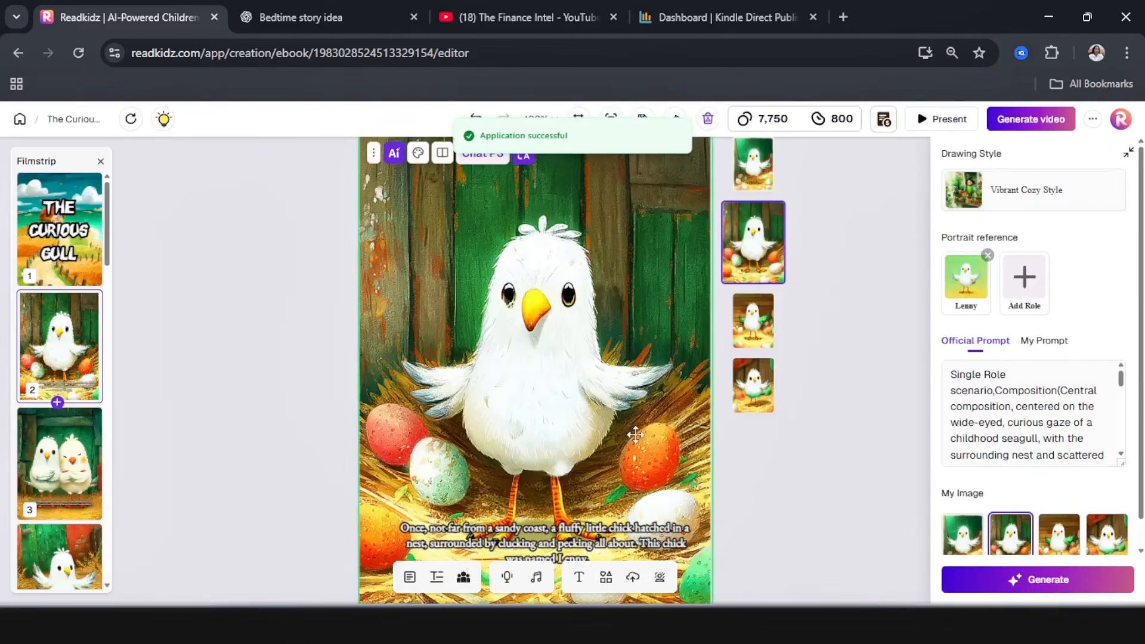
Enlarge page 3's caption and fix its line break so the split word "minded" starts the second line
left_click(33, 439)
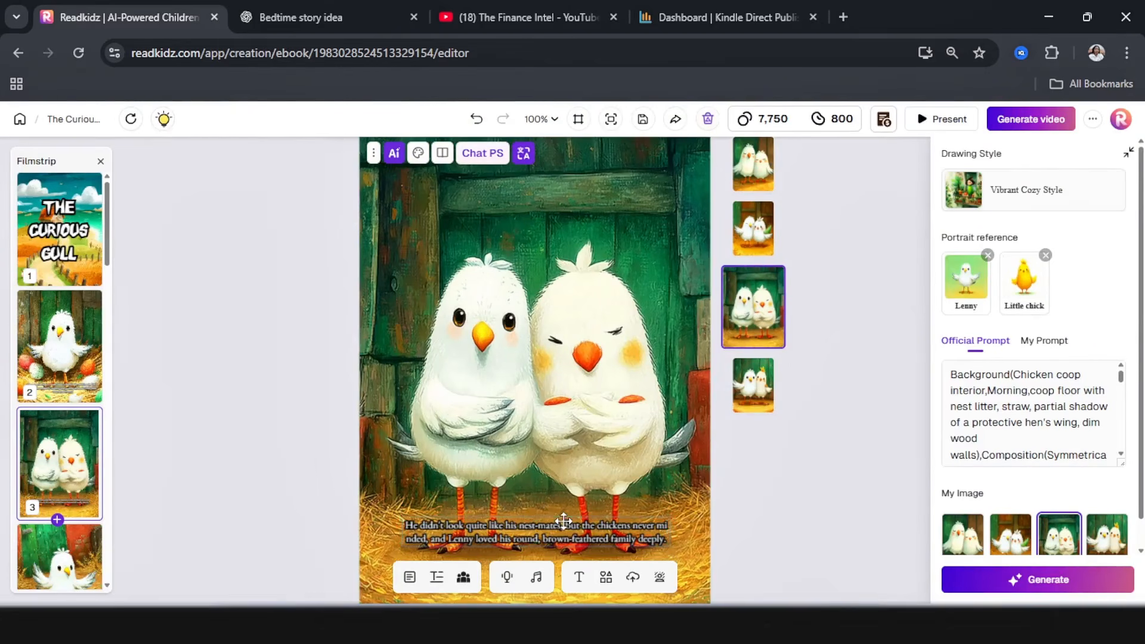
left_click(590, 531)
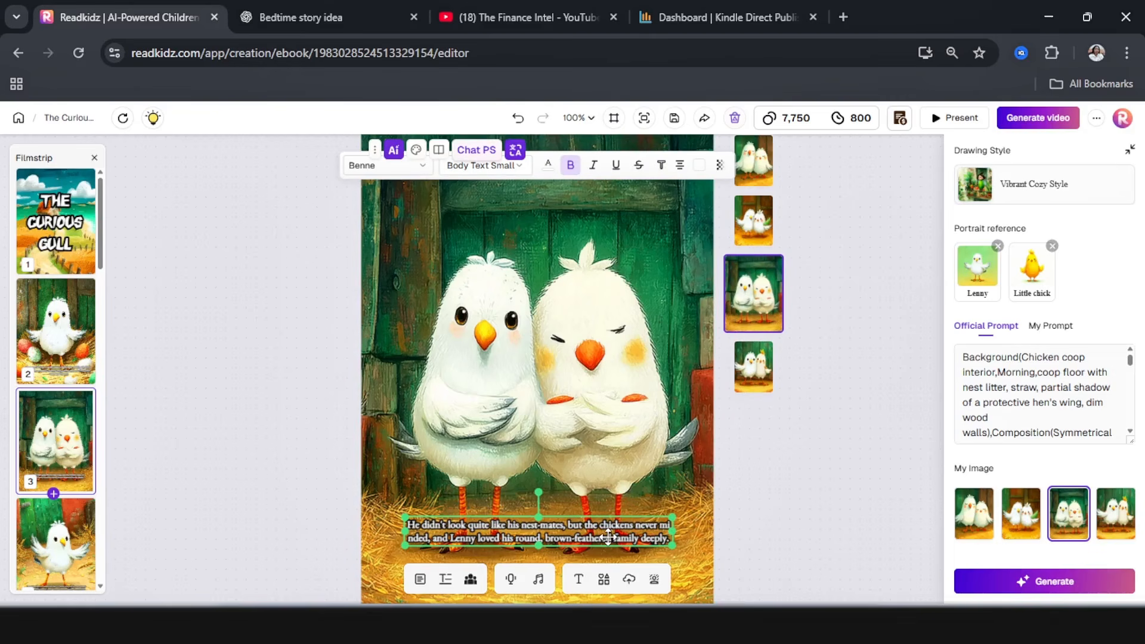
left_click_drag(632, 536, 627, 534)
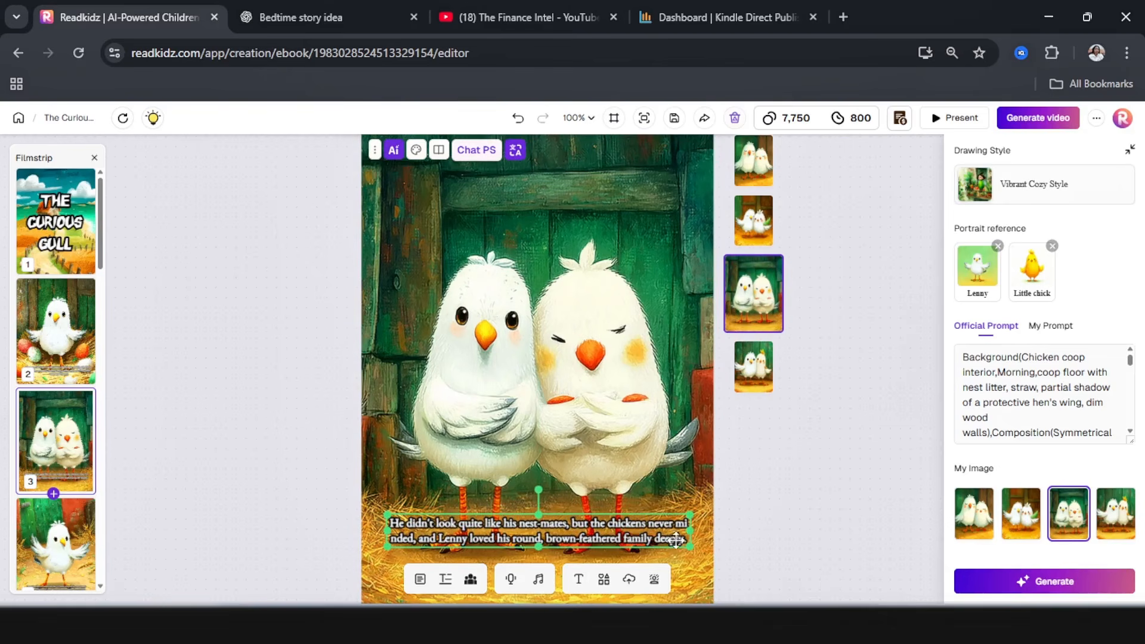
left_click(675, 519)
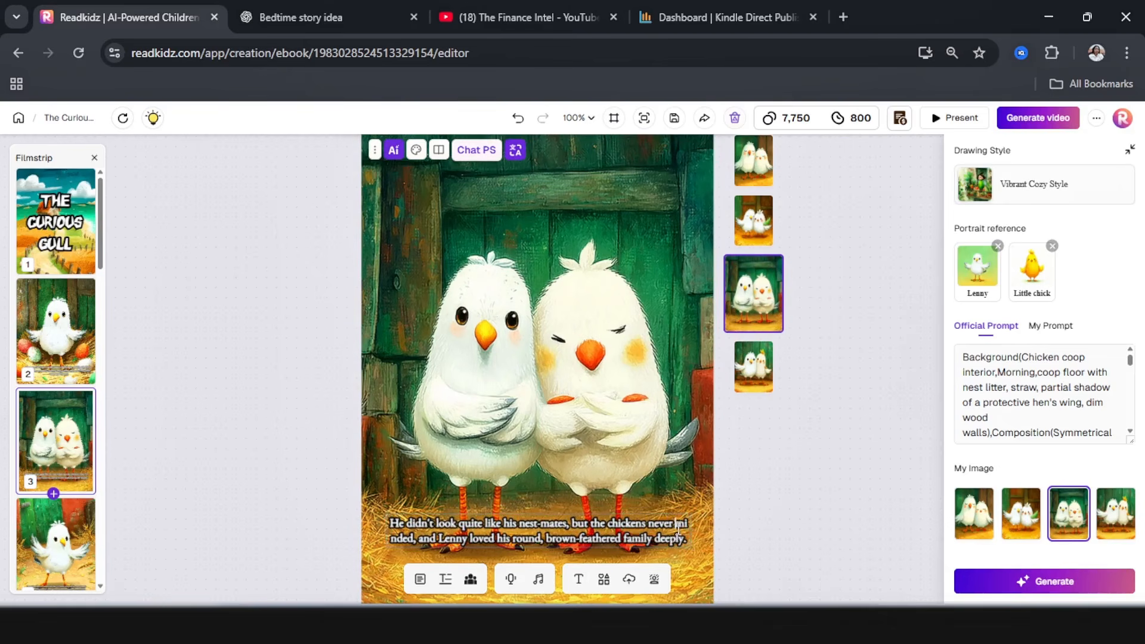
key("Return")
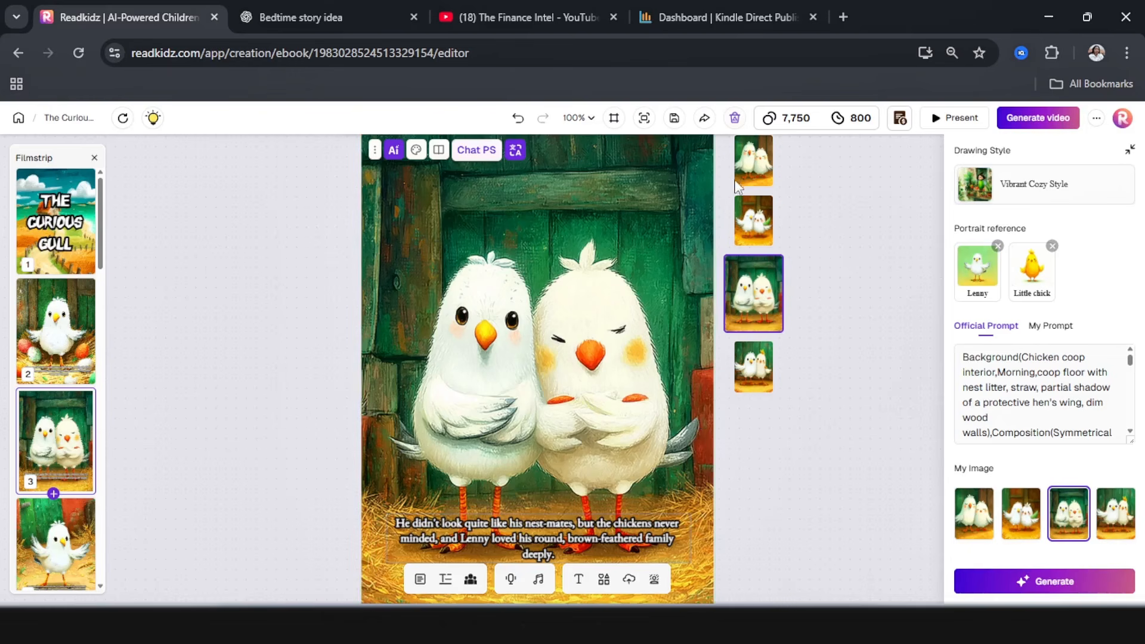
Compare page 3's alternative illustrations and generate a new set from the existing official prompt
left_click(753, 169)
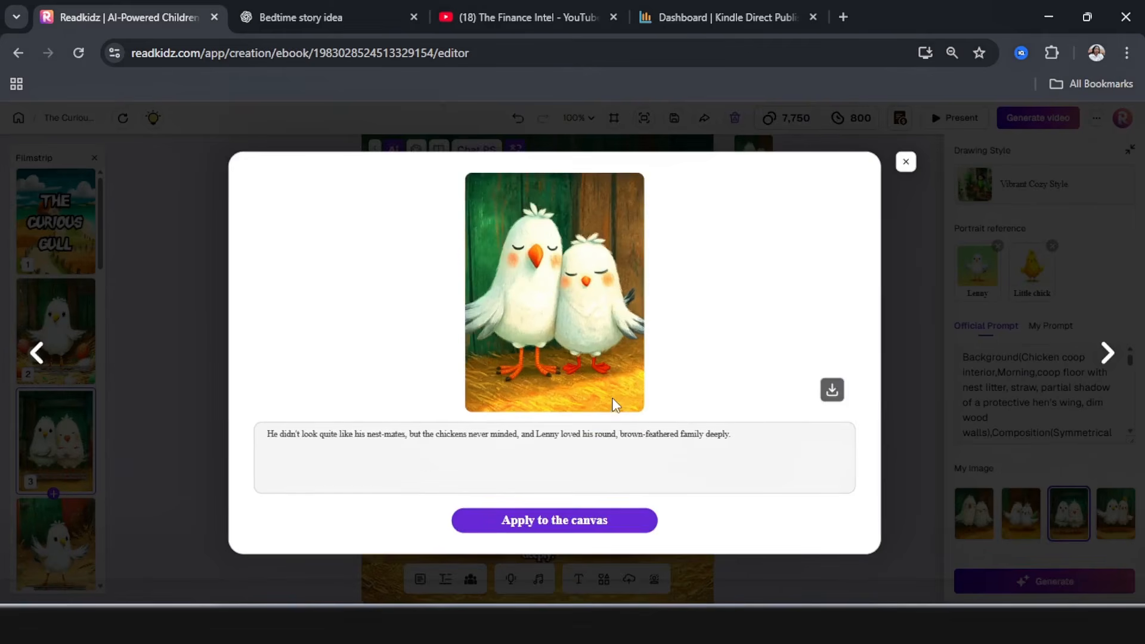
left_click(906, 162)
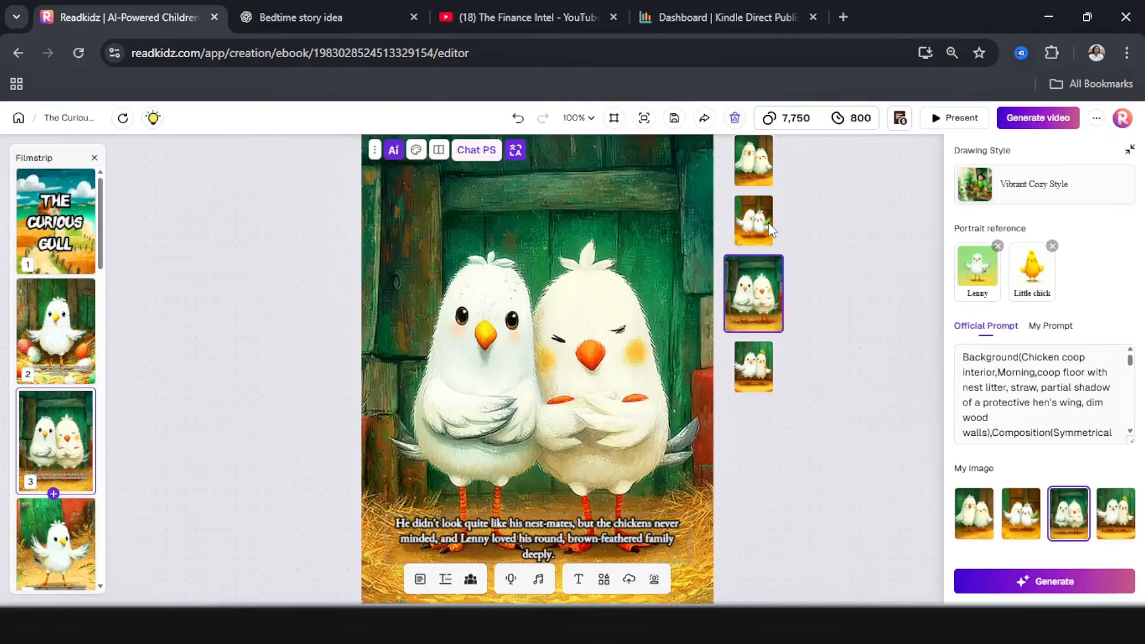
left_click(764, 221)
left_click(898, 166)
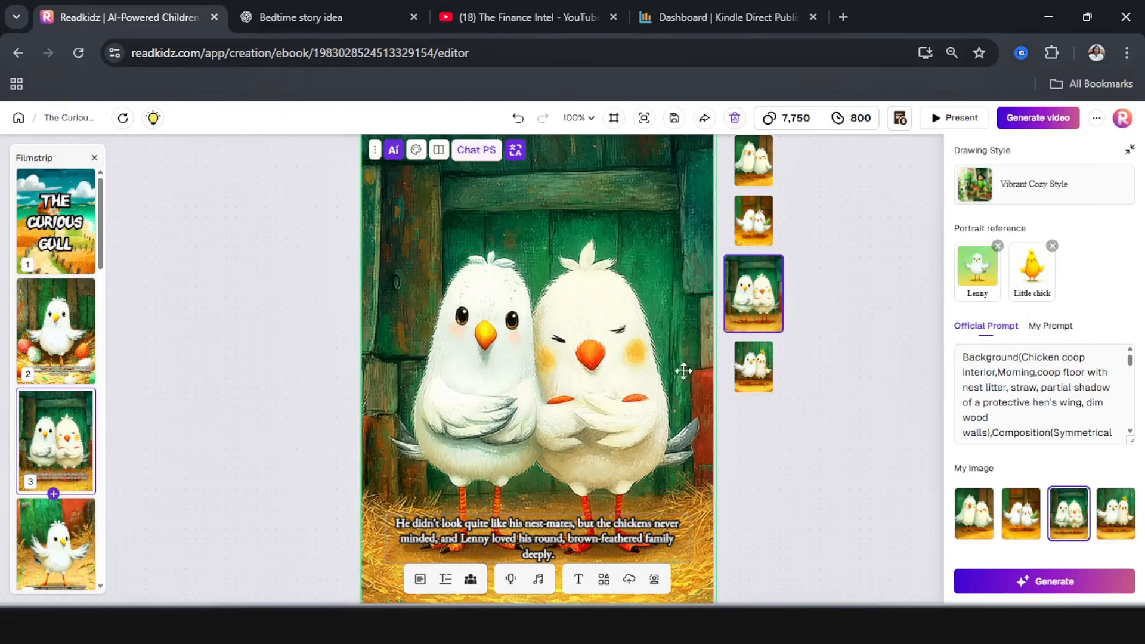
left_click(749, 372)
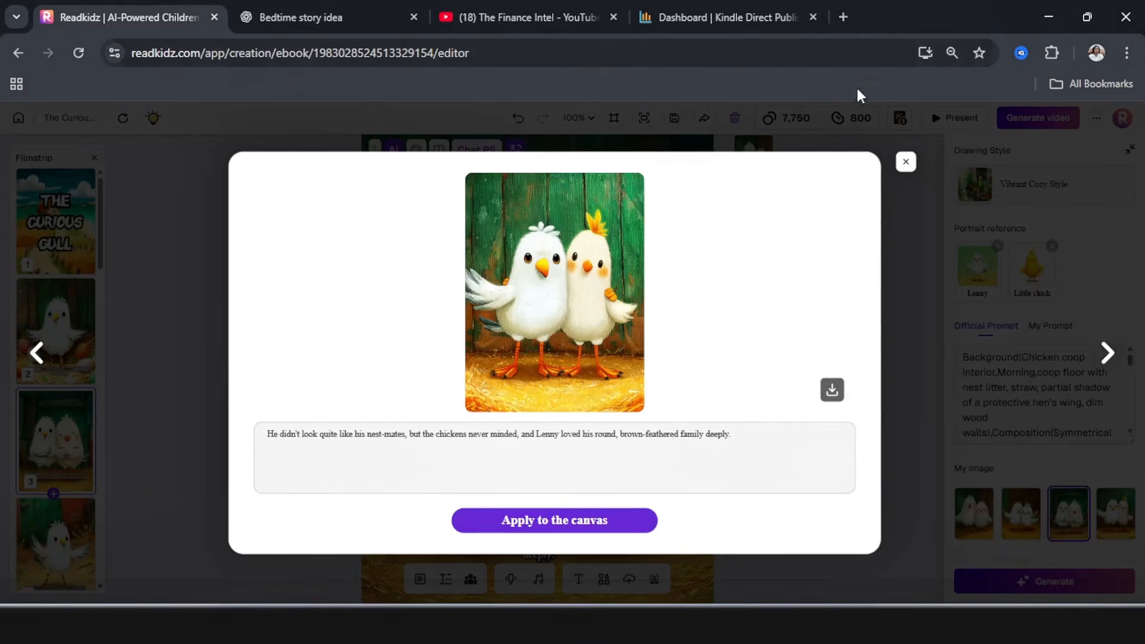
left_click(906, 161)
left_click(1062, 401)
scroll(1062, 401, "down", 8)
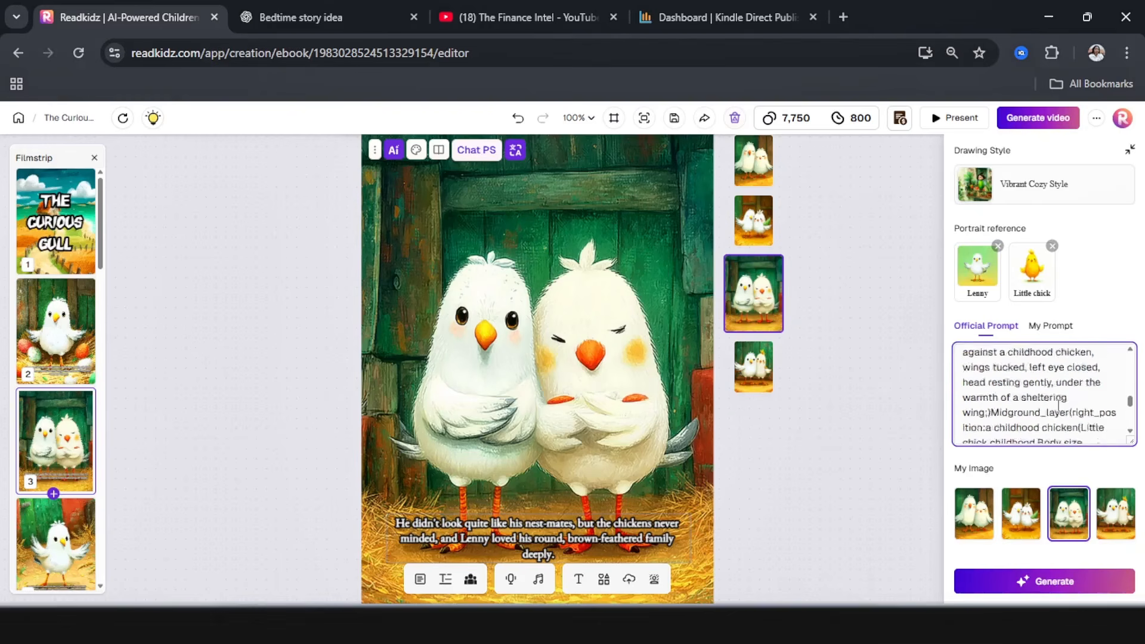
left_click(1084, 581)
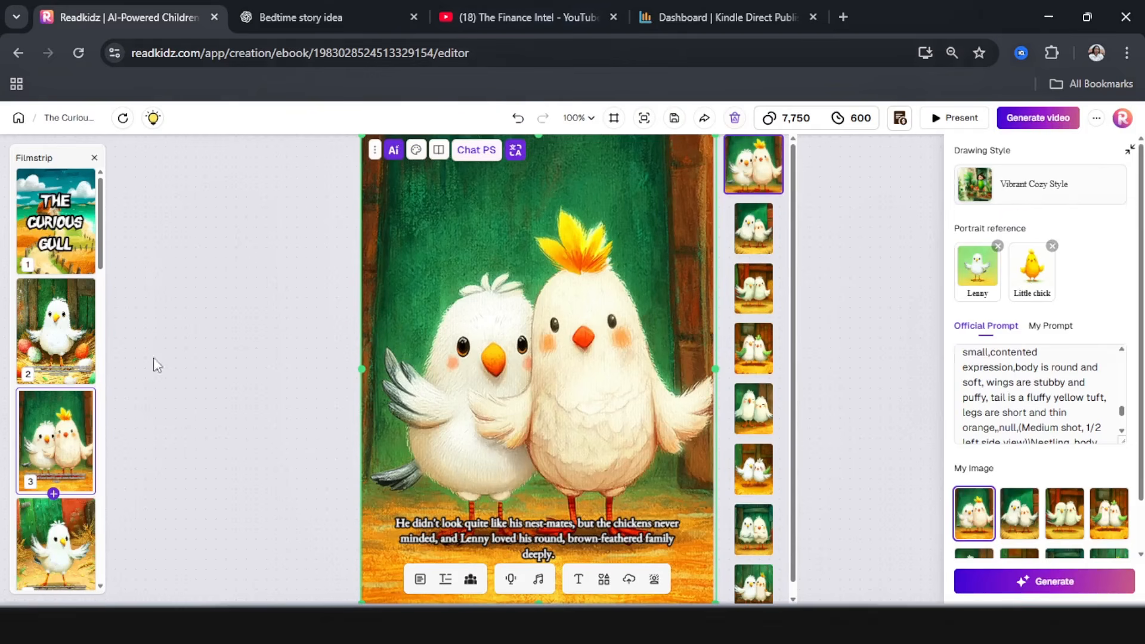
Make page 4's caption bold and enlarge it slightly
left_click(60, 540)
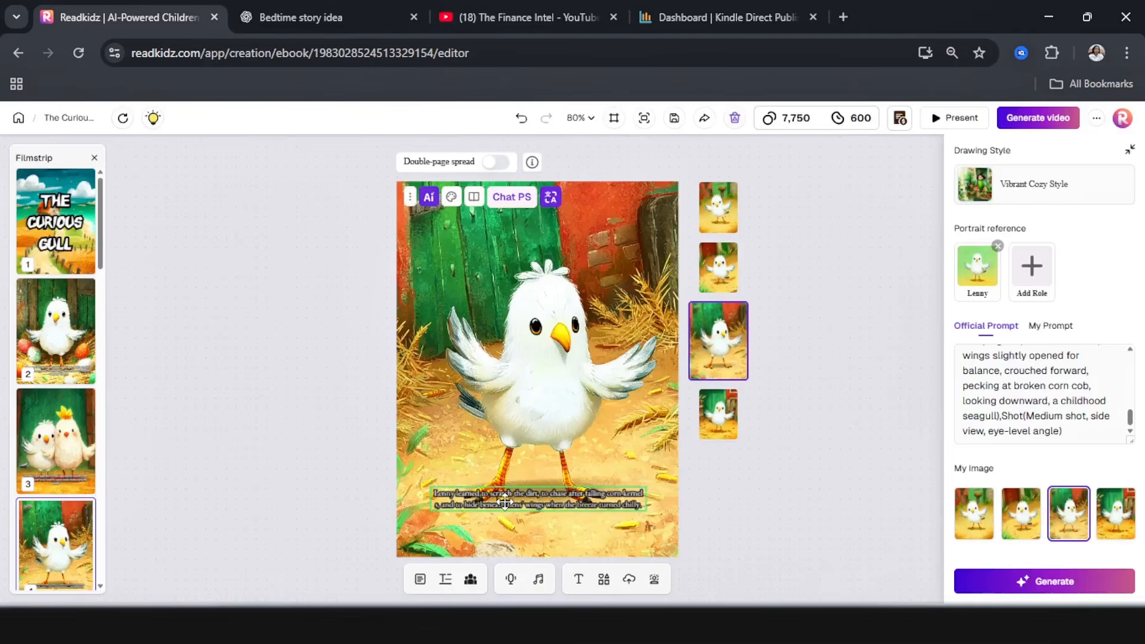
left_click(504, 501)
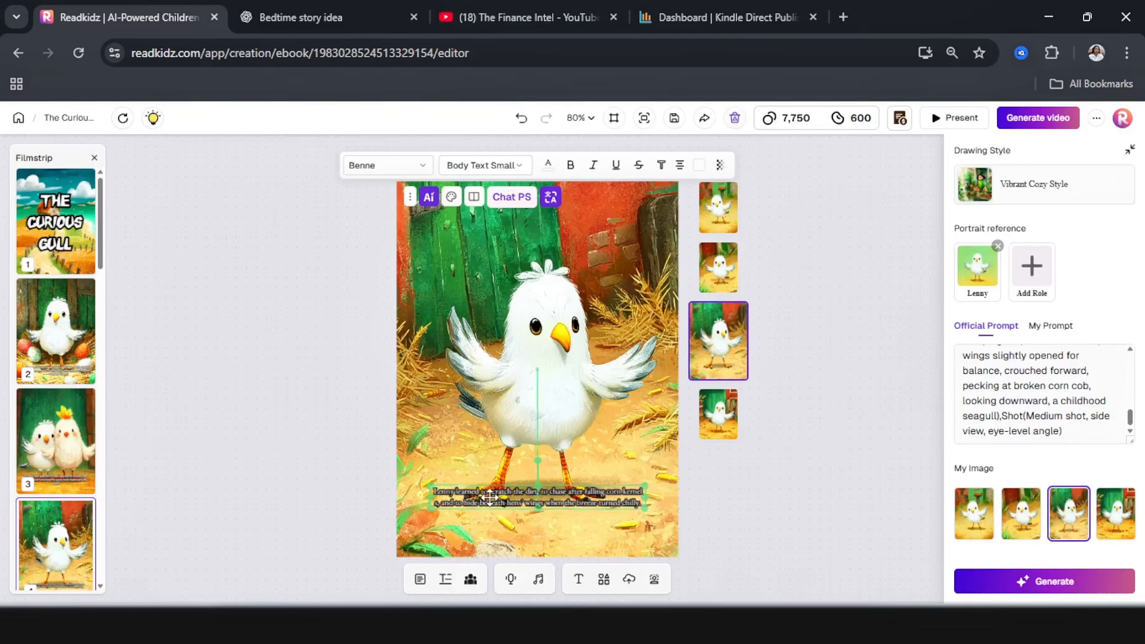
left_click(570, 167)
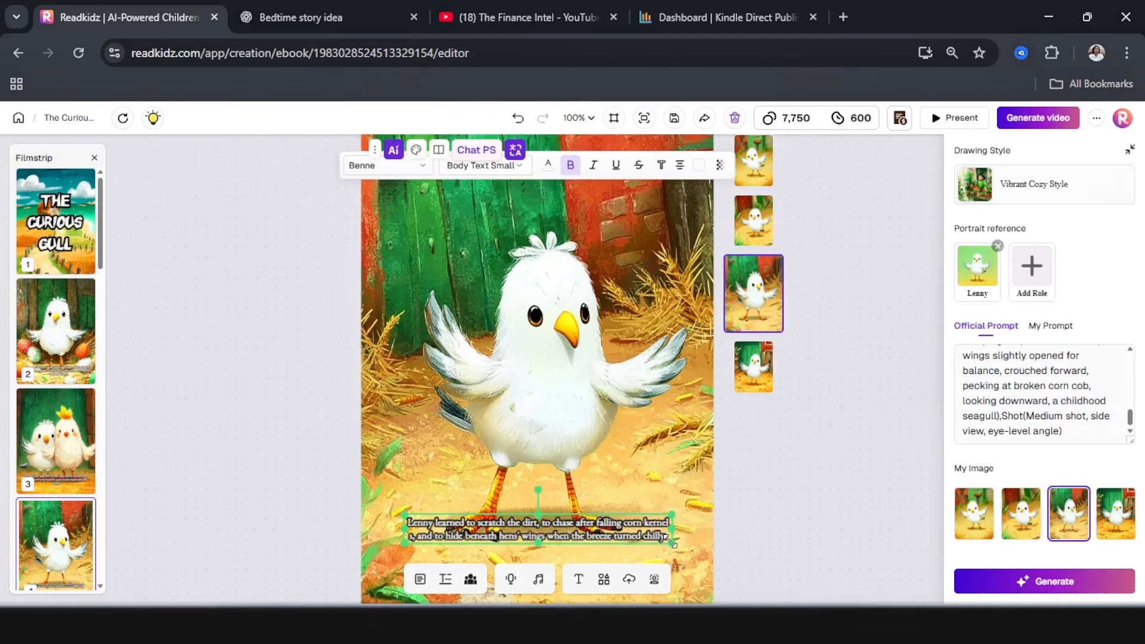
mouse_move(671, 541)
left_mouse_down()
mouse_move(718, 548)
mouse_move(639, 548)
mouse_move(654, 549)
left_mouse_up()
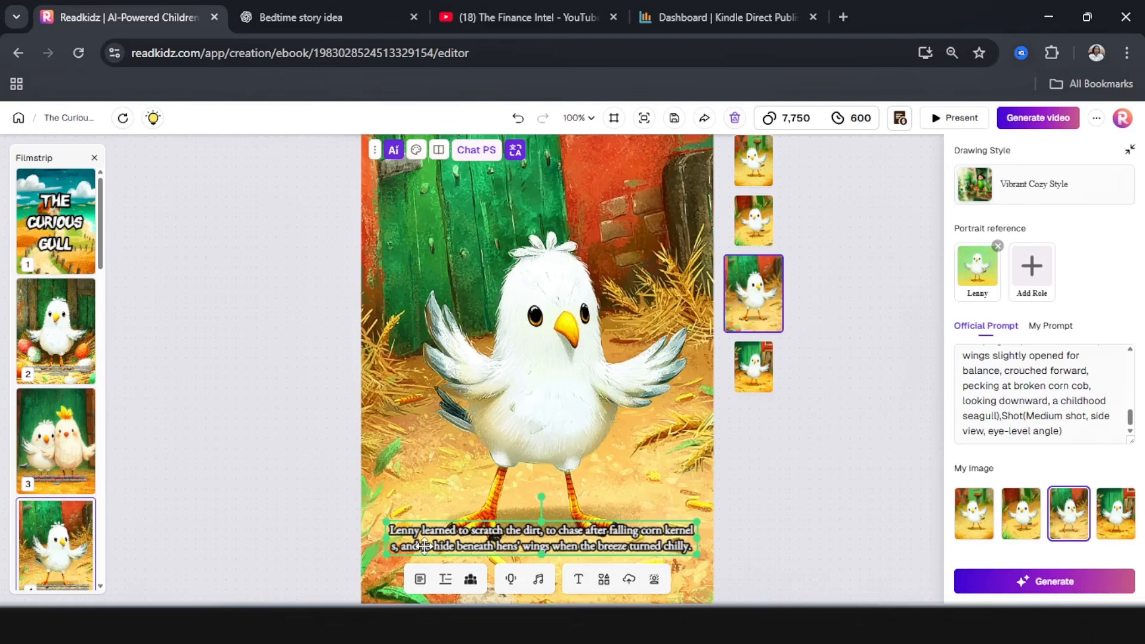
Widen page 4's caption box so the split word "kernels" stays whole on the first line
left_click(678, 536)
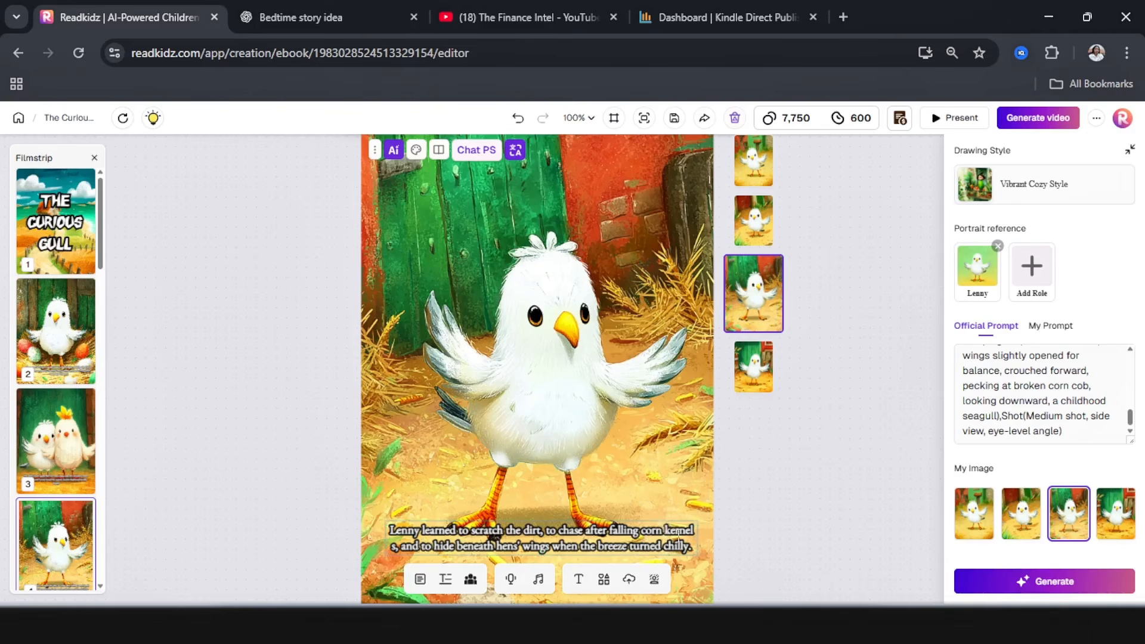
left_click(697, 536)
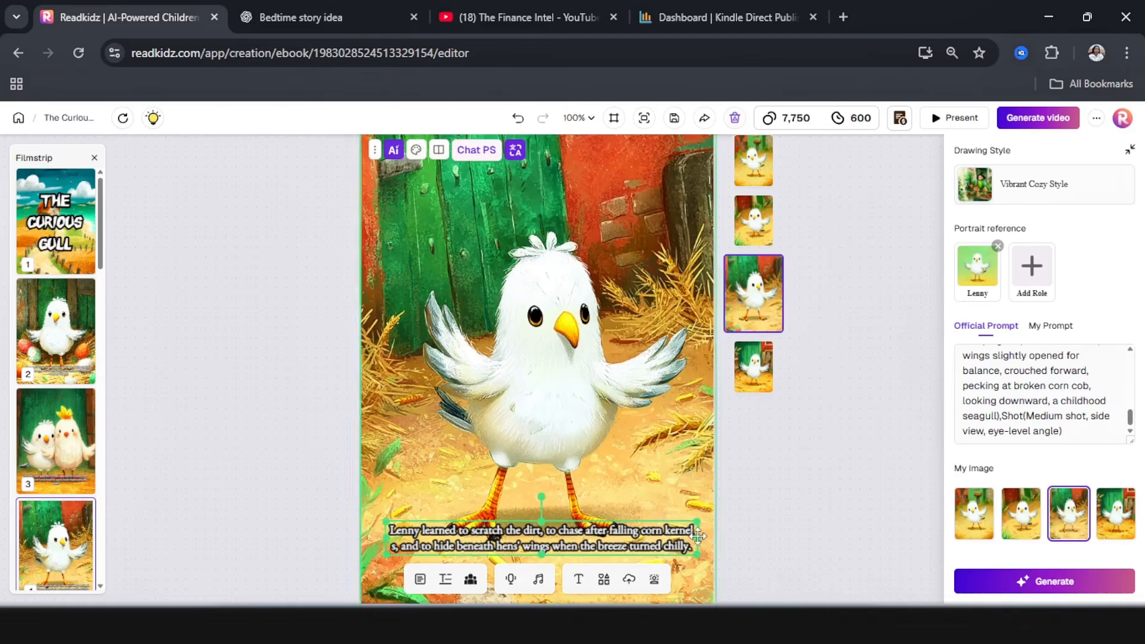
left_click_drag(698, 536, 703, 537)
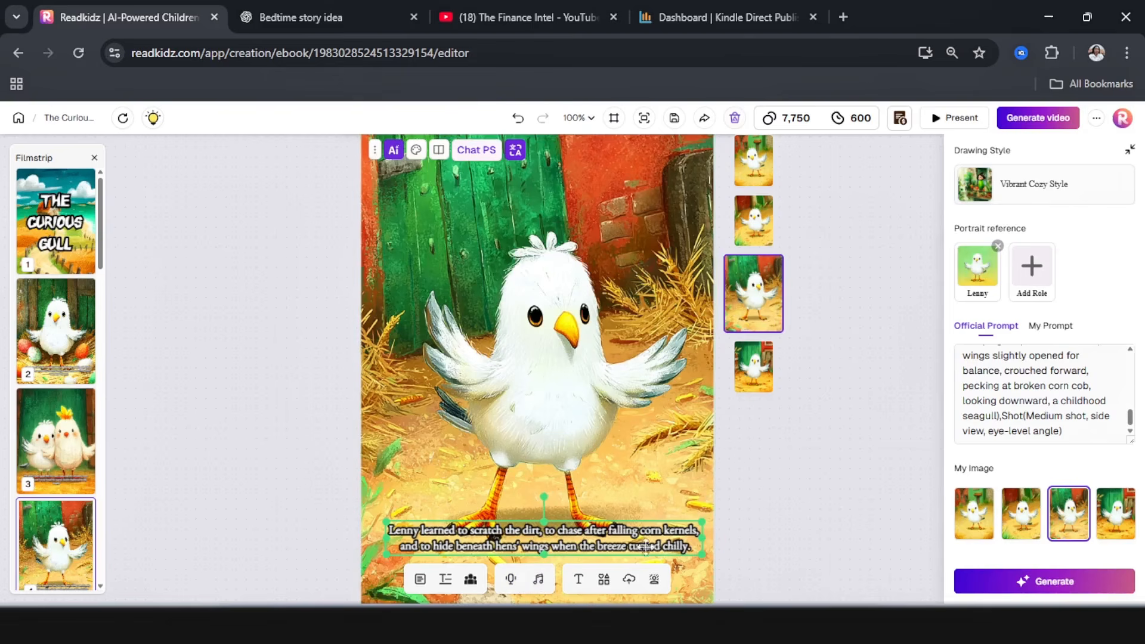
Compare page 4's alternatives and apply the illustration with the bird before a green wall, wooden fence and scattered corn
left_click(764, 374)
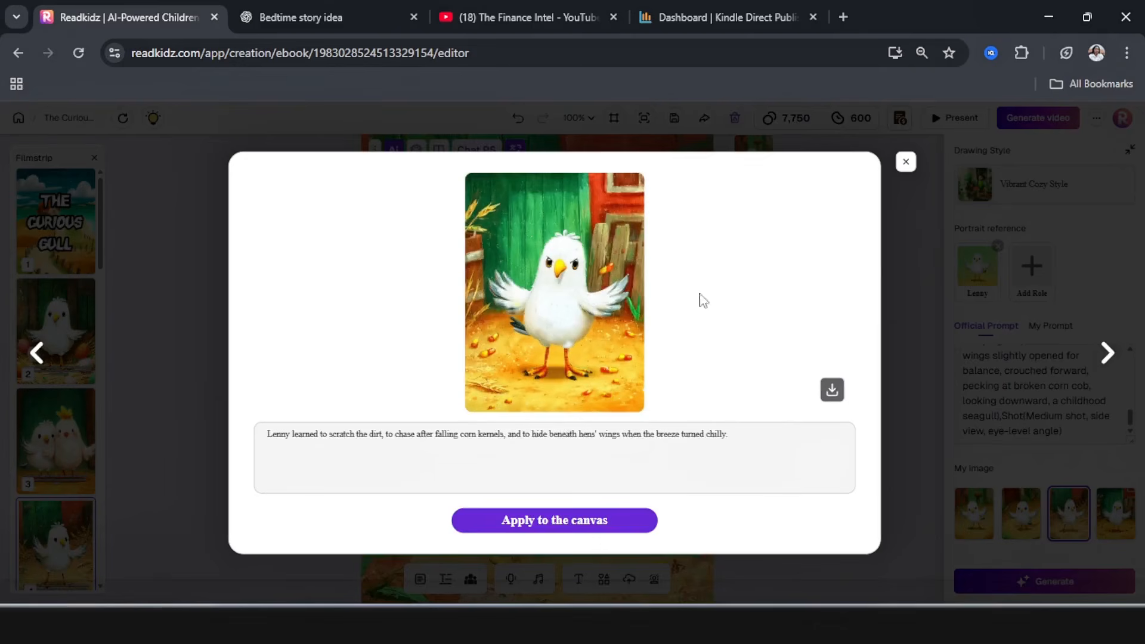
left_click(906, 161)
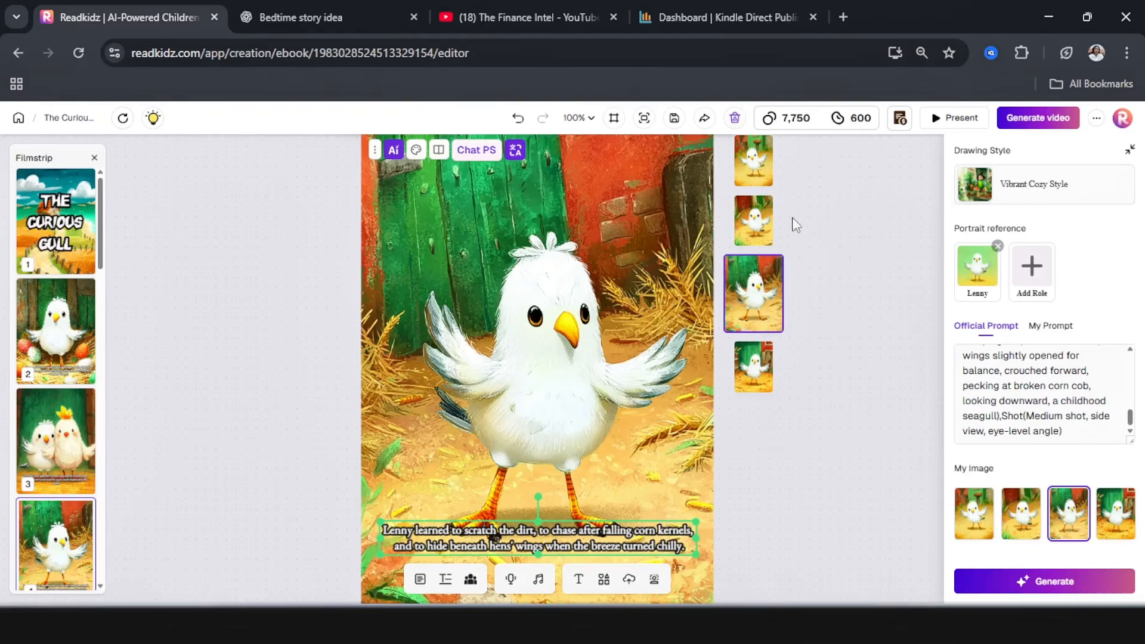
left_click(750, 216)
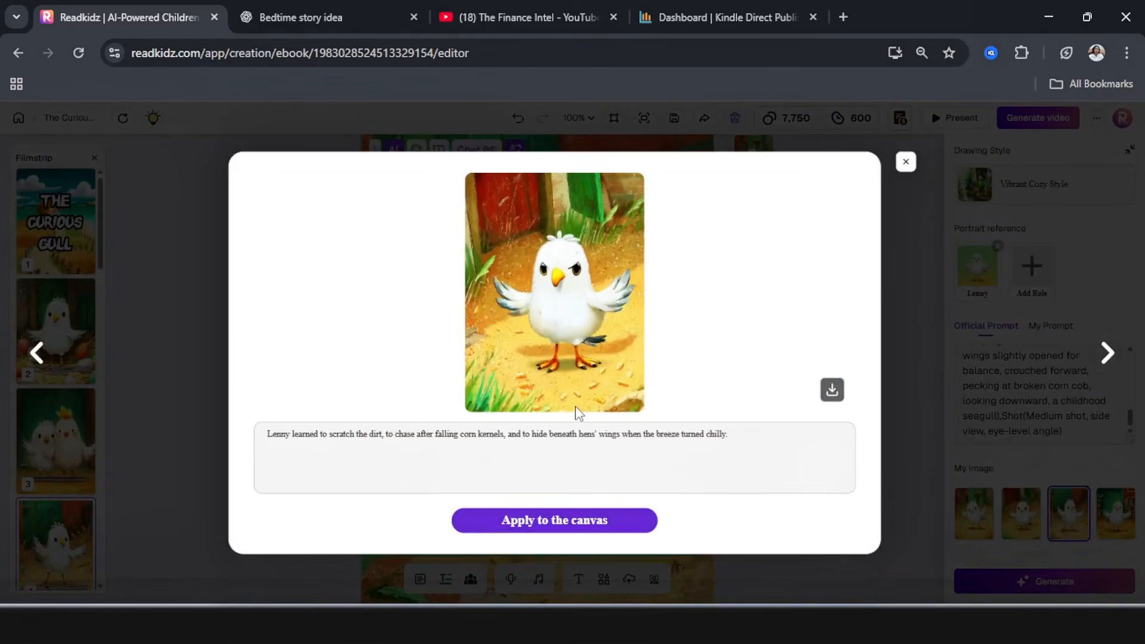
left_click(575, 518)
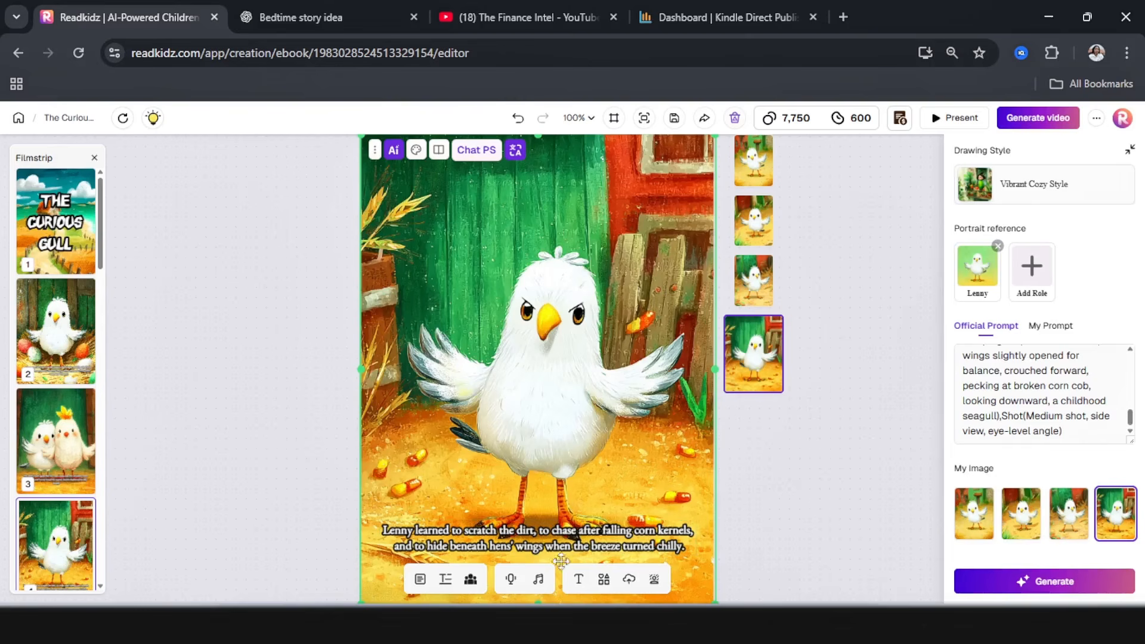
Enlarge page 5's caption and fix its line breaks so "behind" starts the second line and "of" starts the third
scroll(48, 444, "down", 4)
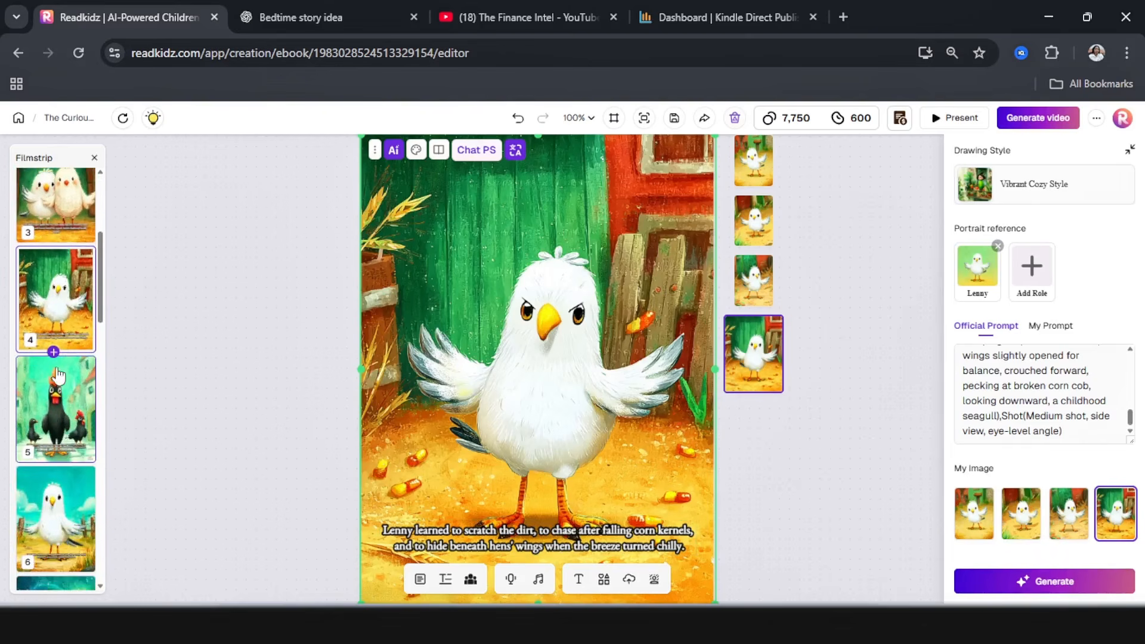
left_click(49, 410)
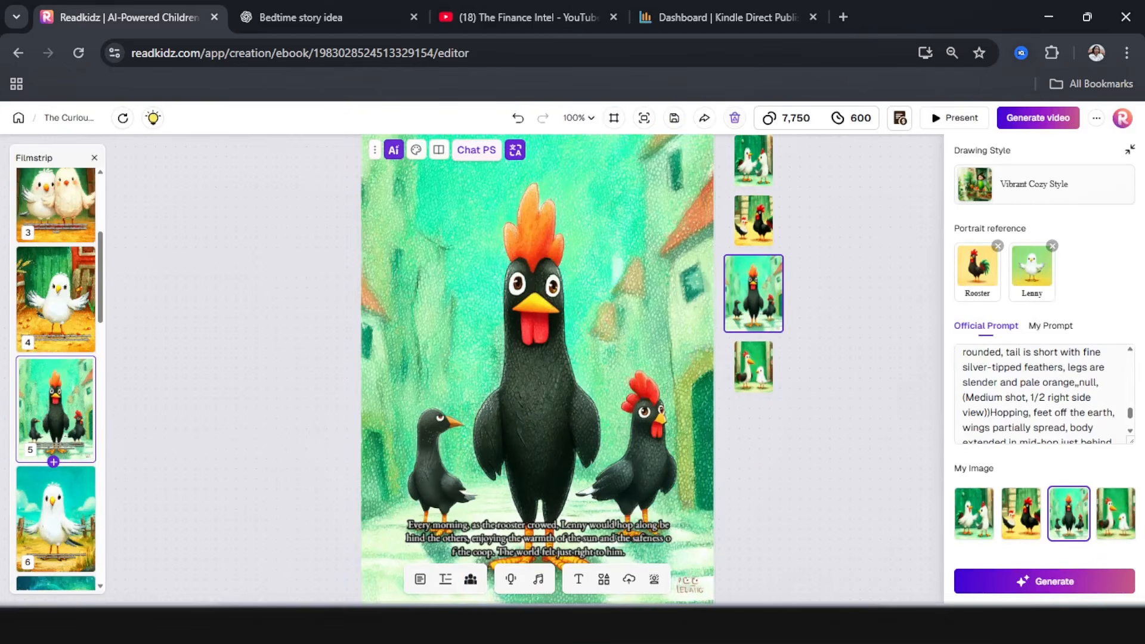
left_click(663, 526)
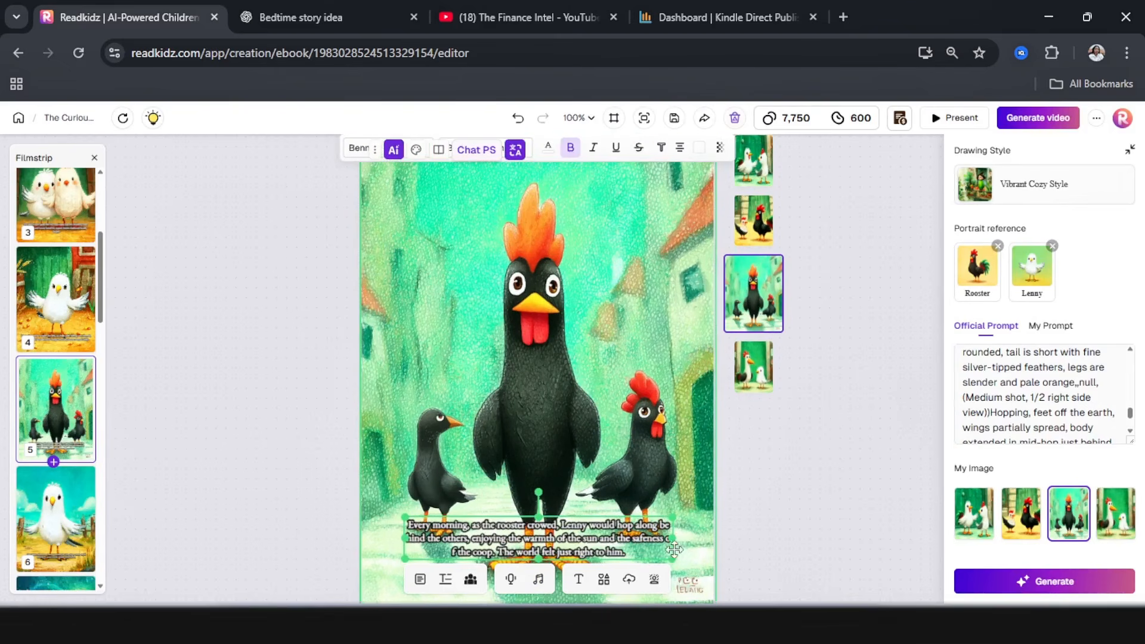
left_click_drag(673, 560, 692, 564)
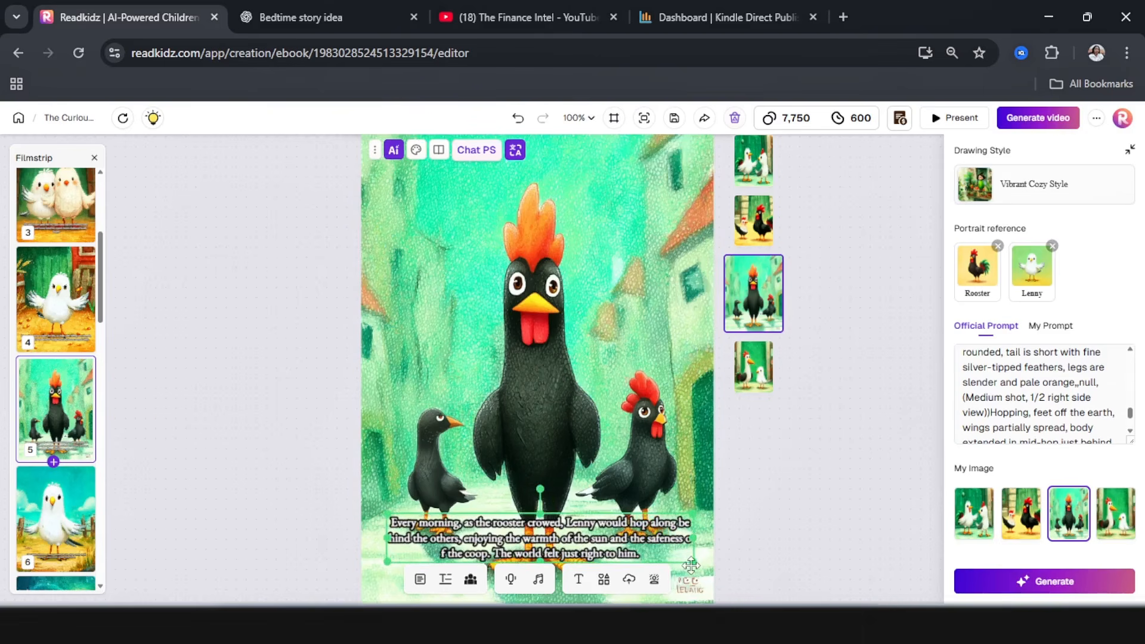
left_click(733, 530)
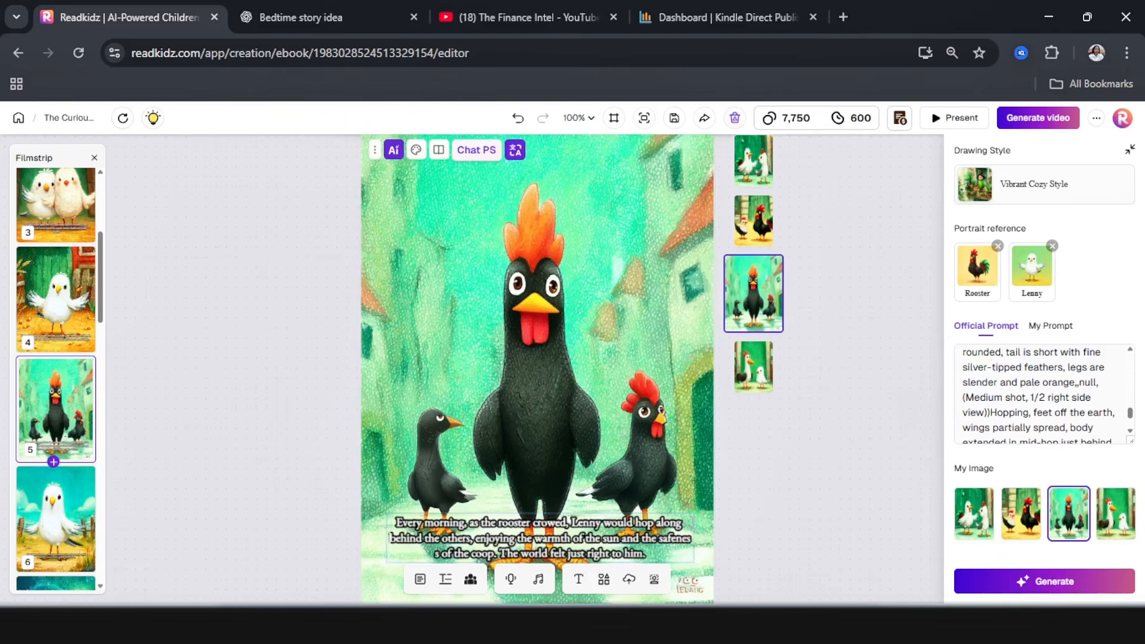
left_click(698, 538)
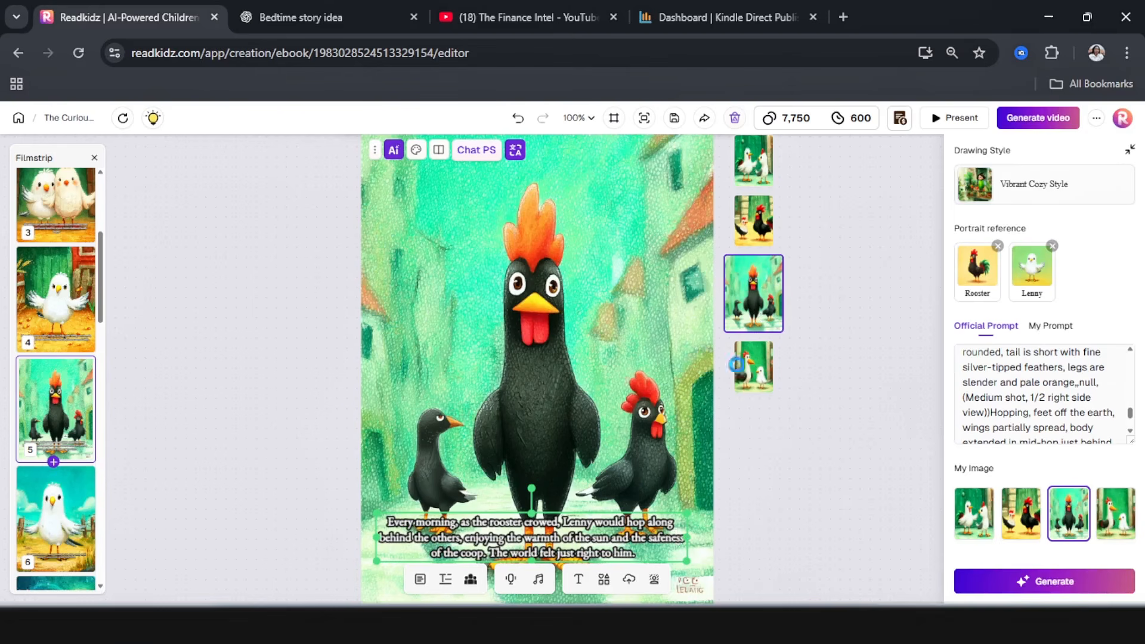
Generate new illustrations for page 5 and apply the one showing a white rooster and small white bird before a green door
left_click(738, 363)
left_click(905, 163)
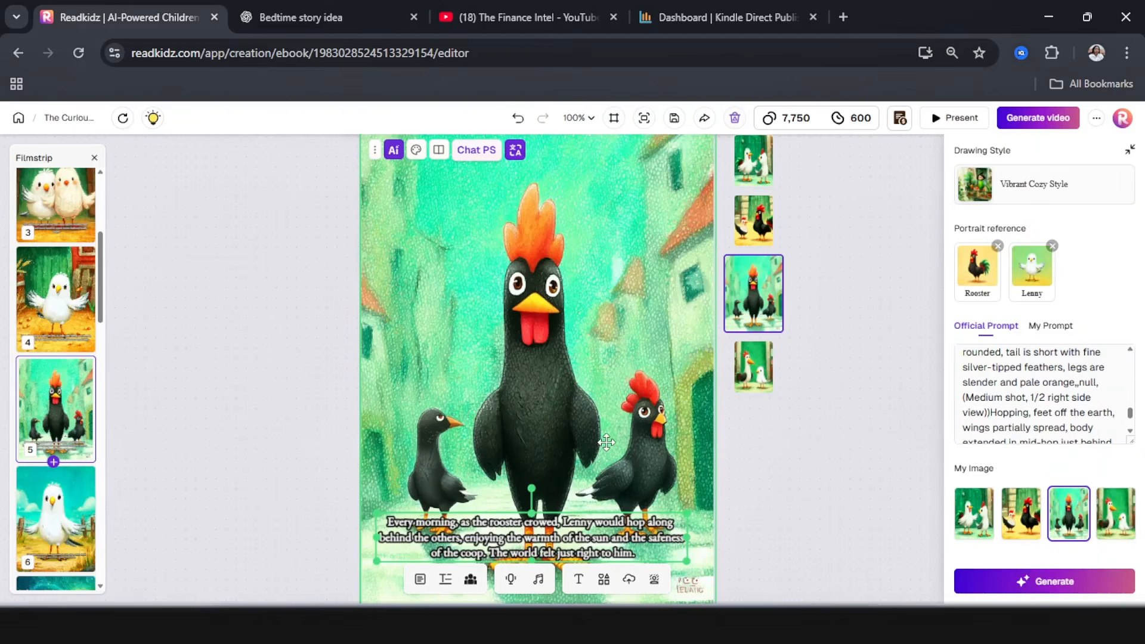
left_click(1079, 581)
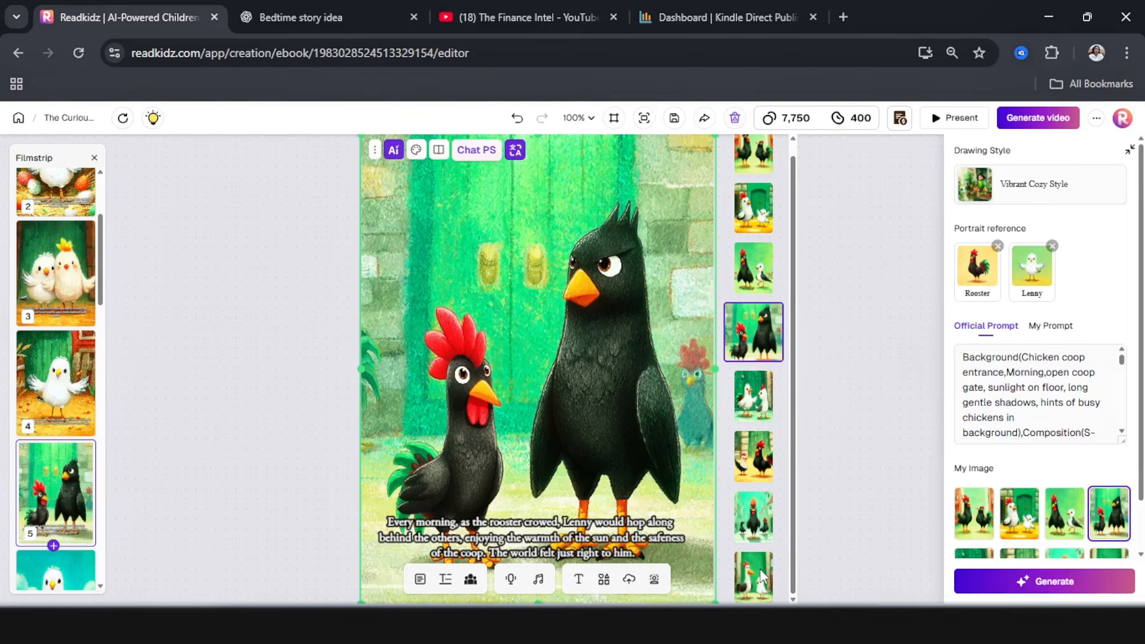
left_click(762, 588)
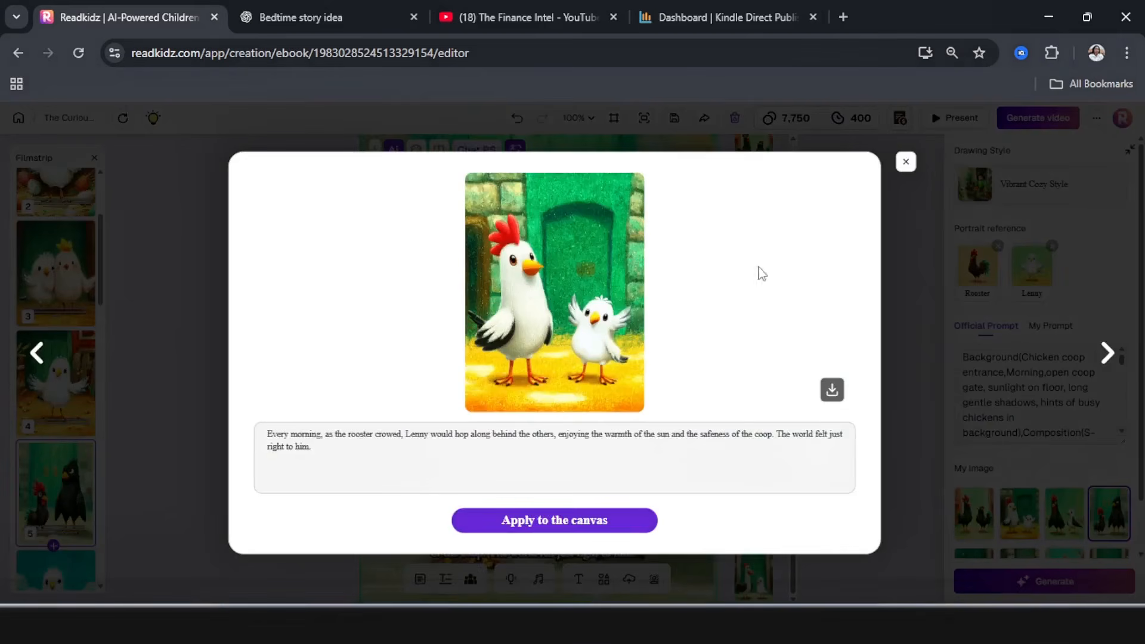
left_click(621, 528)
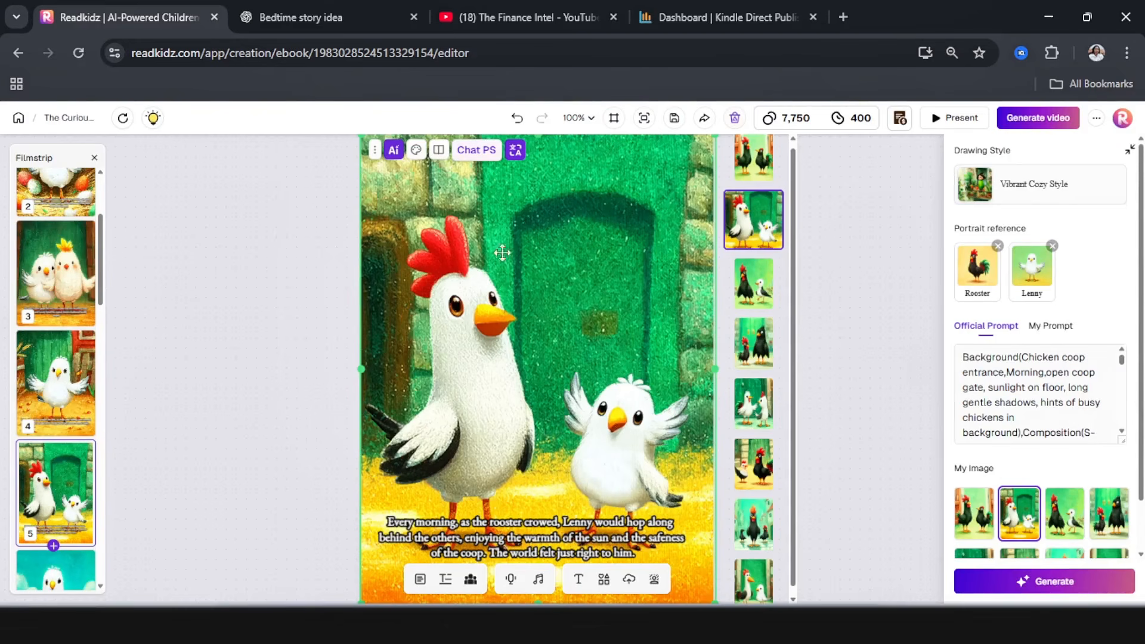
Adjust page 5's illustration by prompt, removing the wings beside the small bird's head and giving the rooster brown wings and black feathers
left_click(473, 154)
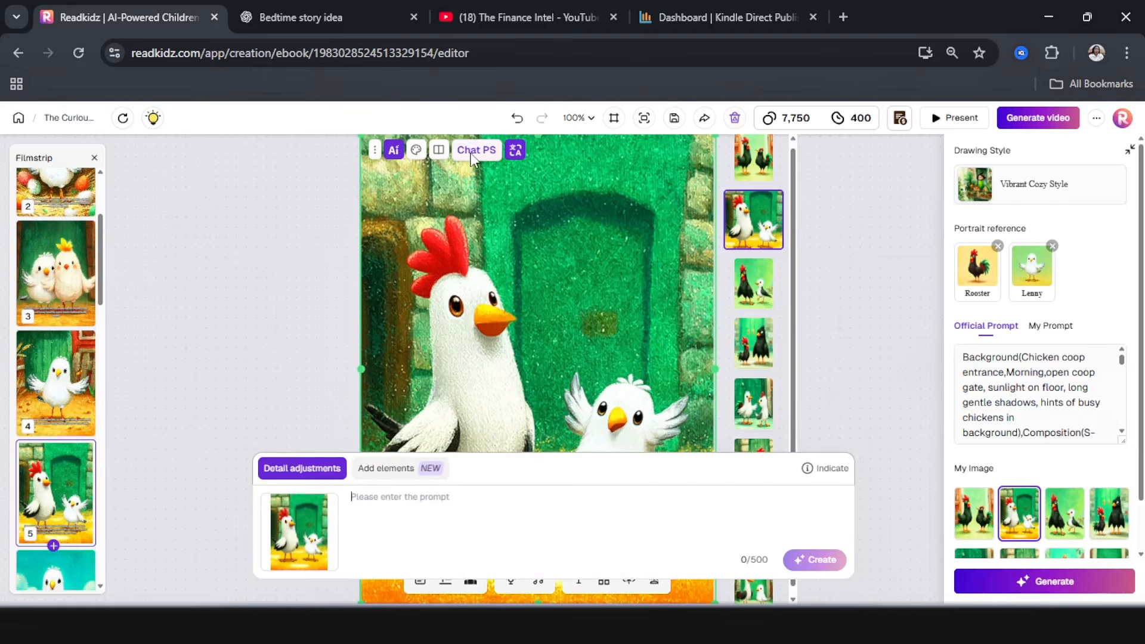
left_click(377, 509)
type("For the small bird, remove the wings wrongly added on either side of its head. For the rooster, the wings should be brown. Feathers should be black")
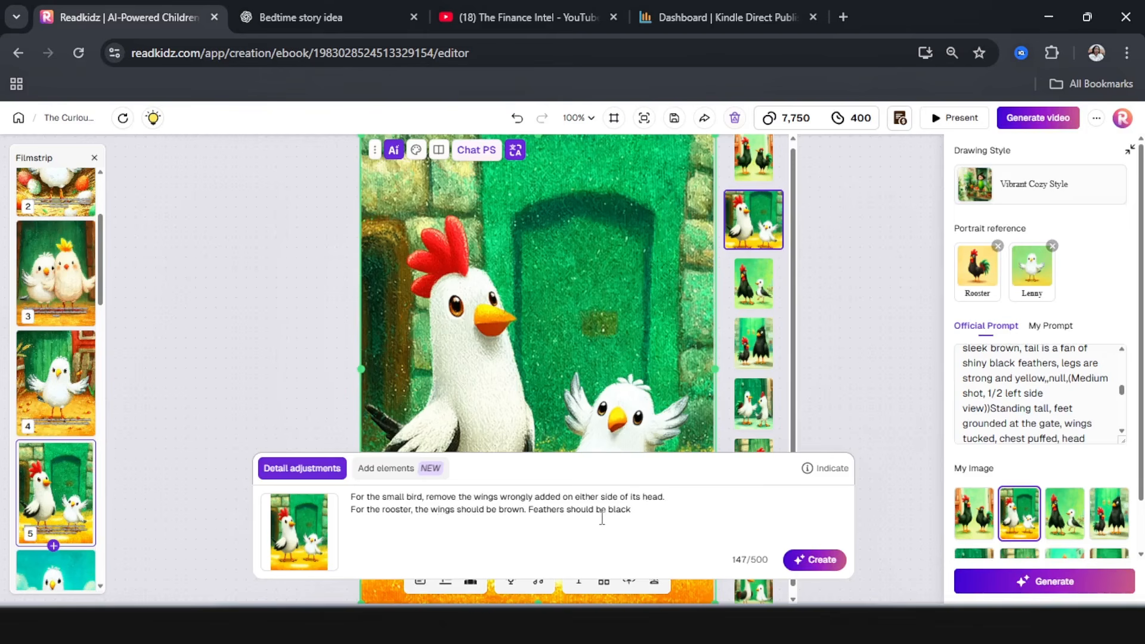
left_click(827, 566)
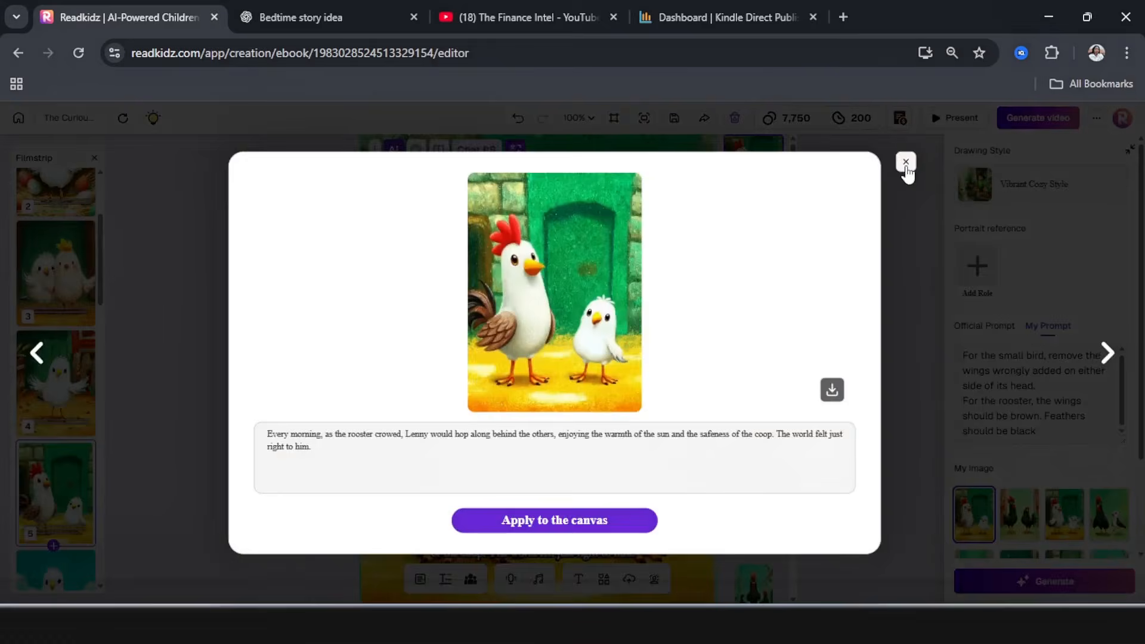
left_click(906, 164)
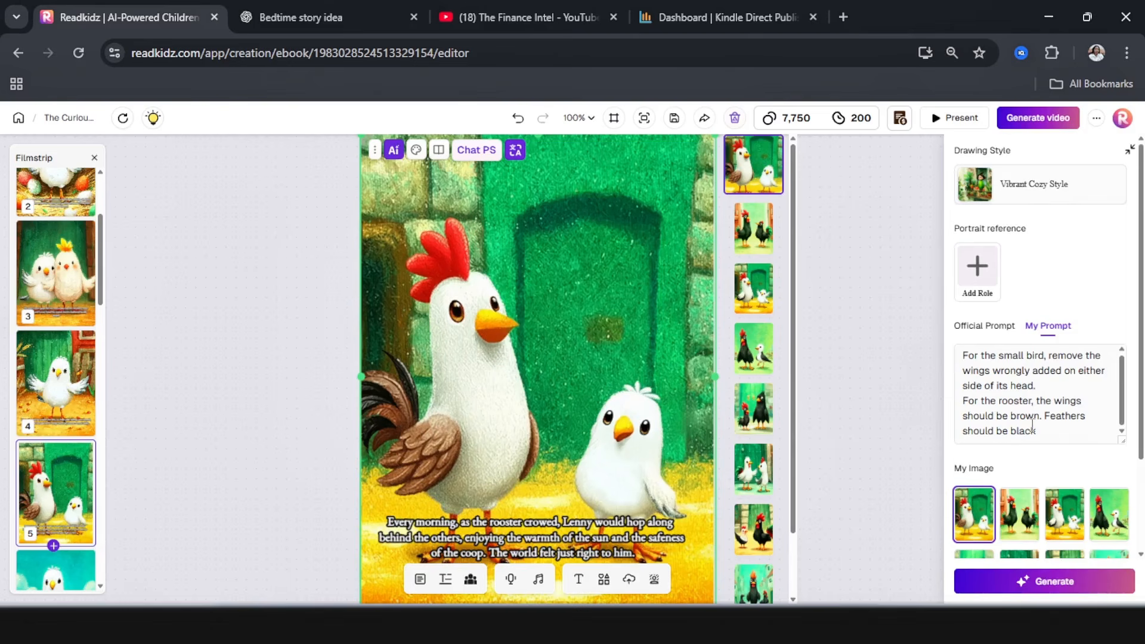
Create another detail adjustment of page 5's illustration with the prompt "The feather of the rooster should be golden brown"
left_click(449, 430)
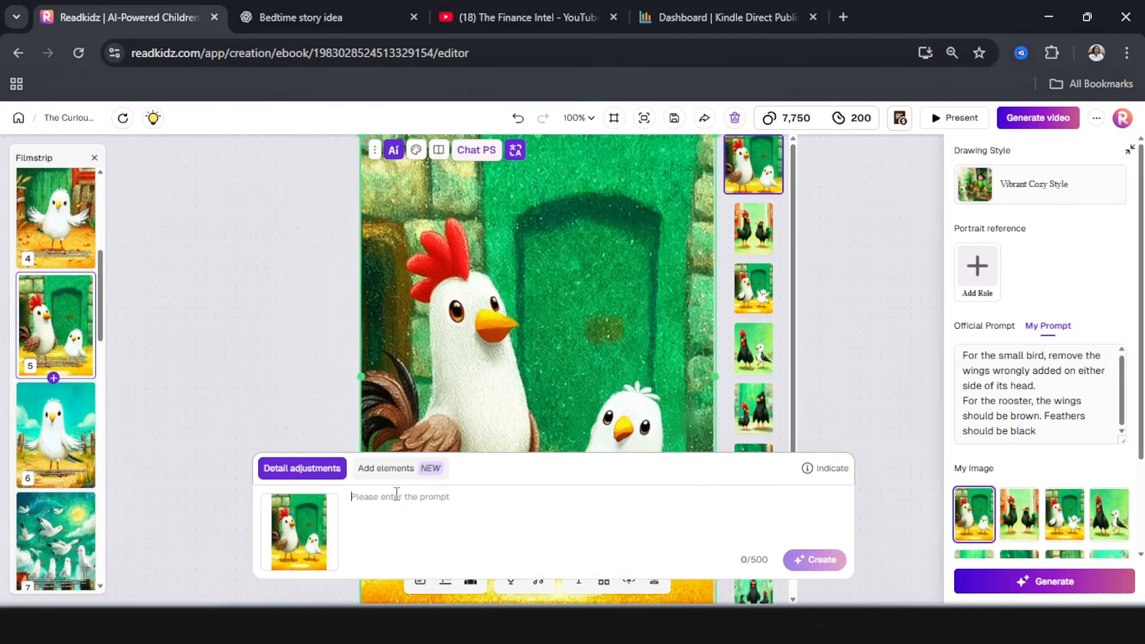
type("The feather of the rooster should be golden brown")
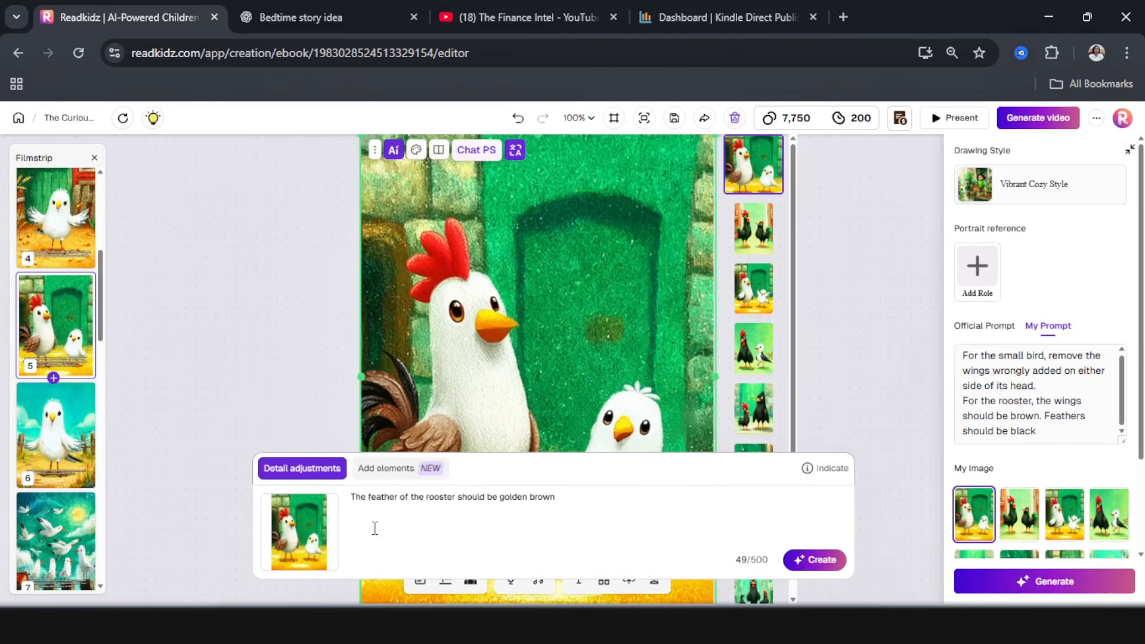
left_click(808, 559)
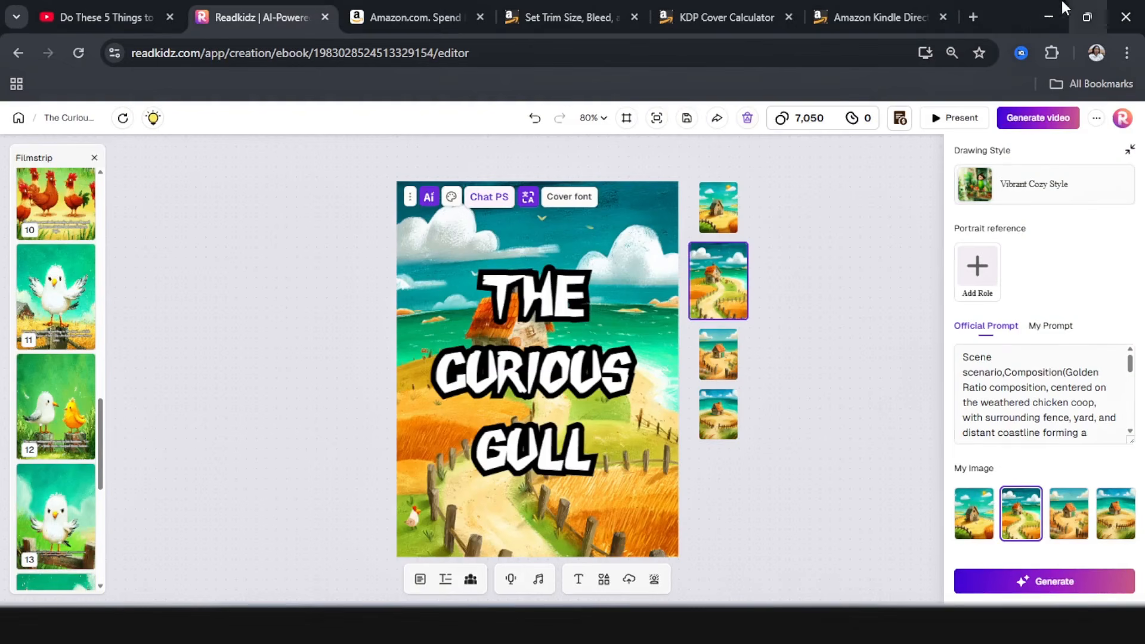
Export the finished Curious Gull book as a PDF
left_click(1096, 118)
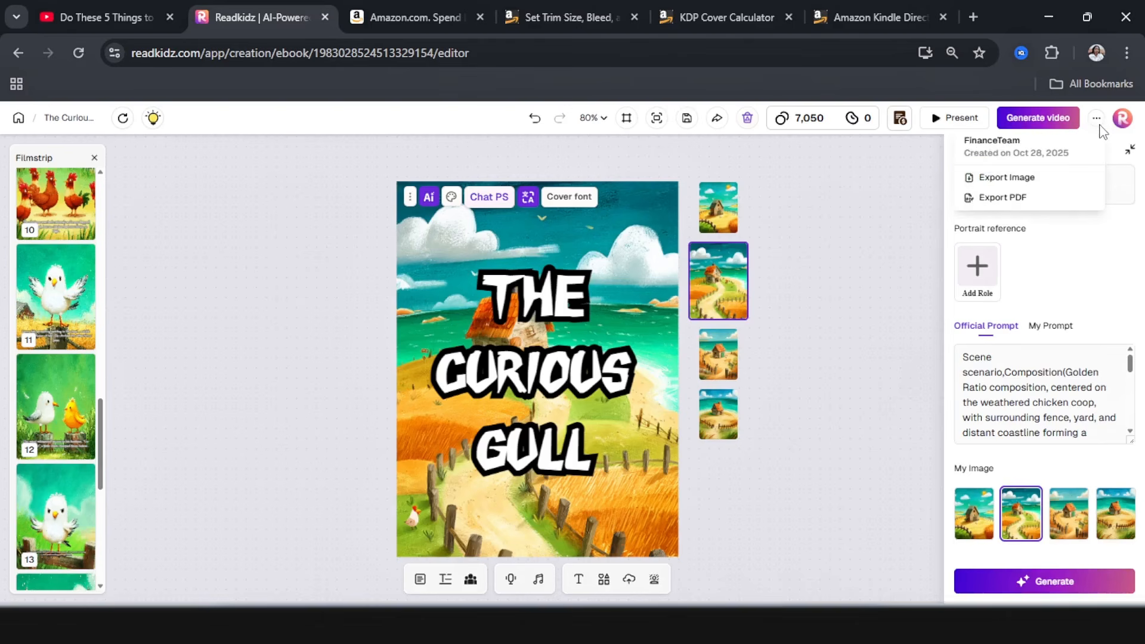
left_click(1003, 198)
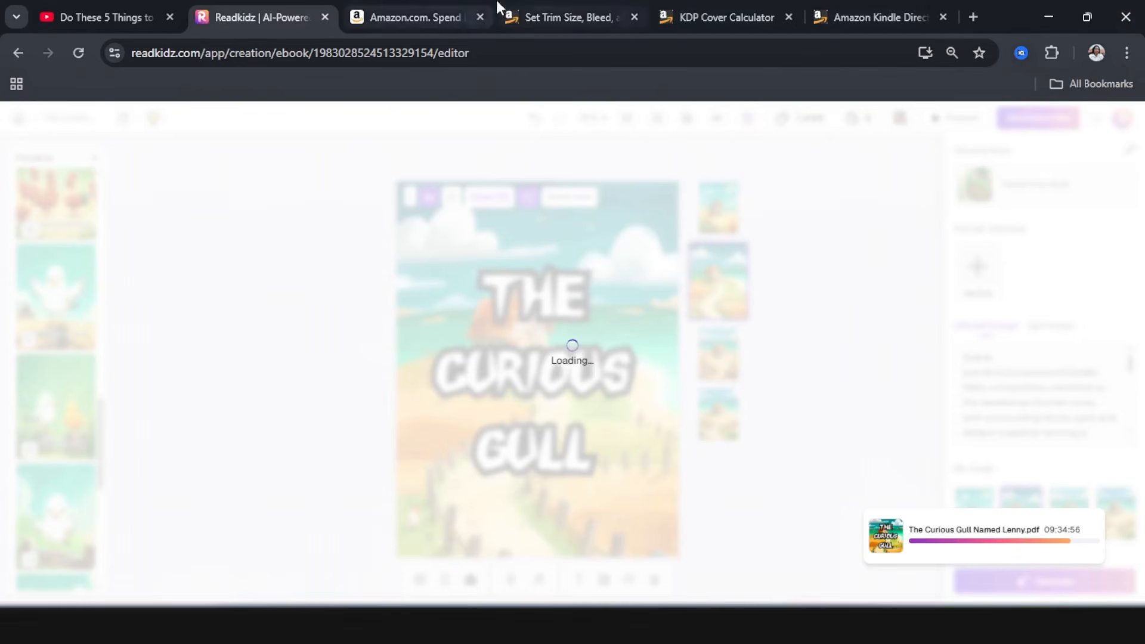
Switch to the KDP help page on trim size, bleed, and margins and expand the kdp.amazon.com trim size specifications
left_click(560, 13)
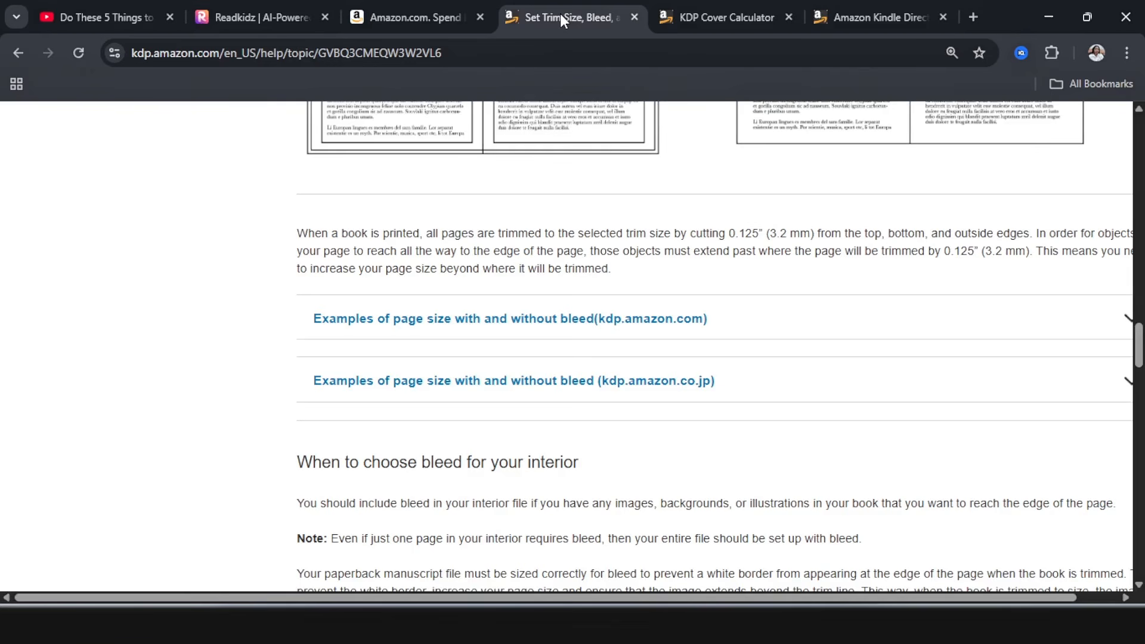
scroll(385, 453, "up", 10)
scroll(387, 428, "up", 10)
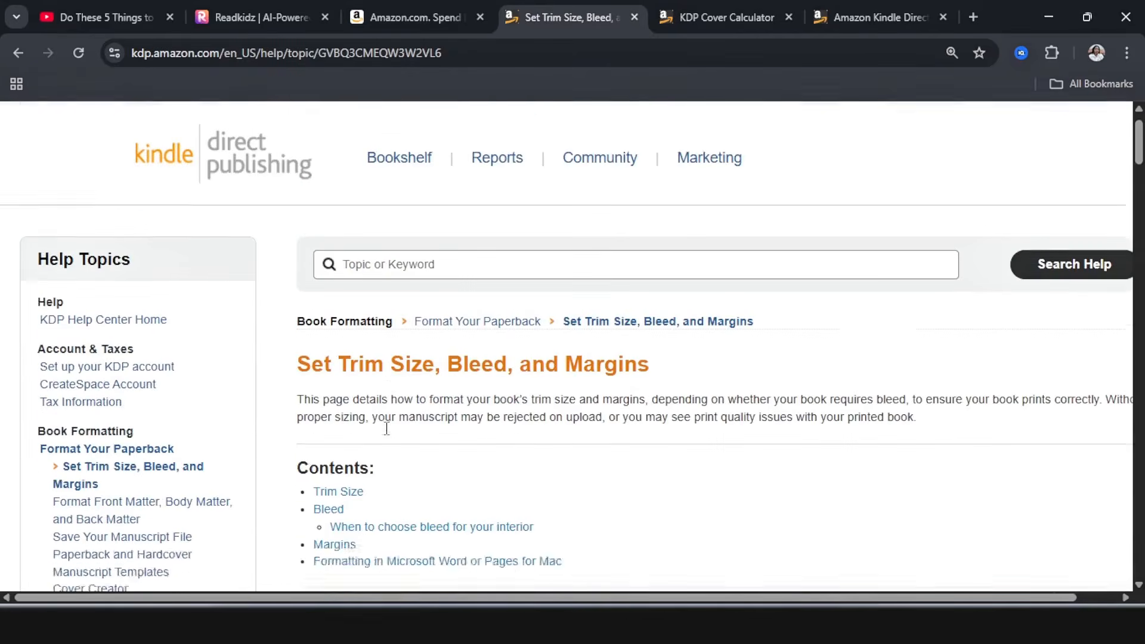
scroll(269, 378, "down", 3)
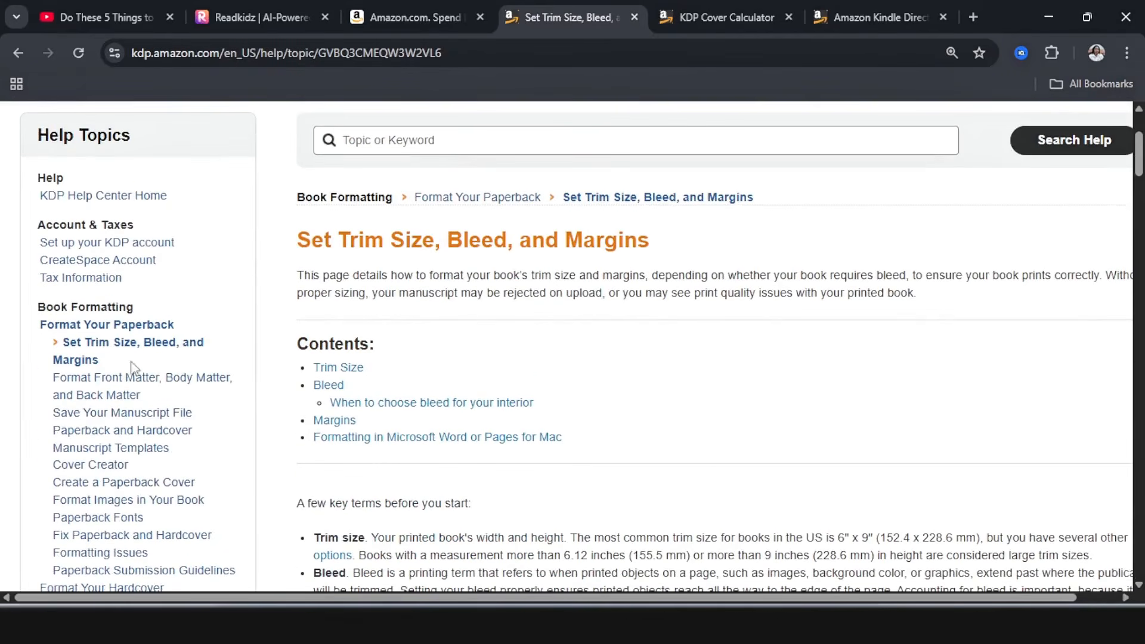
scroll(407, 365, "down", 5)
scroll(408, 365, "down", 4)
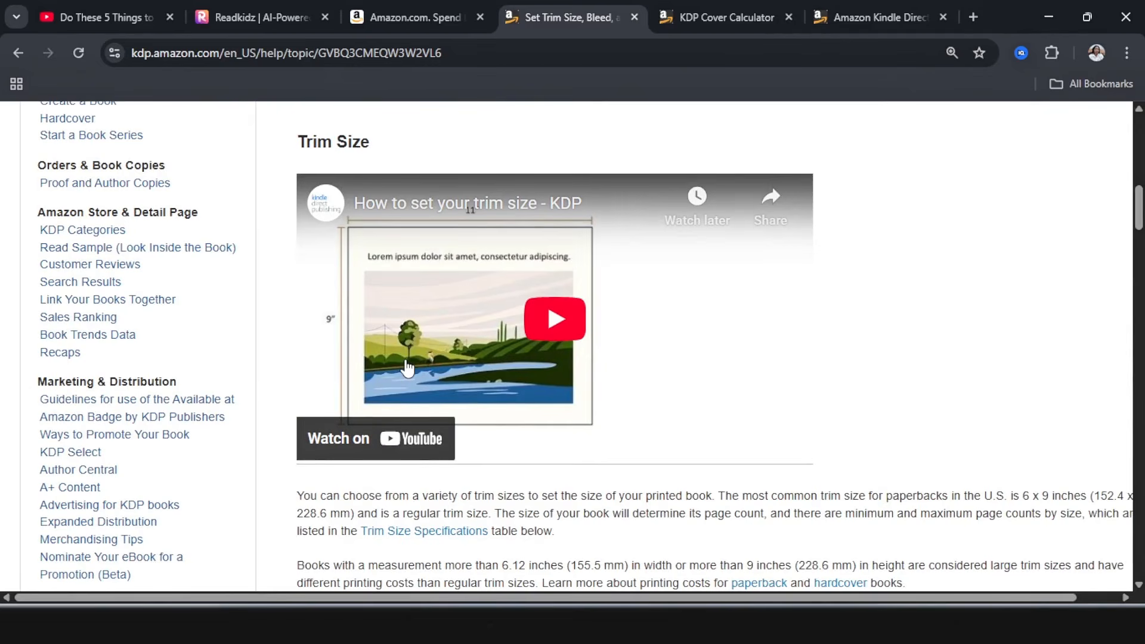
scroll(408, 368, "down", 10)
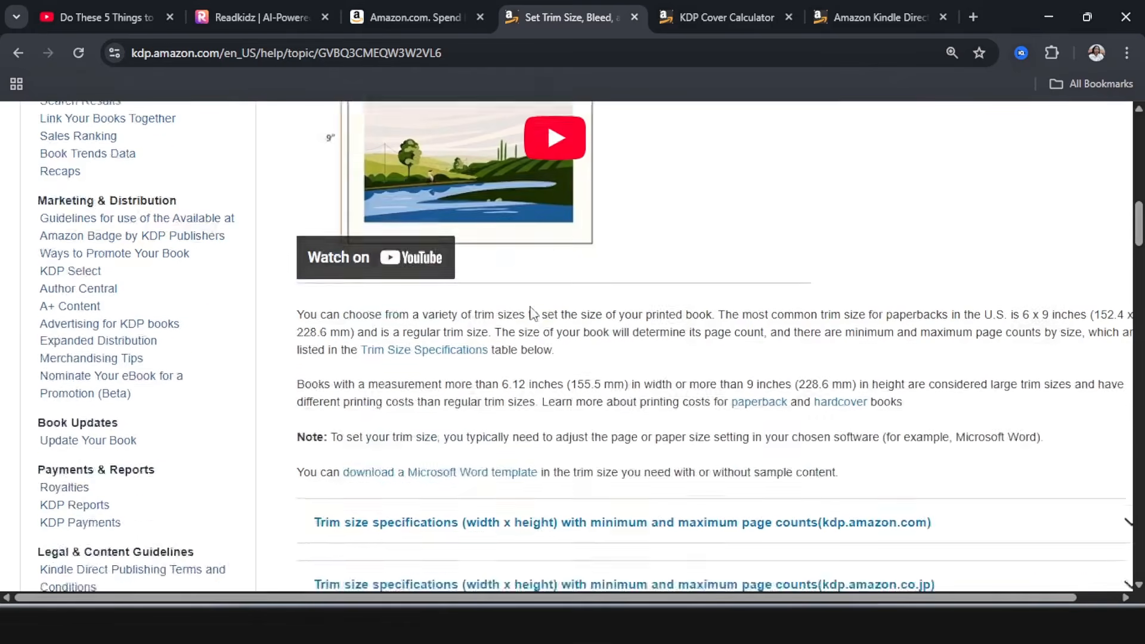
scroll(530, 409, "up", 3)
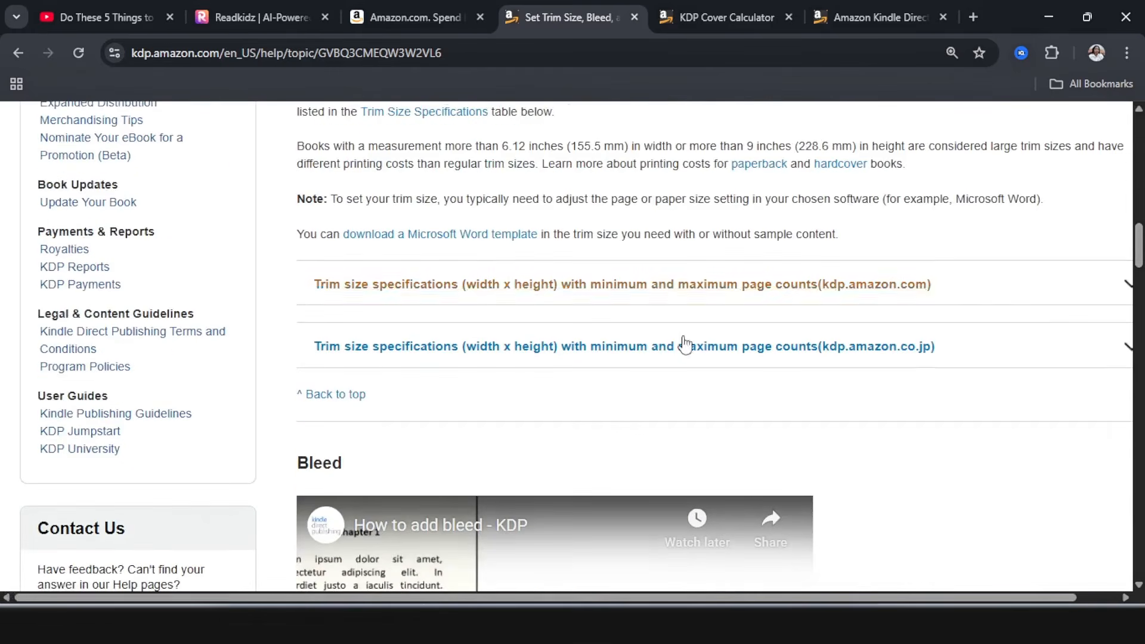
left_click(1008, 288)
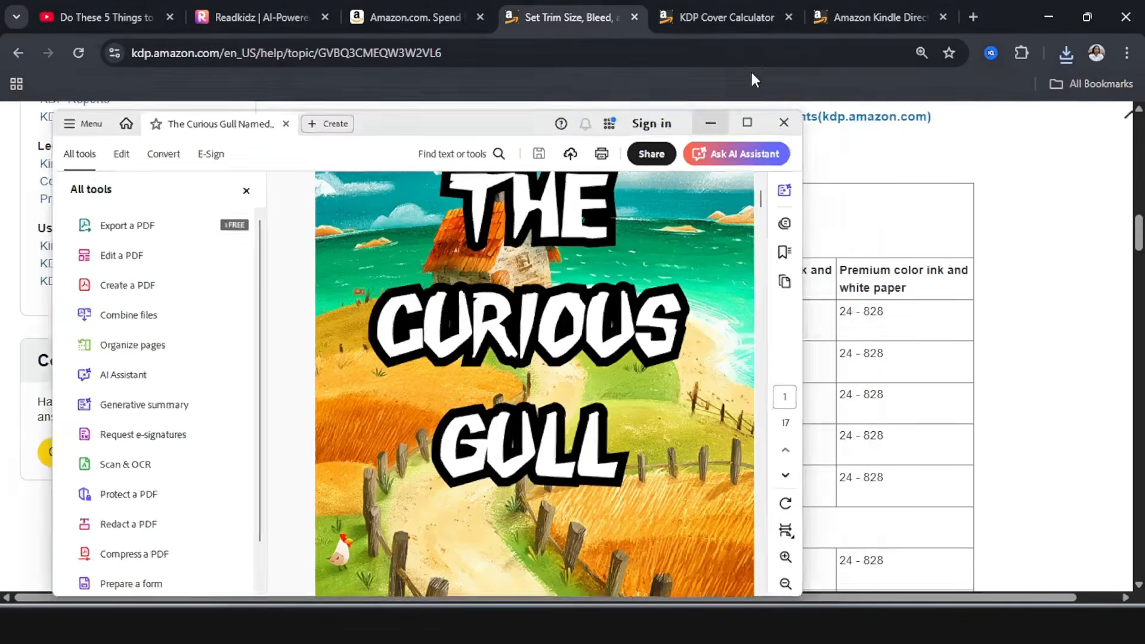
Dismiss the PDF viewer and examine the paperback trim sizes and their page-count ranges for each ink and paper type
left_click(752, 72)
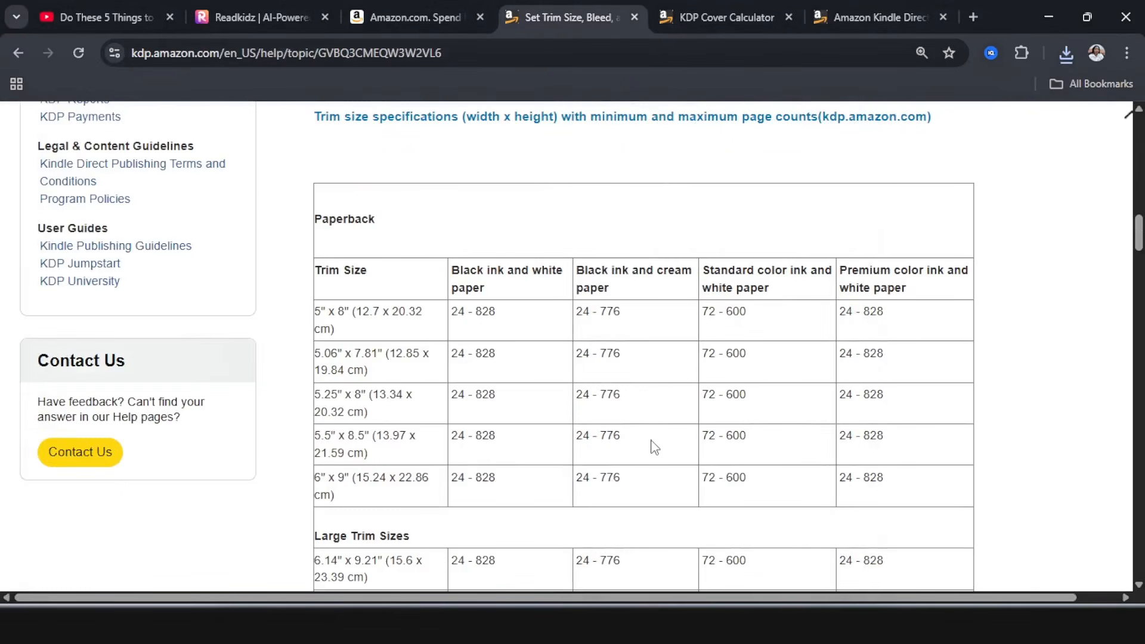
scroll(638, 437, "down", 3)
scroll(473, 417, "down", 3)
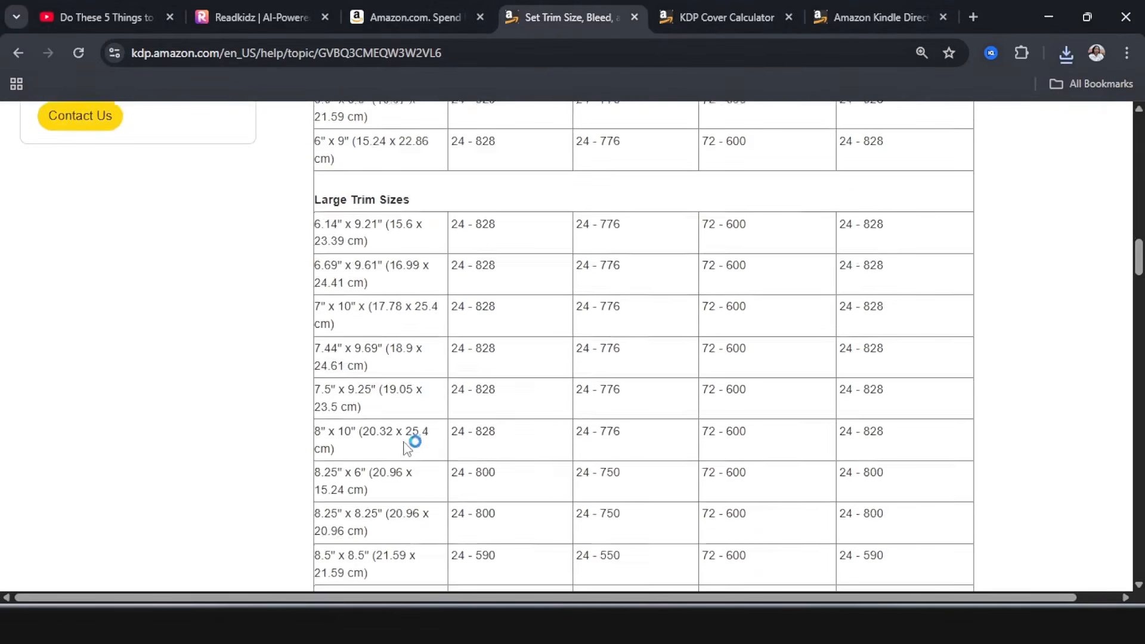
scroll(407, 446, "down", 3)
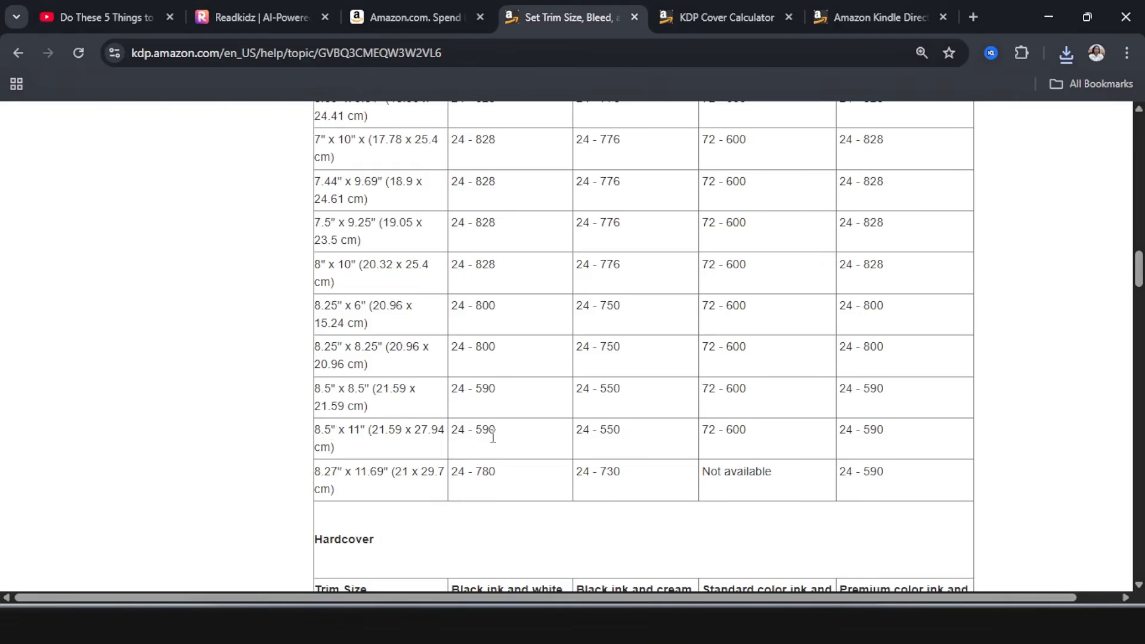
scroll(498, 432, "up", 15)
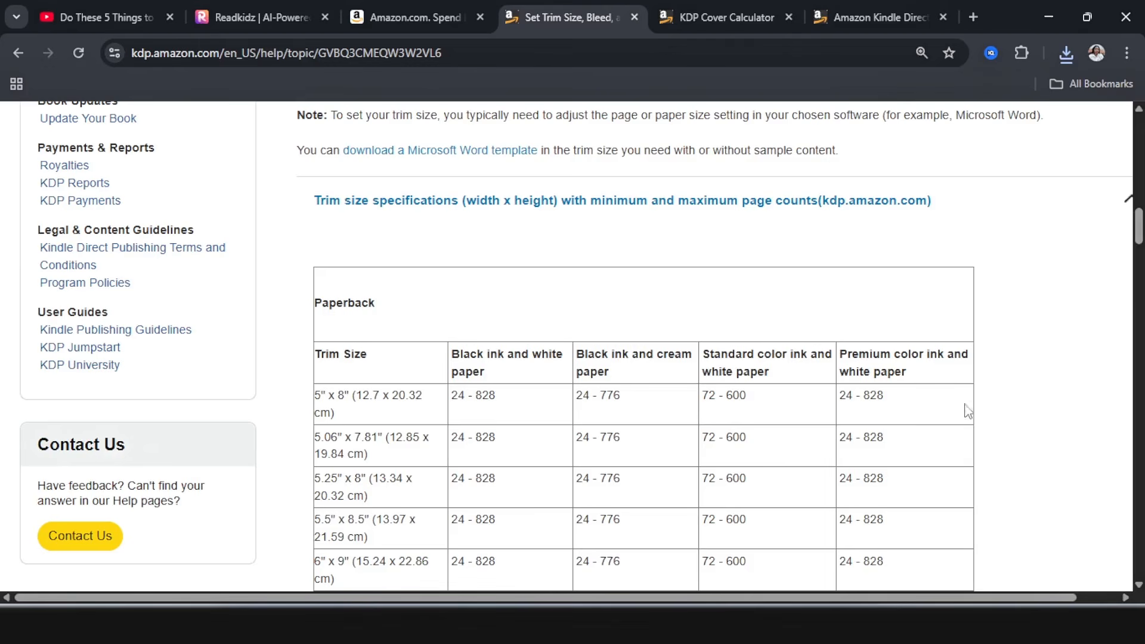
scroll(902, 406, "down", 3)
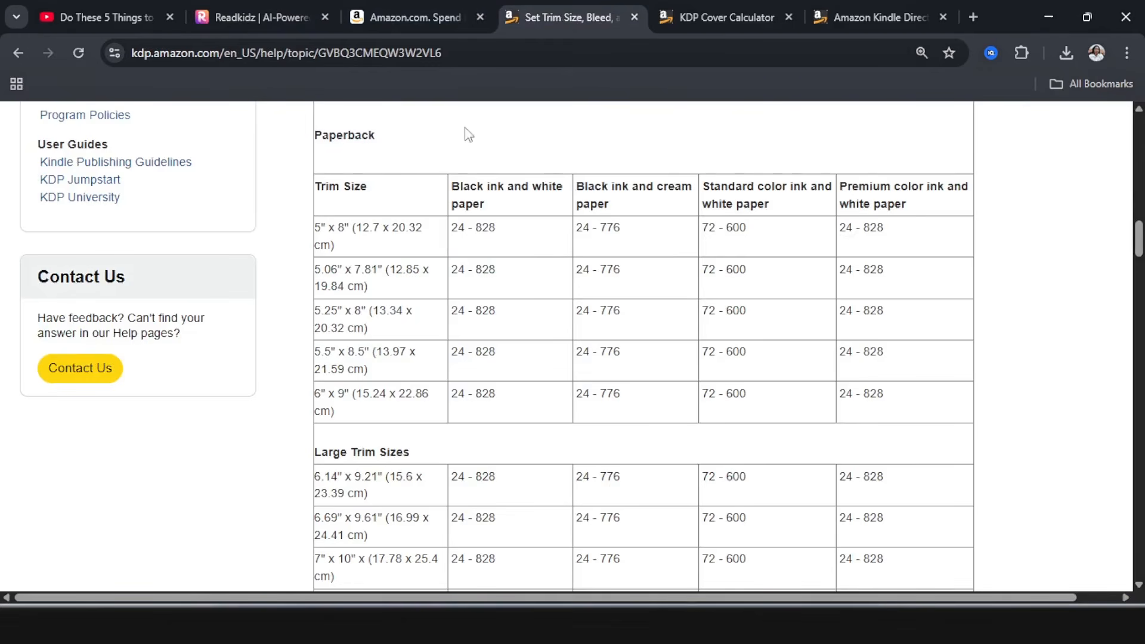
Expand the kdp.amazon.com examples of page size with and without bleed and examine the with-bleed size for 8.5" x 11"
scroll(513, 316, "down", 20)
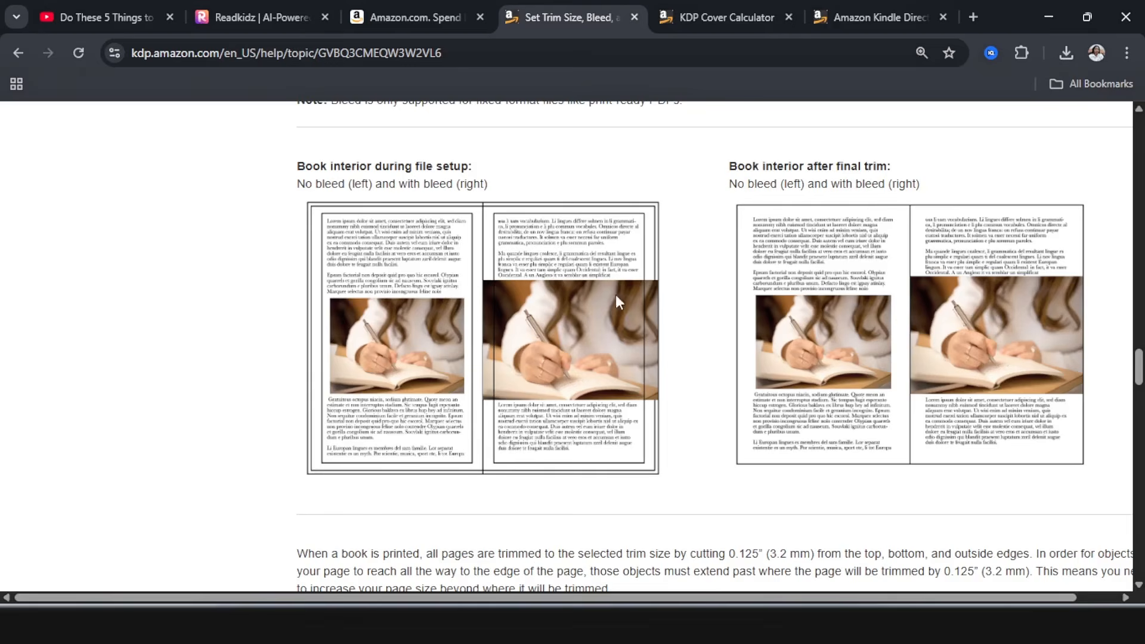
scroll(598, 296, "down", 8)
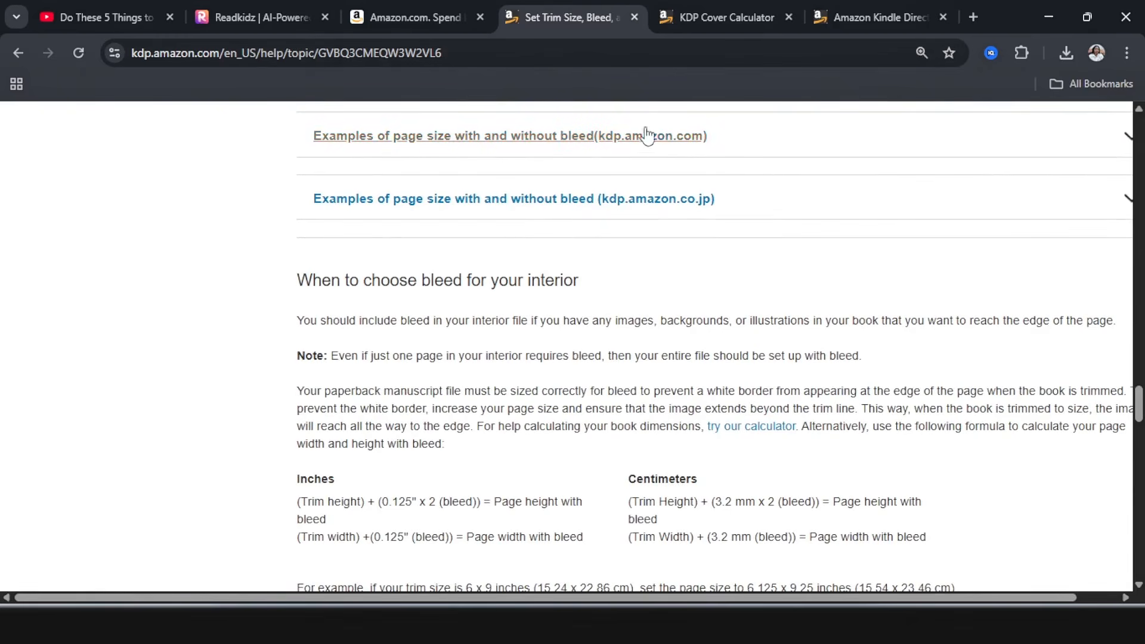
left_click(681, 142)
scroll(608, 247, "down", 1)
scroll(602, 253, "down", 3)
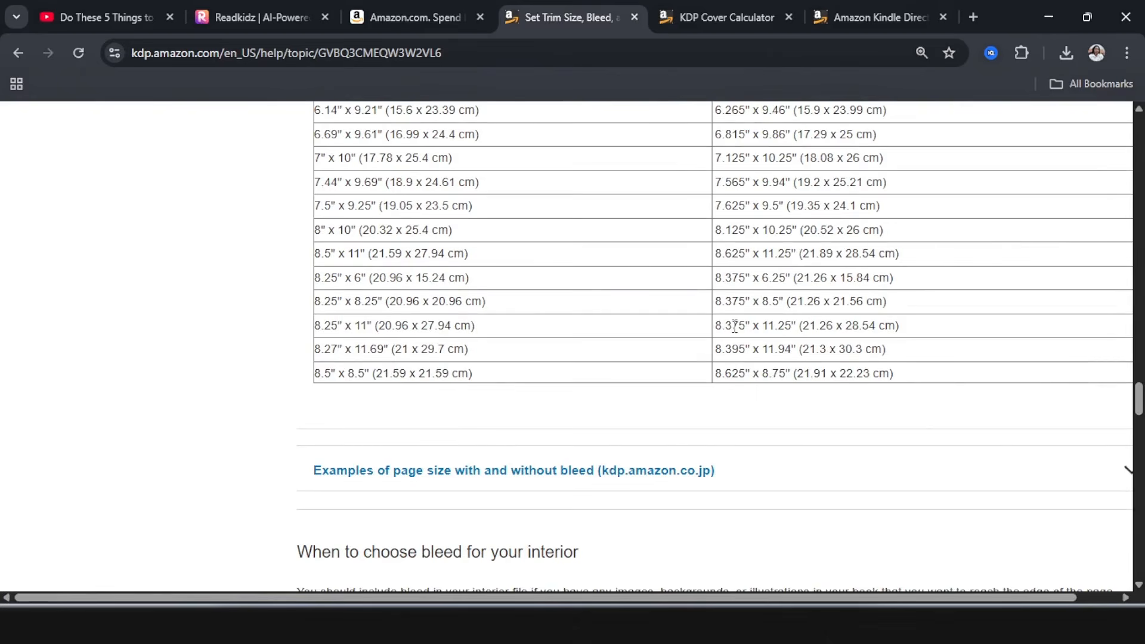
scroll(330, 294, "up", 1)
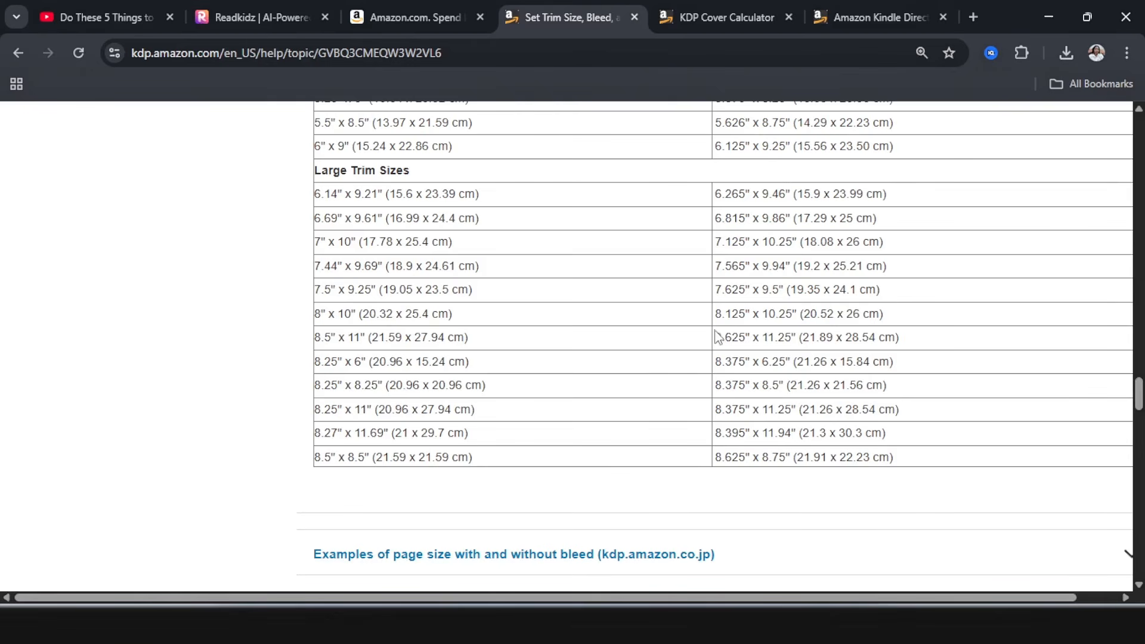
left_click_drag(717, 339, 745, 341)
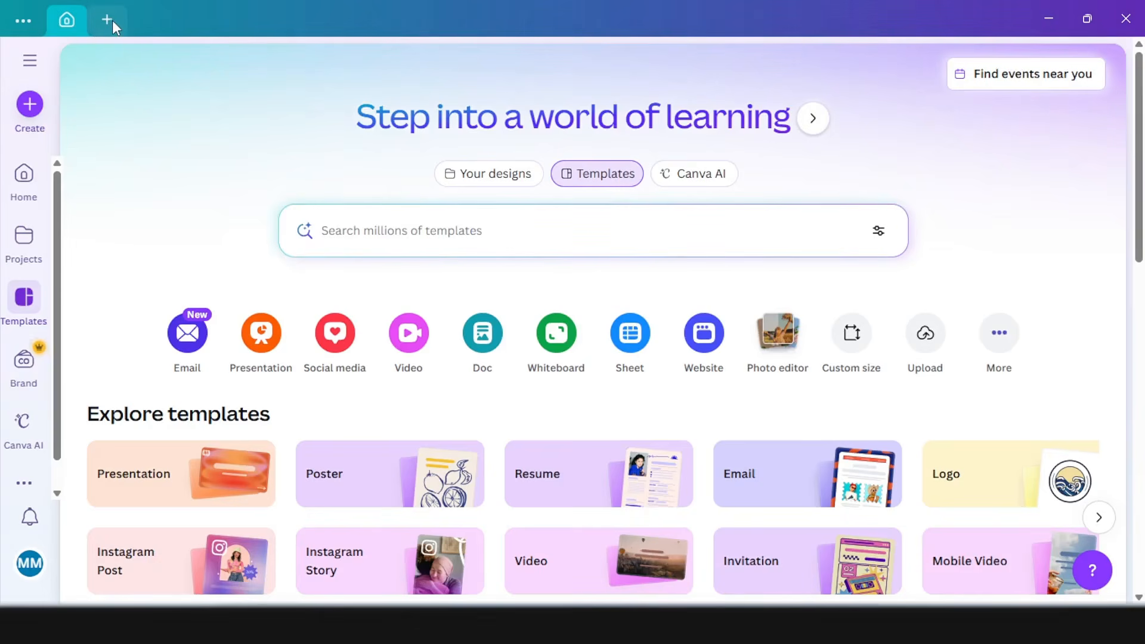
Switch to Canva and create a new custom-size design 8.625 in wide and 11.25 in high
left_click(110, 22)
left_click(157, 99)
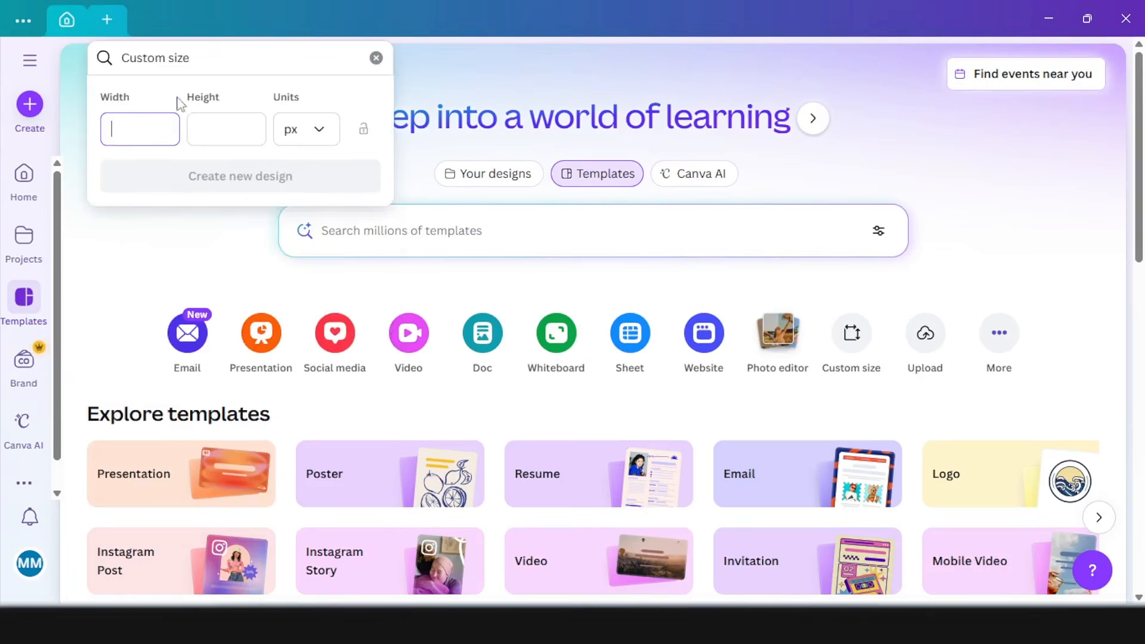
left_click(314, 130)
left_click(330, 222)
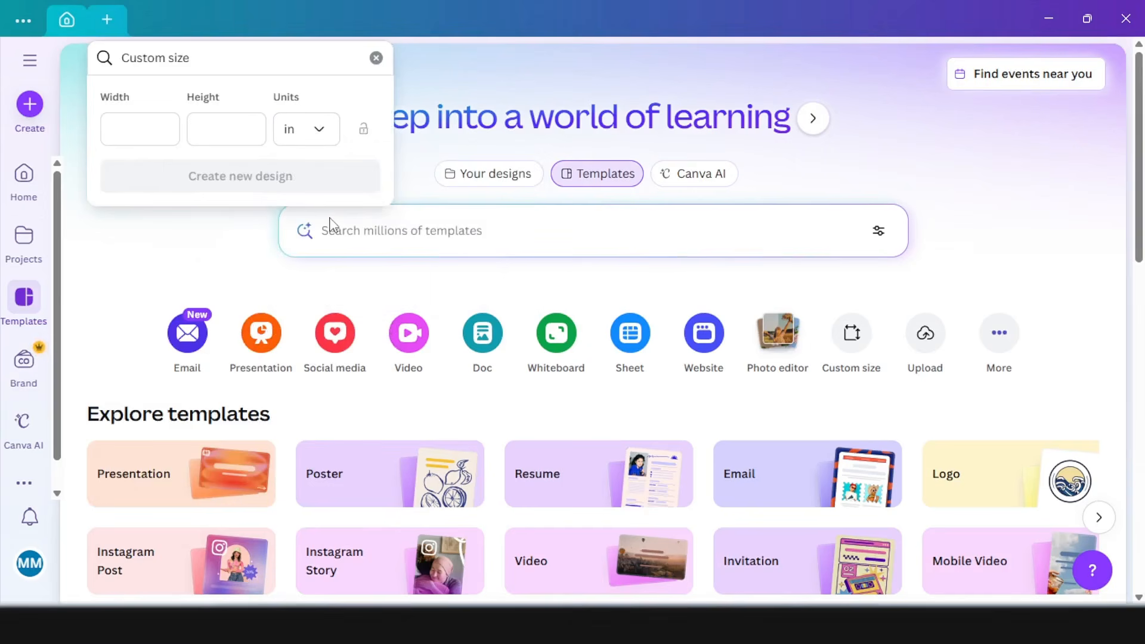
left_click(151, 125)
type("8.625")
left_click(230, 136)
type("1")
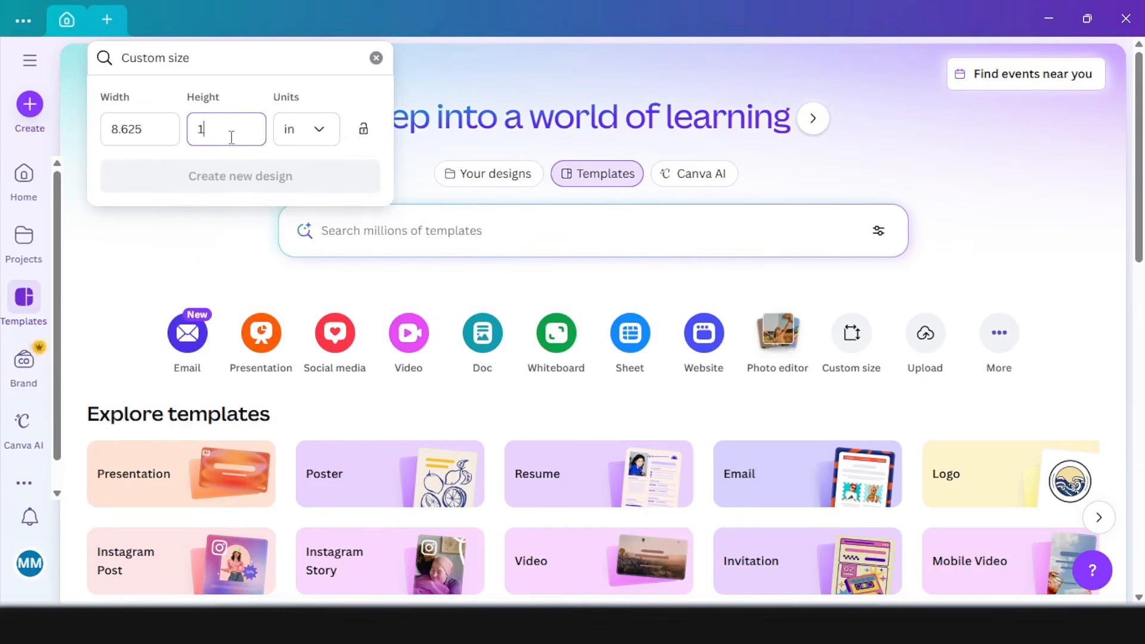
type("1.25")
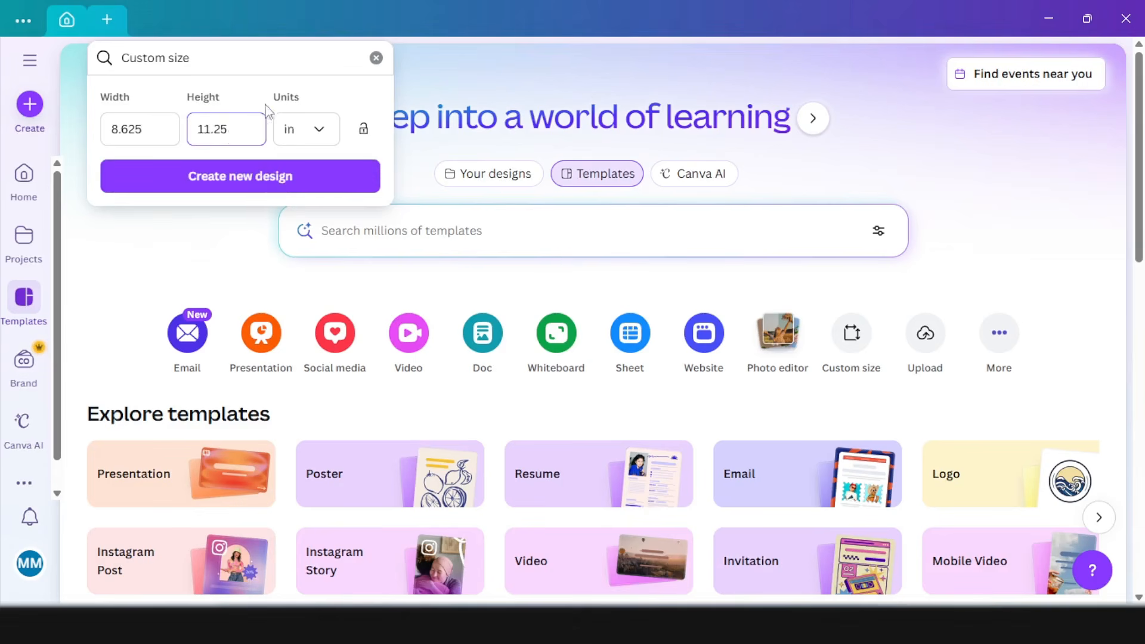
left_click(263, 185)
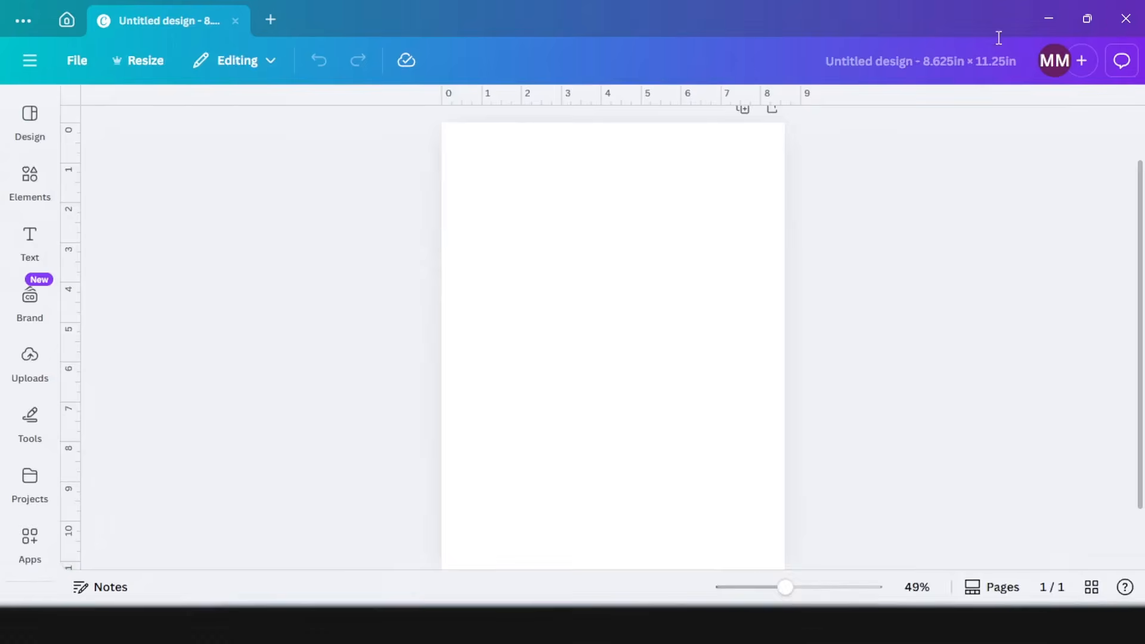
Return to the KDP help page and examine the minimum inside and outside margins for 24 to 150 pages
left_click(1050, 18)
scroll(621, 354, "down", 20)
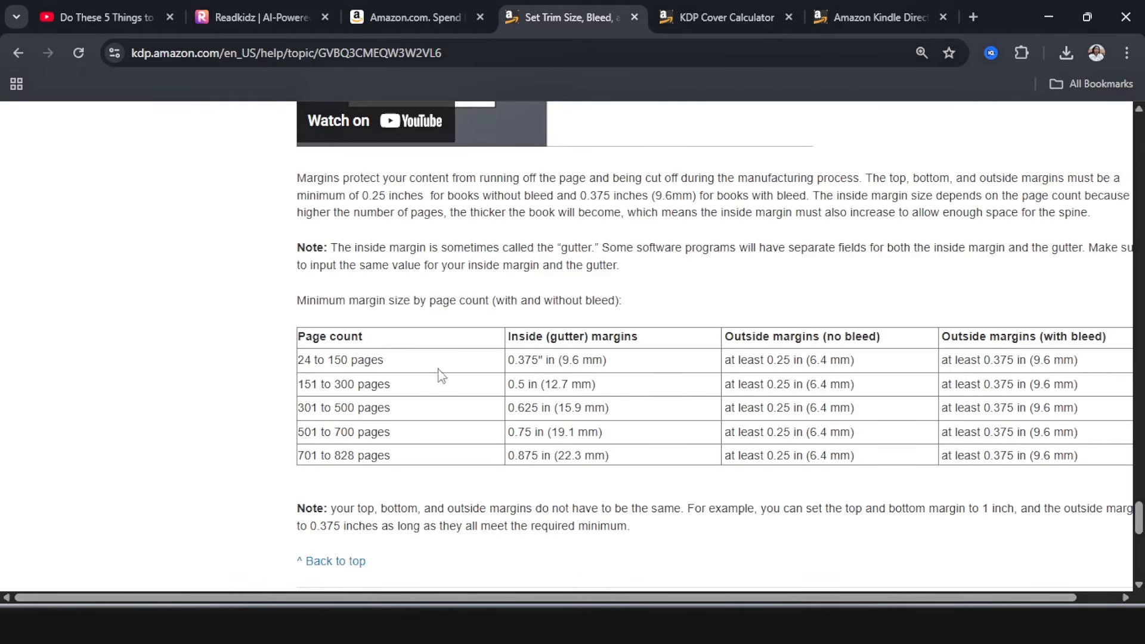
left_click_drag(539, 363, 512, 365)
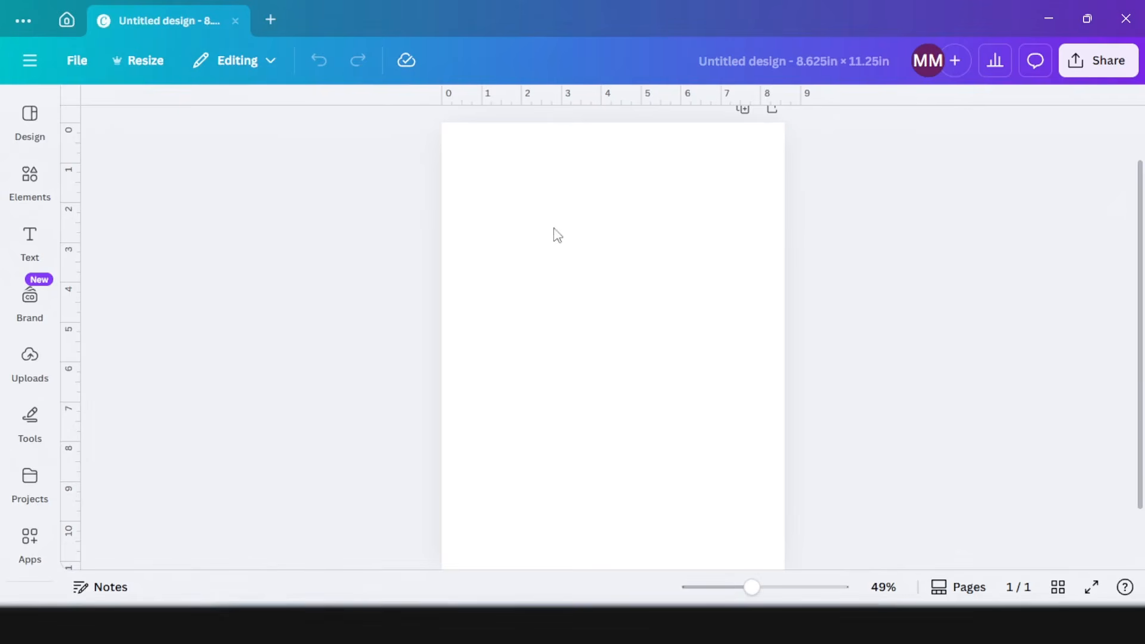
In the Canva design, place a horizontal guide 0.38 in below the page's top edge and a vertical guide about 0.38 in from its left edge
key("ctrl+plus")
key("ctrl+plus")
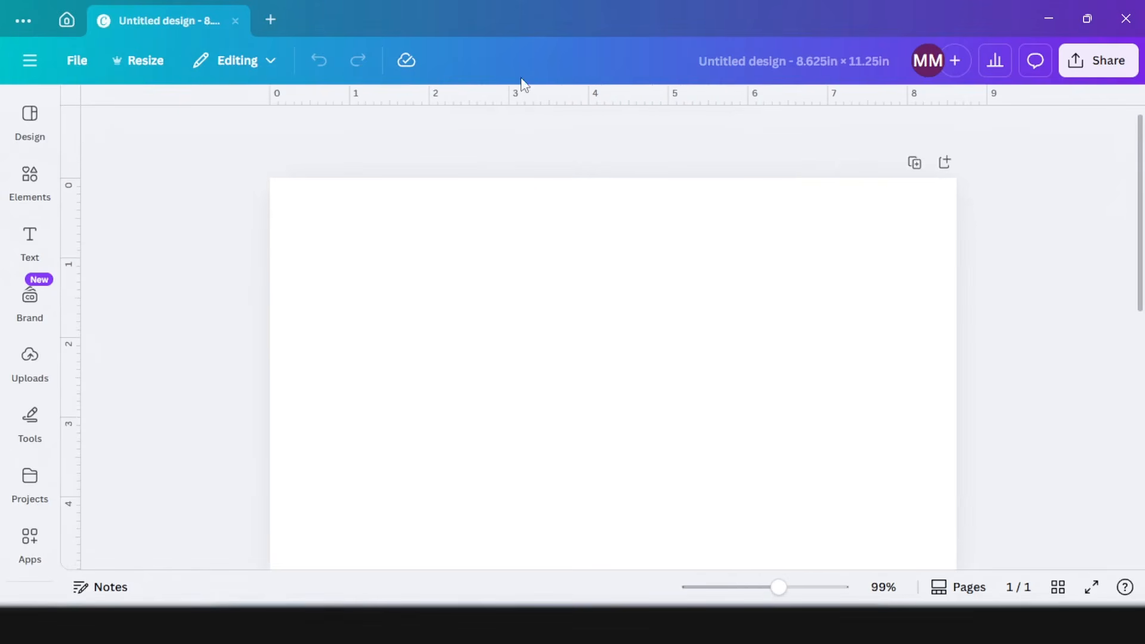
mouse_move(527, 95)
left_mouse_down()
mouse_move(527, 128)
mouse_move(536, 99)
left_mouse_up()
left_click(76, 60)
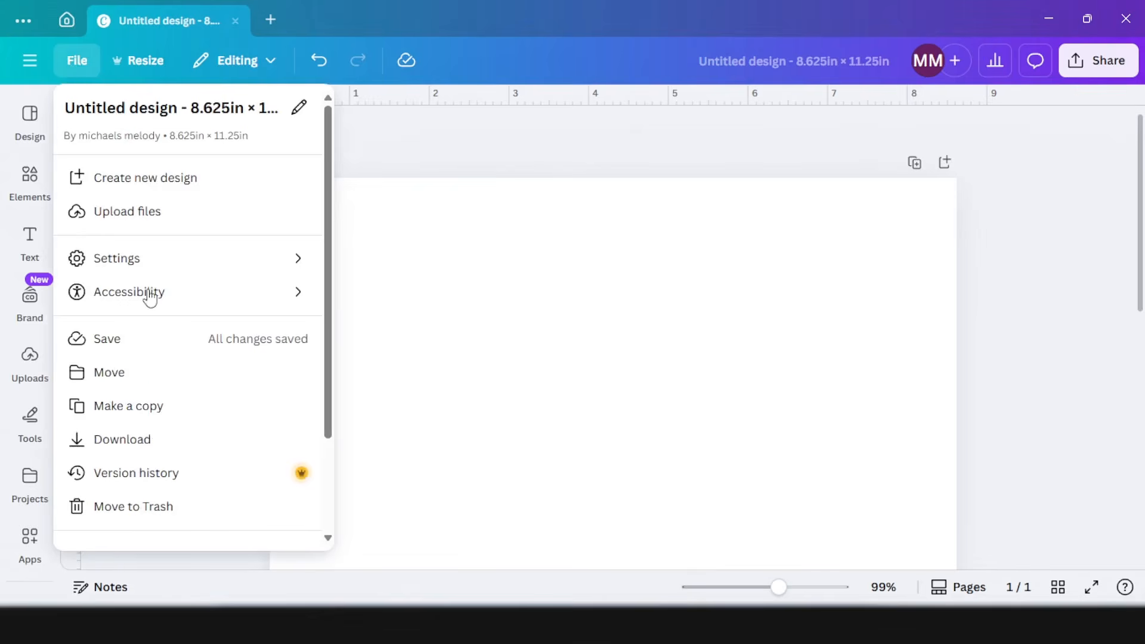
mouse_move(164, 267)
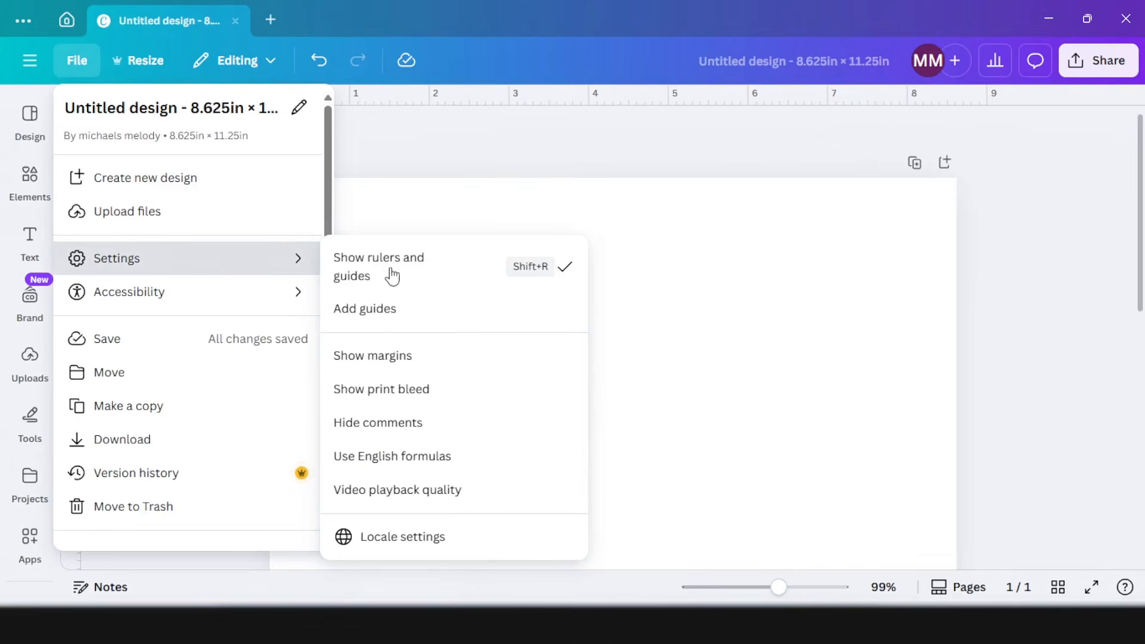
left_click(488, 125)
scroll(492, 202, "up", 2)
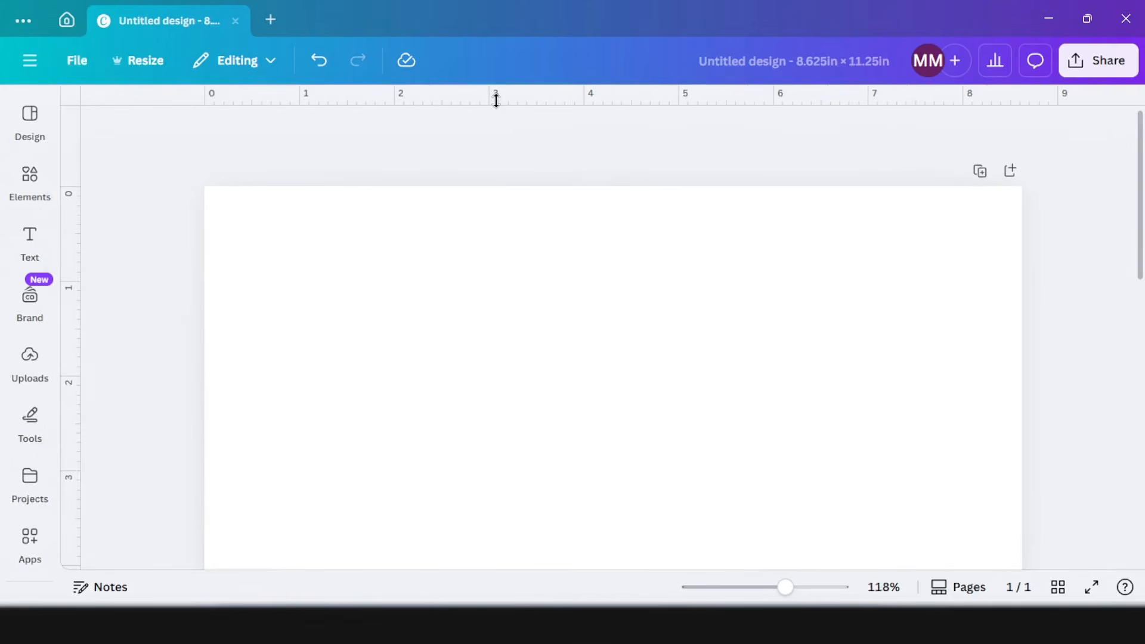
left_click_drag(496, 100, 504, 223)
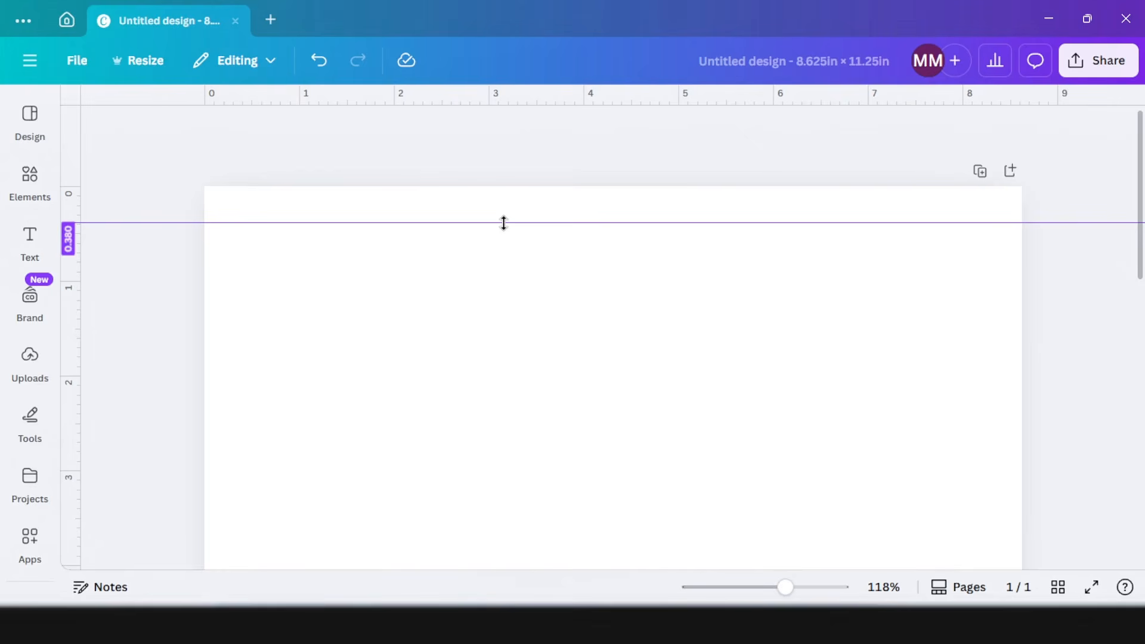
left_click_drag(504, 224, 504, 223)
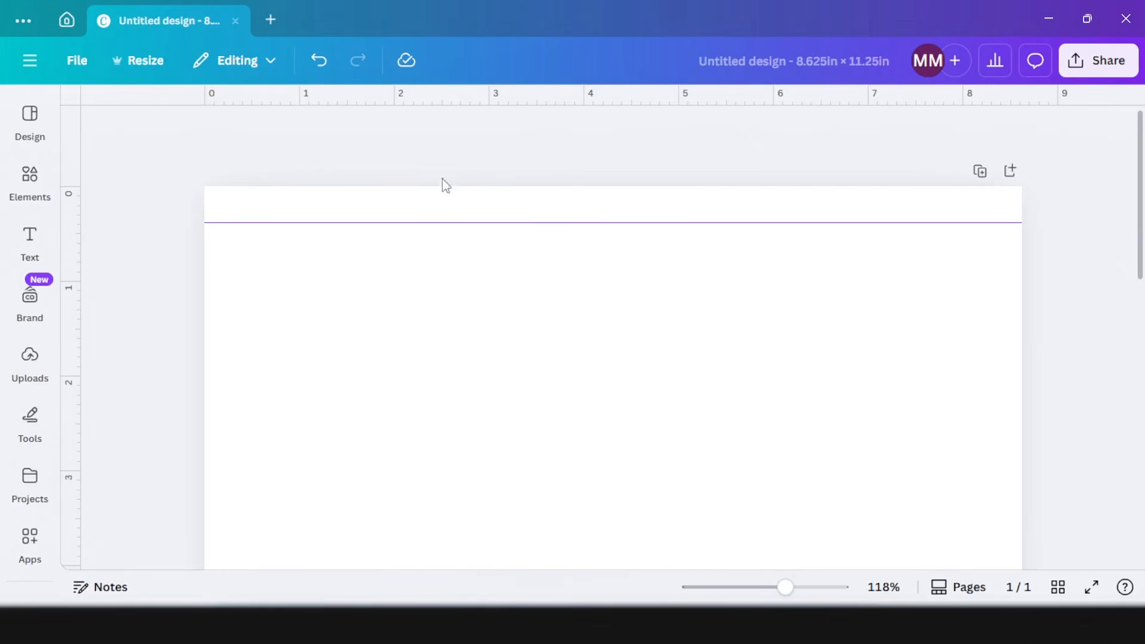
left_click_drag(71, 325, 240, 345)
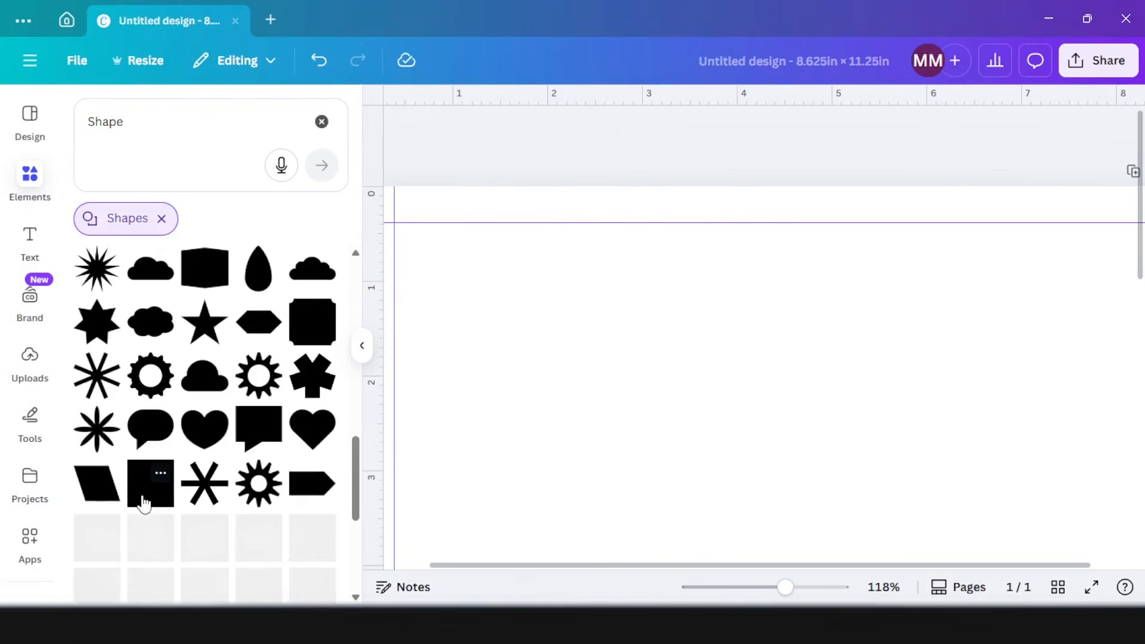
Insert a square in the page's top-left corner and shrink it until its width matches the left margin
left_click(143, 500)
left_click(362, 346)
scroll(477, 375, "up", 4)
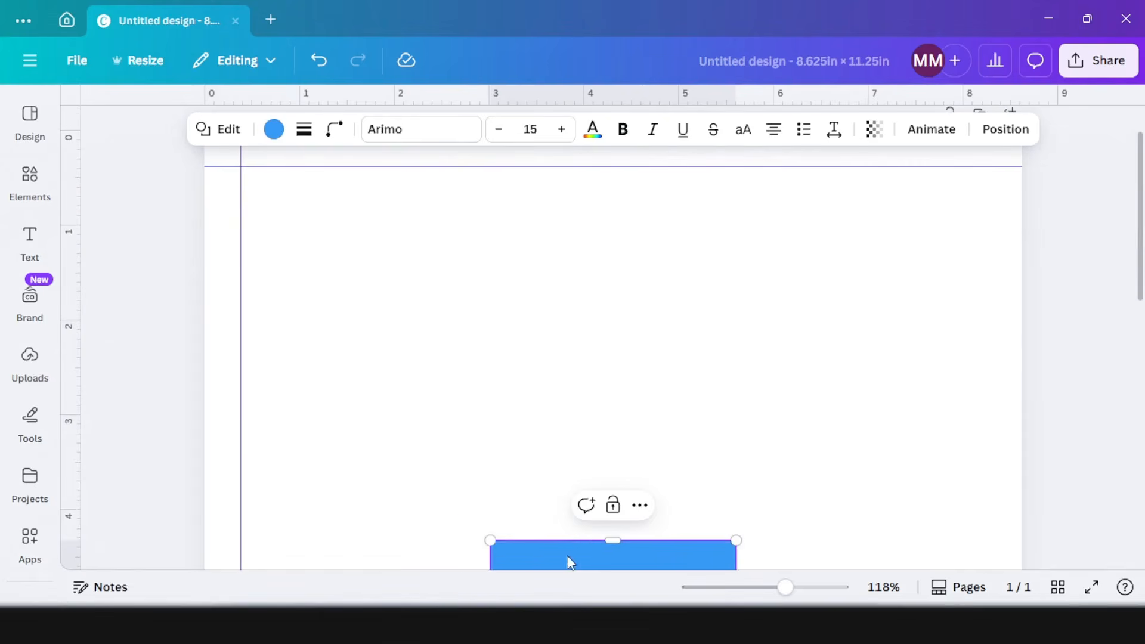
left_click_drag(568, 562, 311, 174)
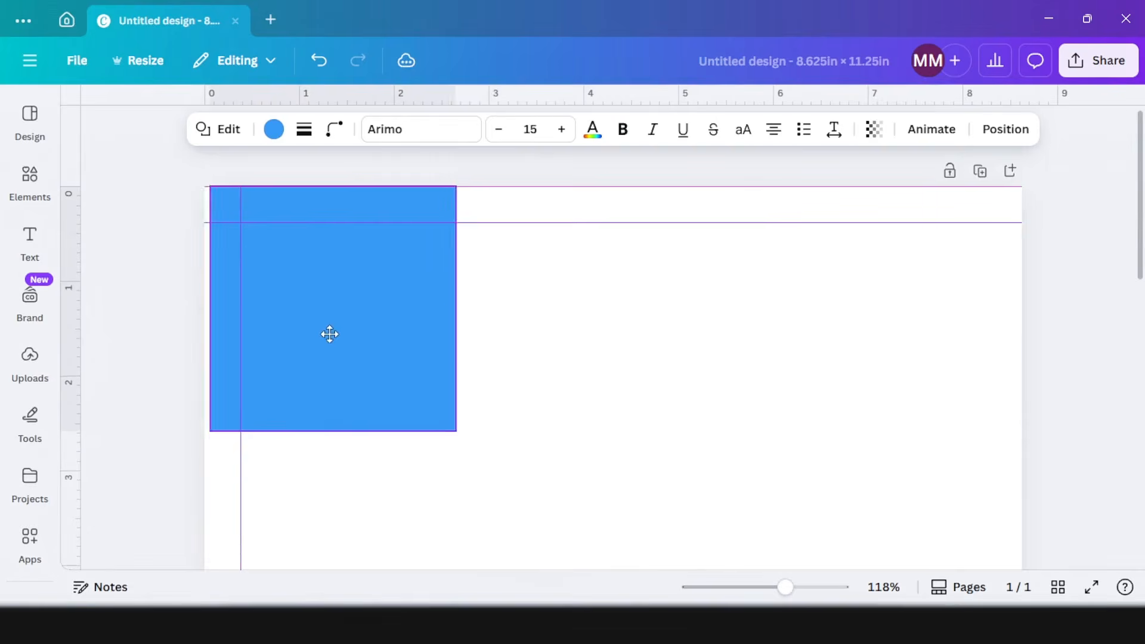
left_click_drag(329, 335, 324, 334)
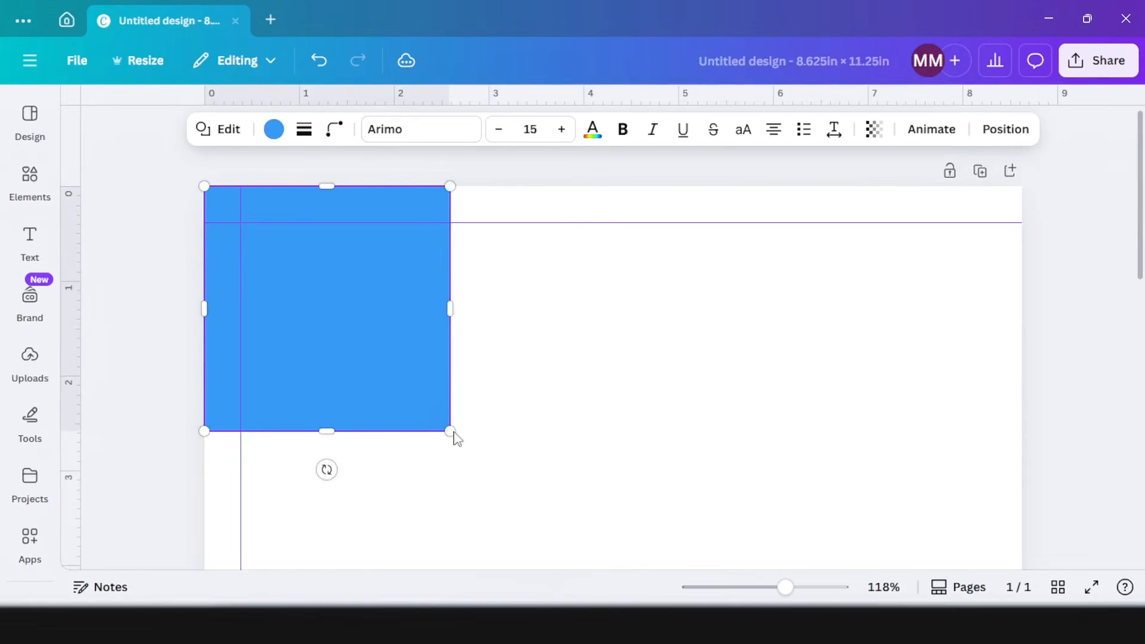
left_click_drag(451, 431, 241, 227)
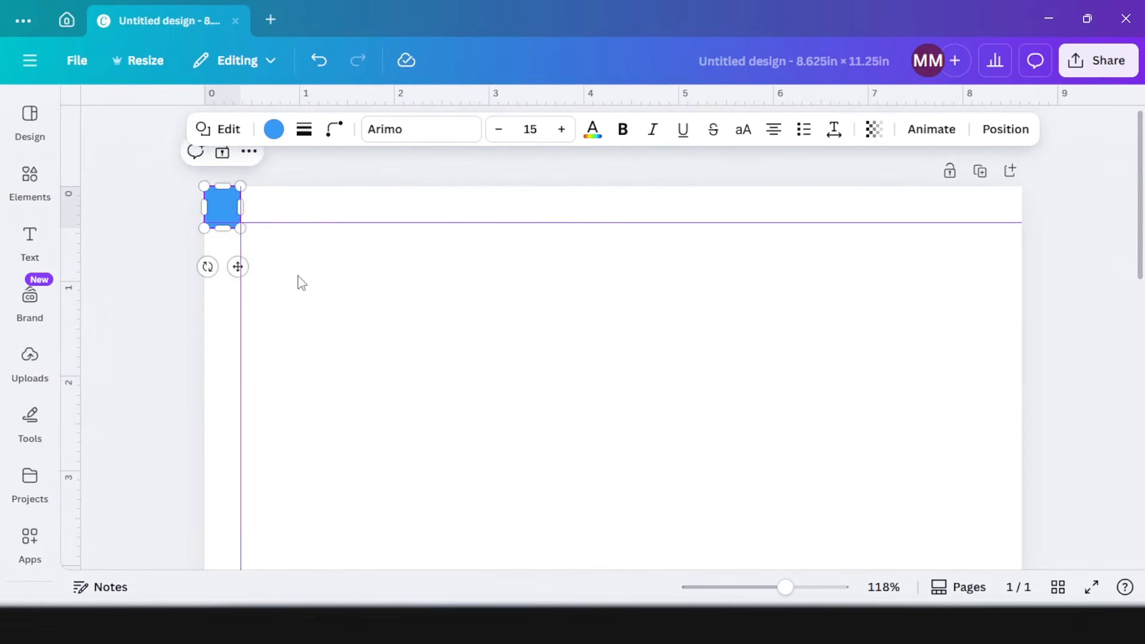
Duplicate the small square and move the copy into the page's bottom-right corner
left_click(268, 258)
left_click(217, 210)
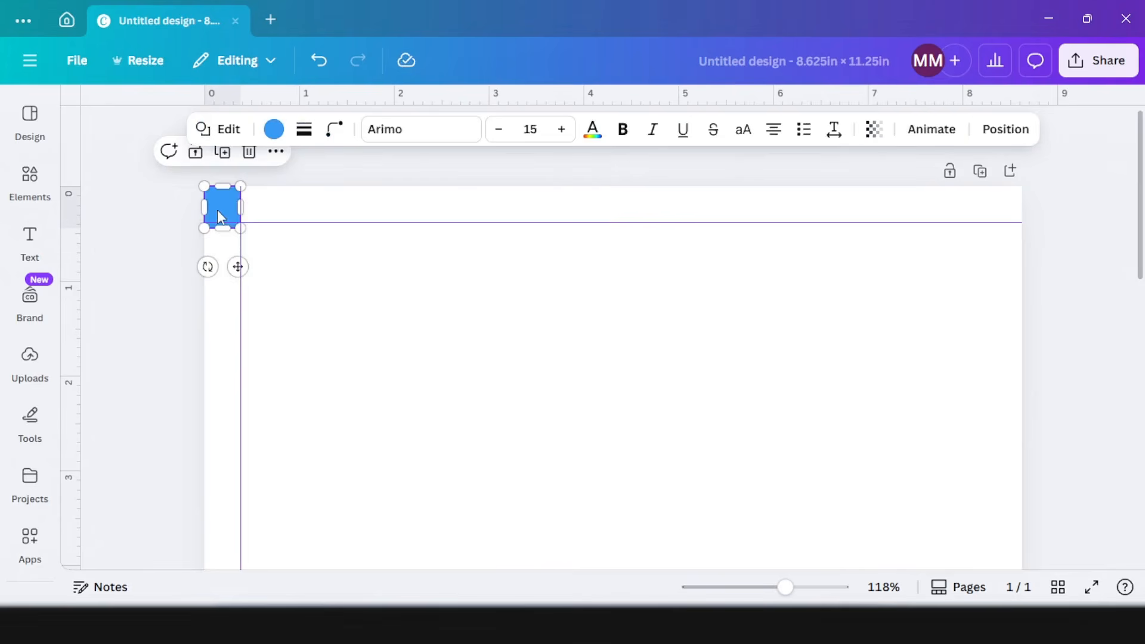
left_click(222, 152)
left_click_drag(253, 284, 856, 562)
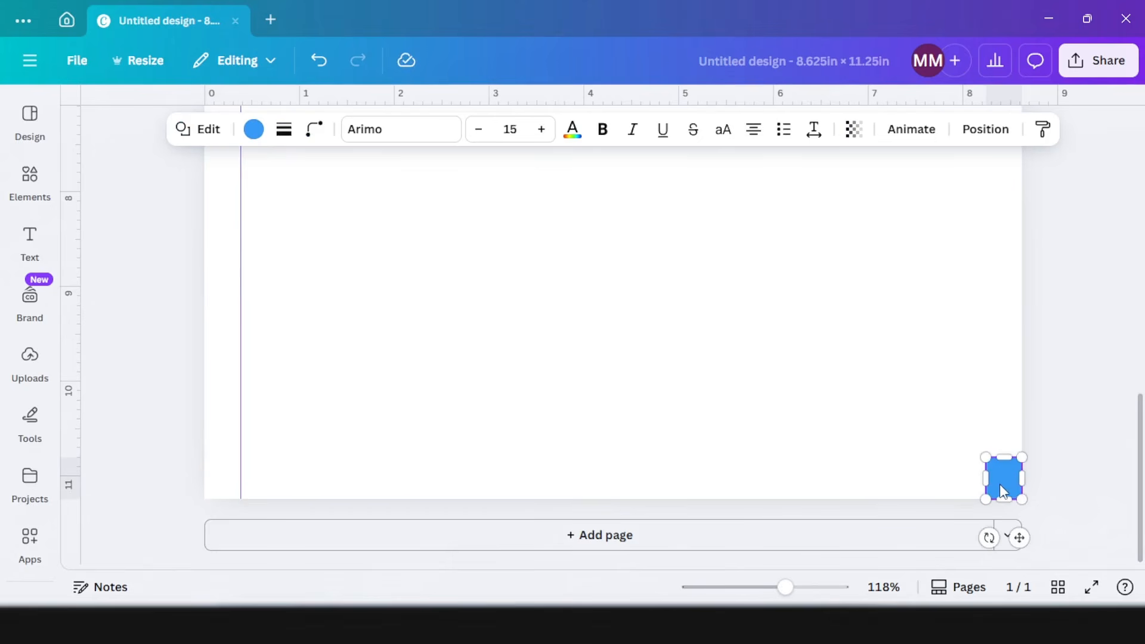
Add a horizontal guide along the lower square's top edge and a vertical guide along its left edge at 8.245 in
left_click_drag(780, 100, 785, 455)
left_click_drag(77, 271, 878, 382)
mouse_move(974, 378)
left_mouse_down()
mouse_move(992, 378)
mouse_move(987, 389)
left_mouse_up()
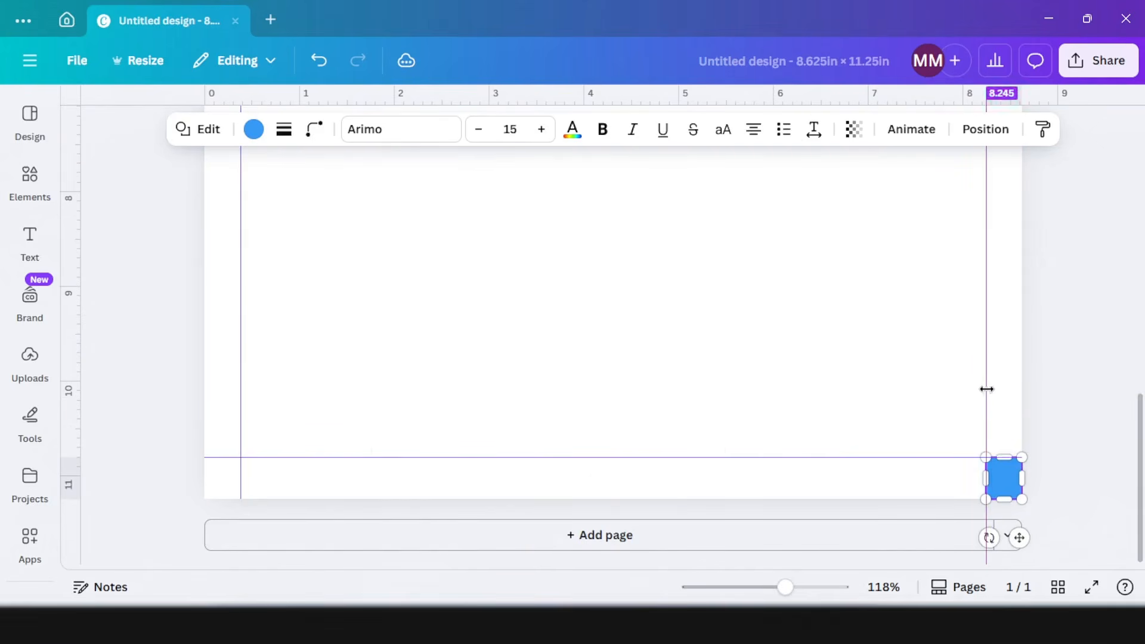
Delete both blue measuring squares from the page, keeping only the margin guides
left_click(1012, 481)
key("Delete")
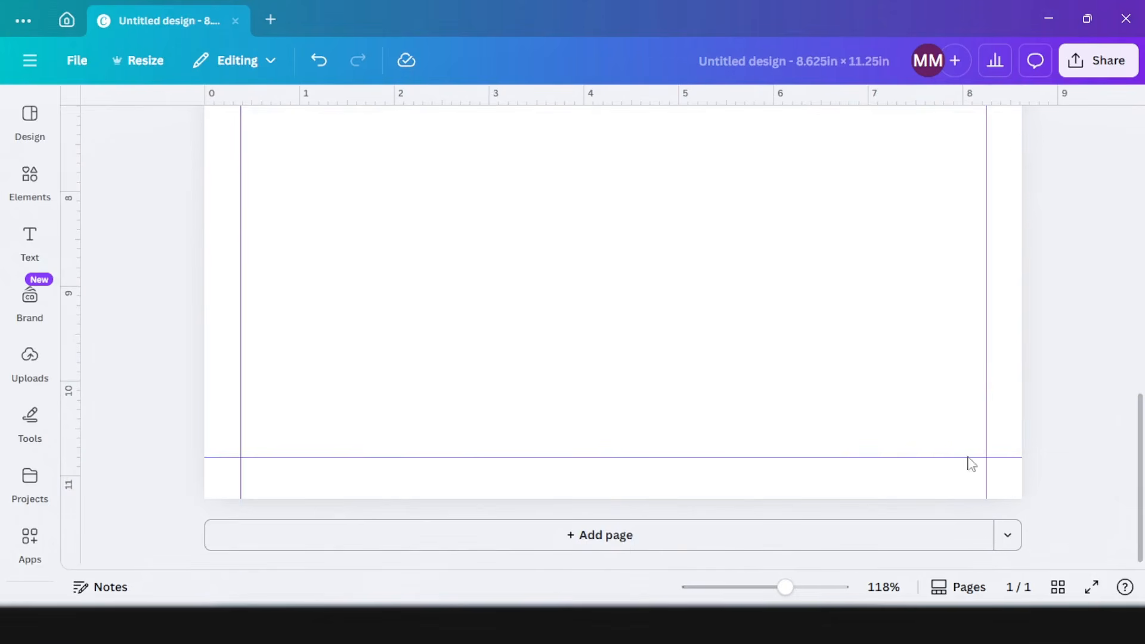
scroll(435, 328, "up", 12)
left_click(226, 206)
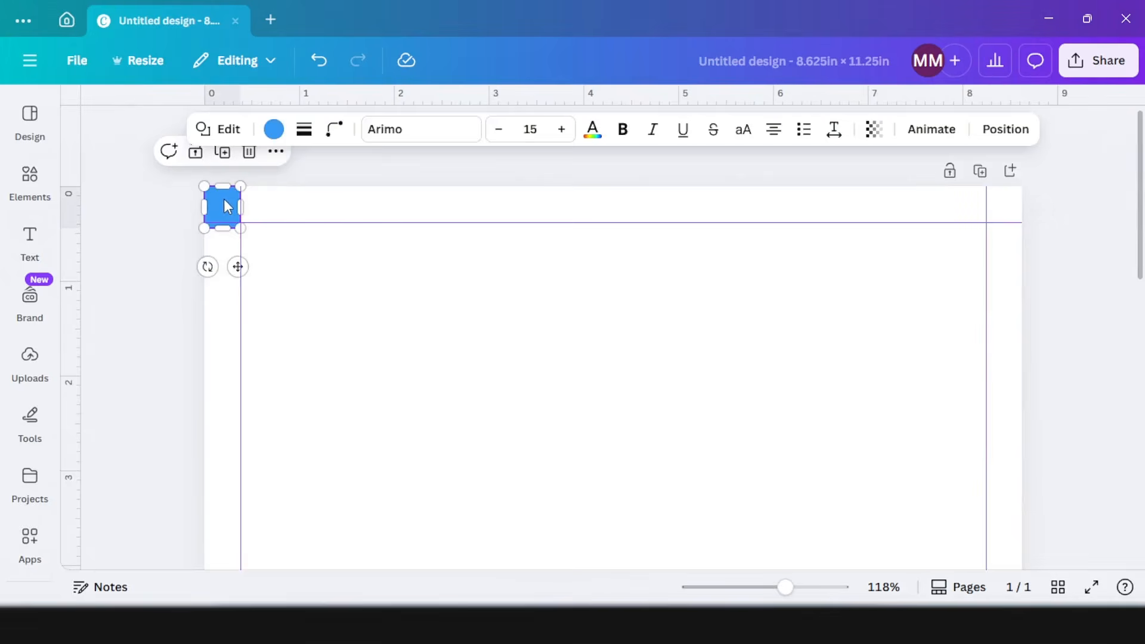
key("Delete")
scroll(245, 256, "down", 2)
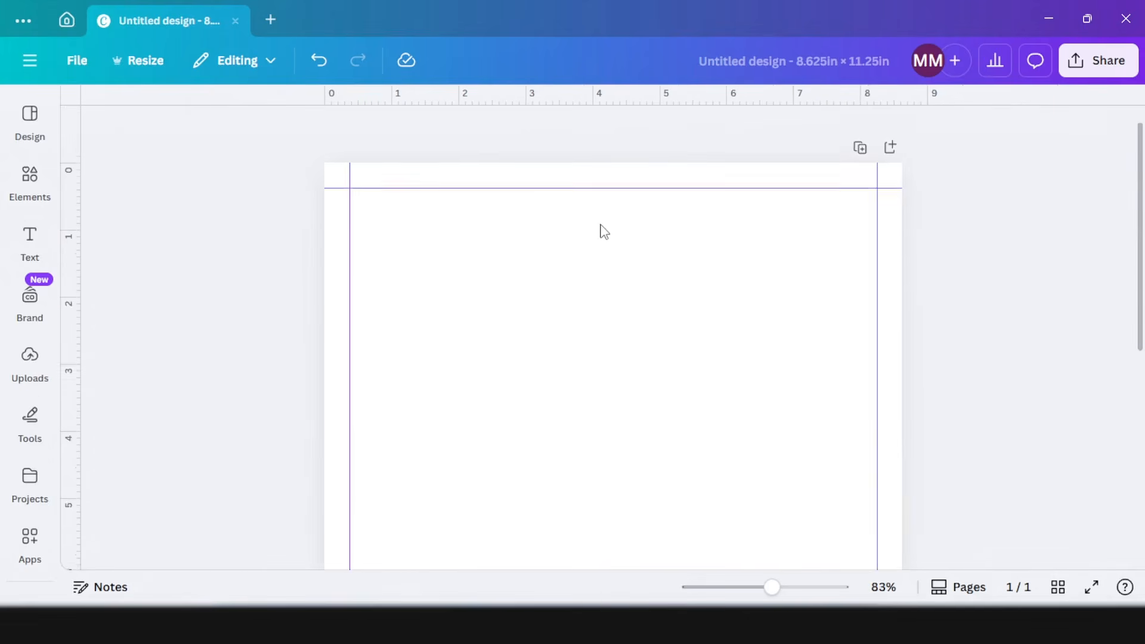
scroll(601, 239, "down", 2)
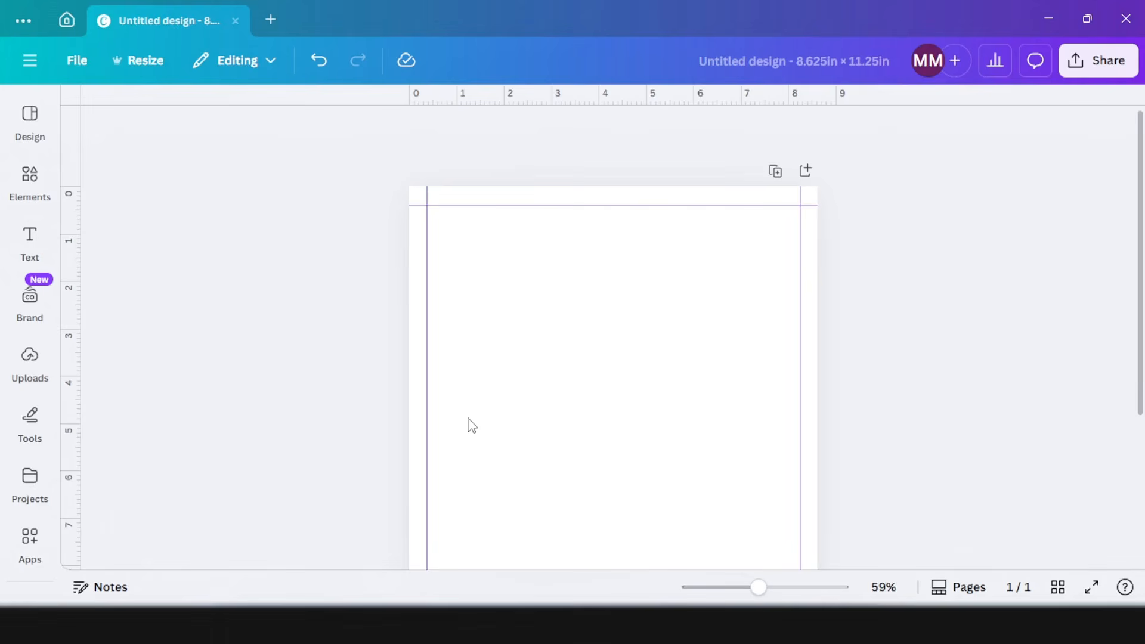
Duplicate the blank guided page until the design has six pages
left_click(775, 172)
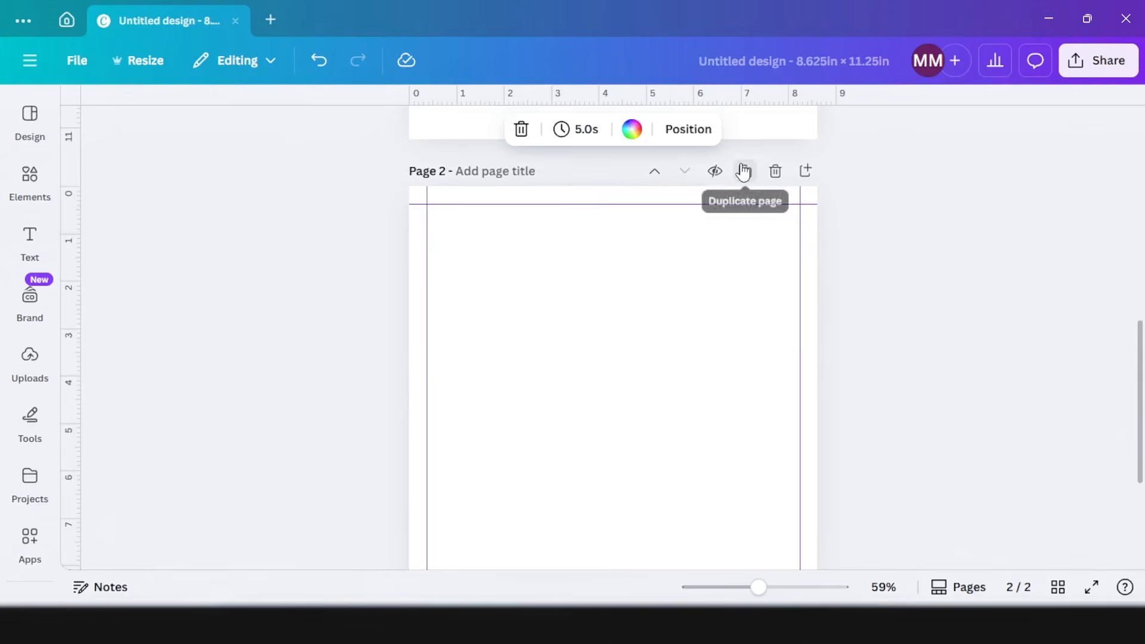
left_click(745, 172)
left_click(746, 172)
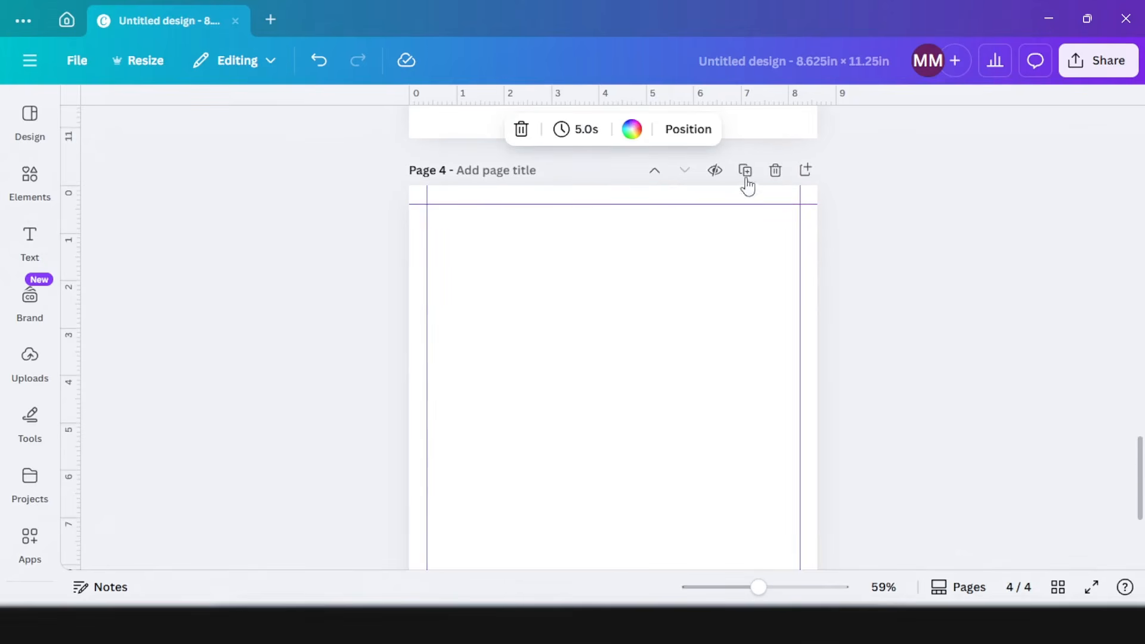
left_click(746, 173)
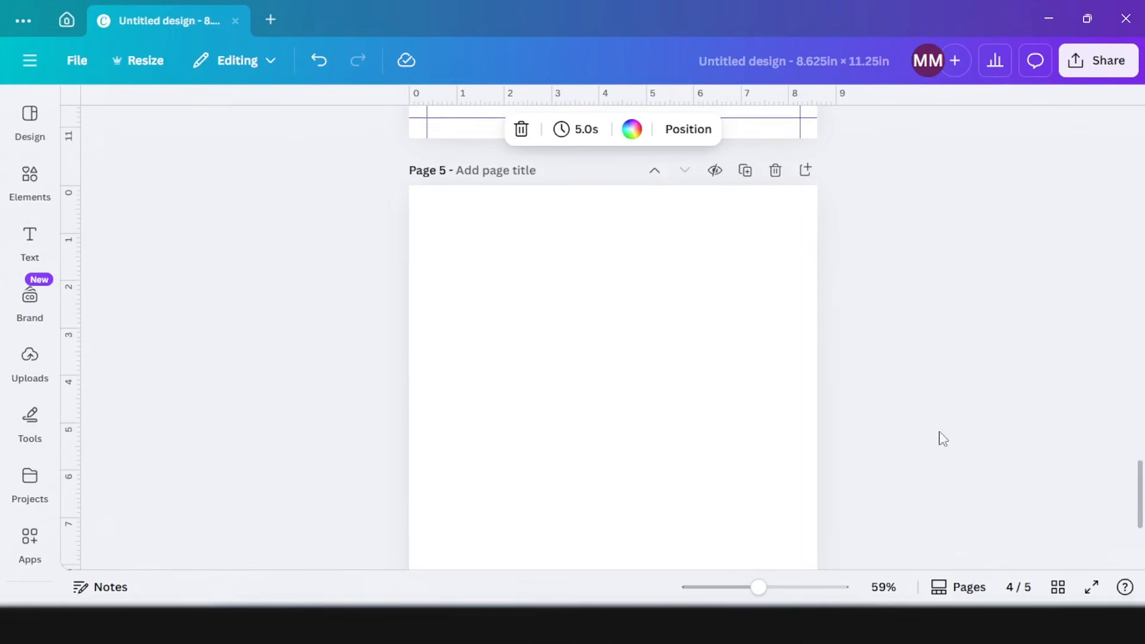
left_click(1058, 587)
left_click(576, 108)
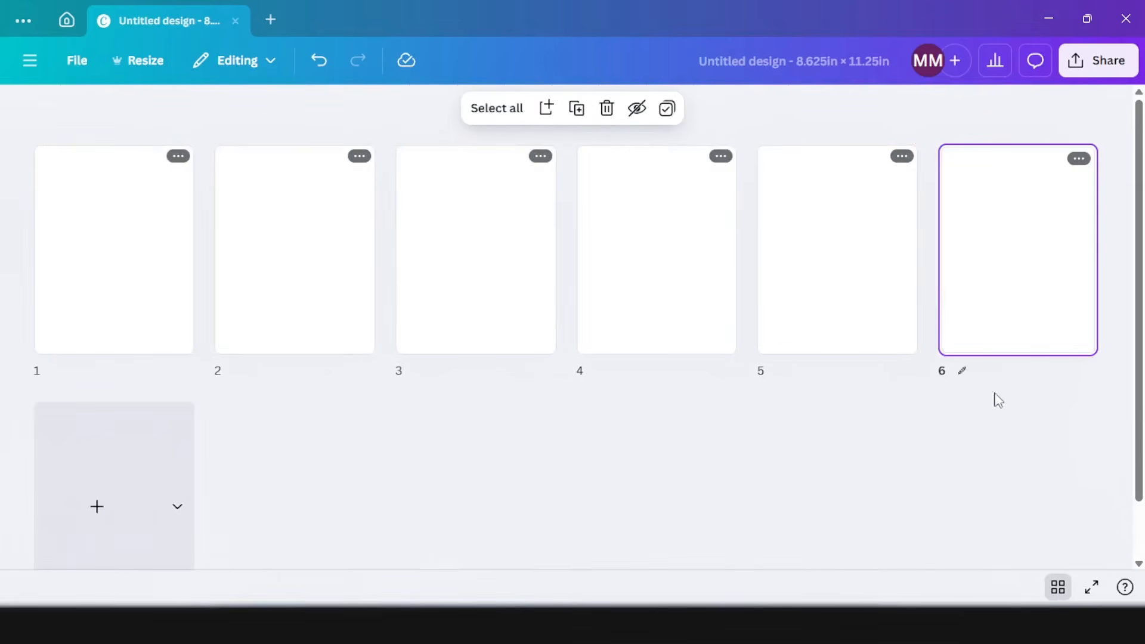
Select all six pages in the page grid, duplicate them until the design has 24 pages, and return to page 1
left_click_drag(994, 397, 140, 228)
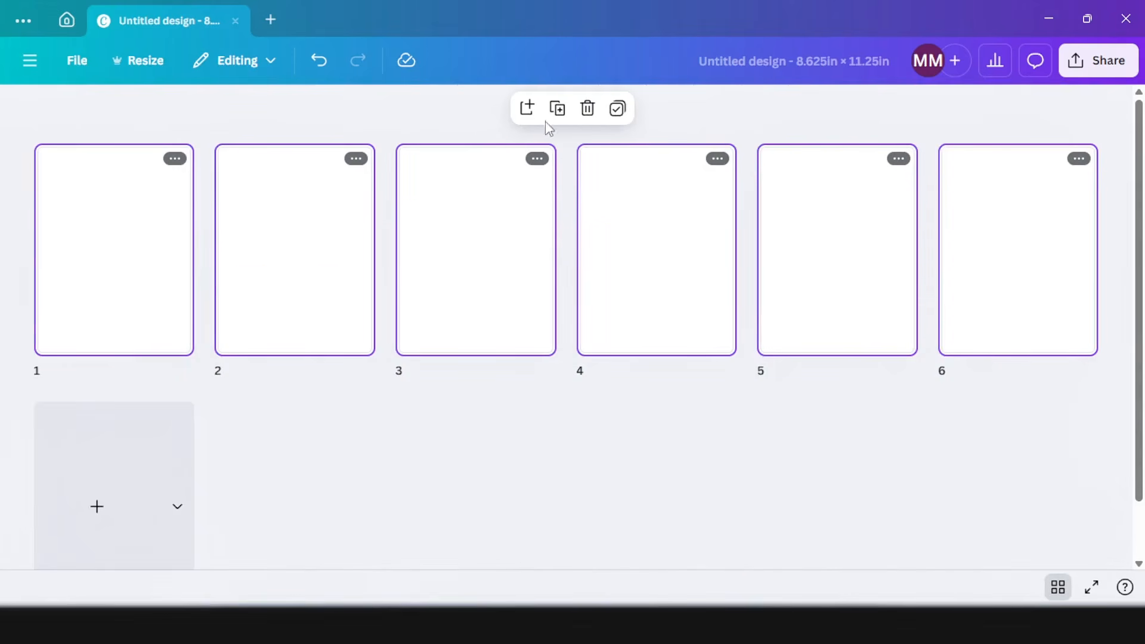
left_click(557, 108)
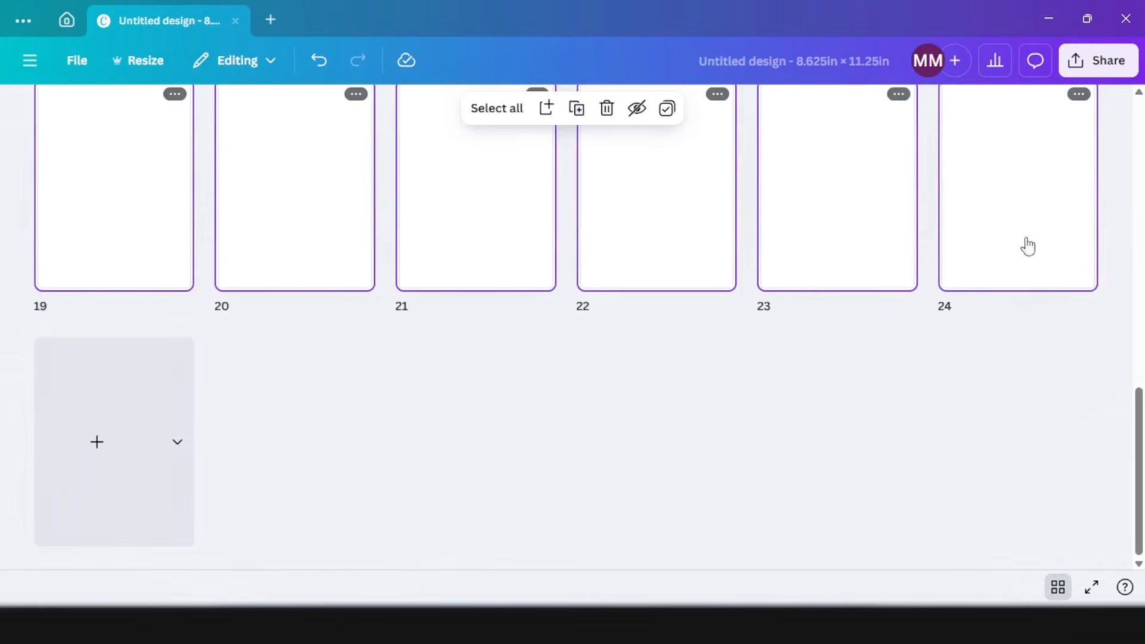
left_click(1057, 588)
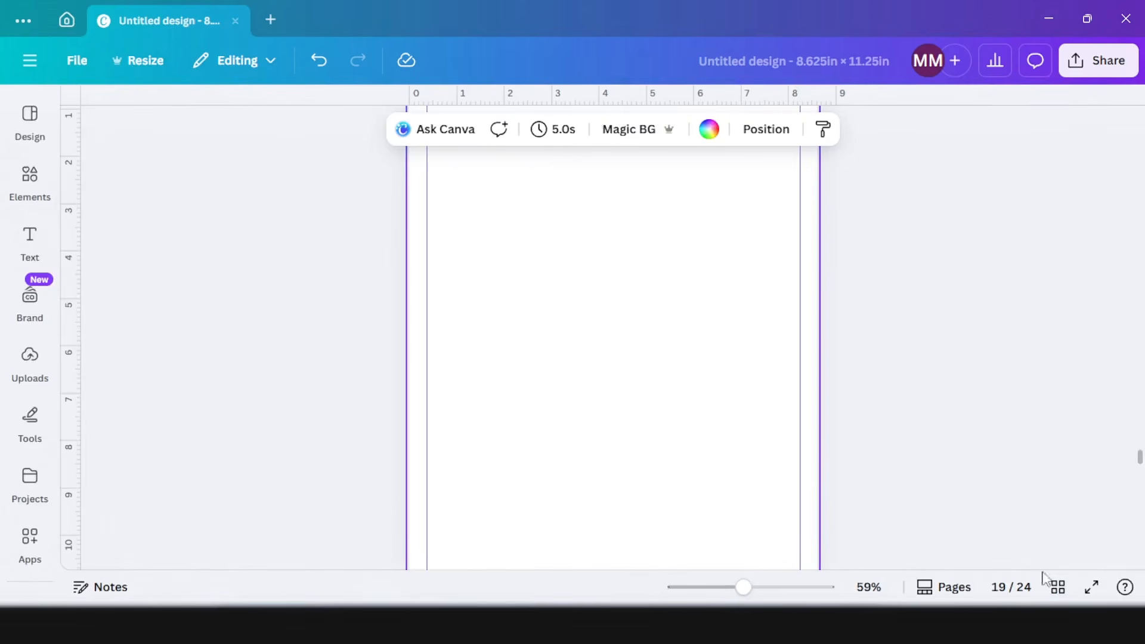
left_click_drag(1140, 461, 1141, 118)
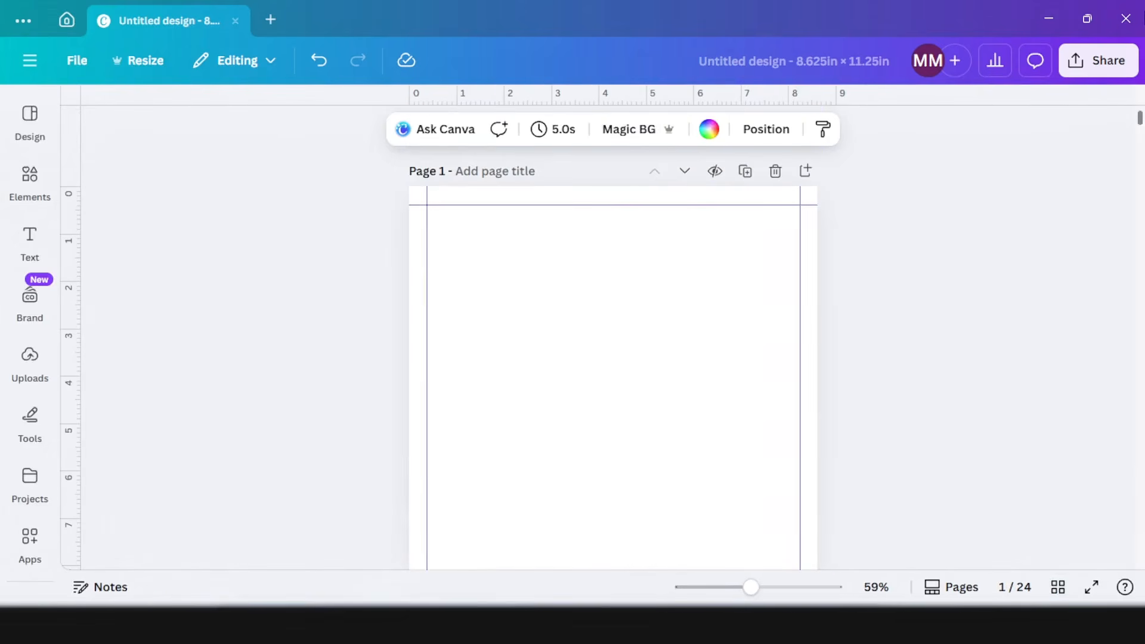
Create a new project folder named "Curious gull"
left_click(30, 375)
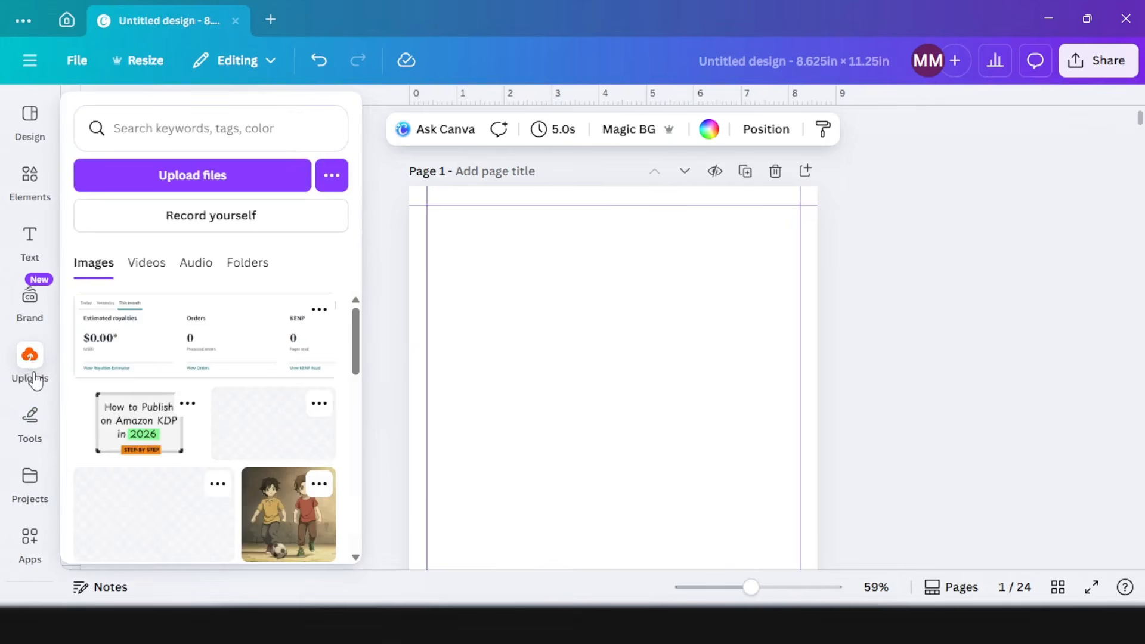
left_click(31, 493)
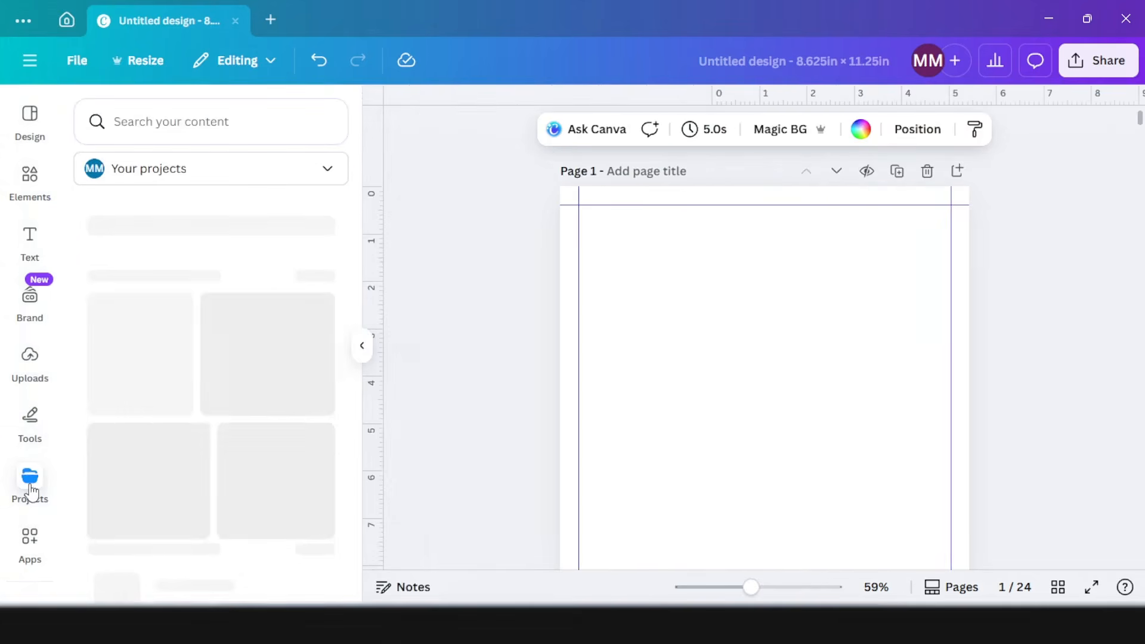
scroll(173, 453, "down", 3)
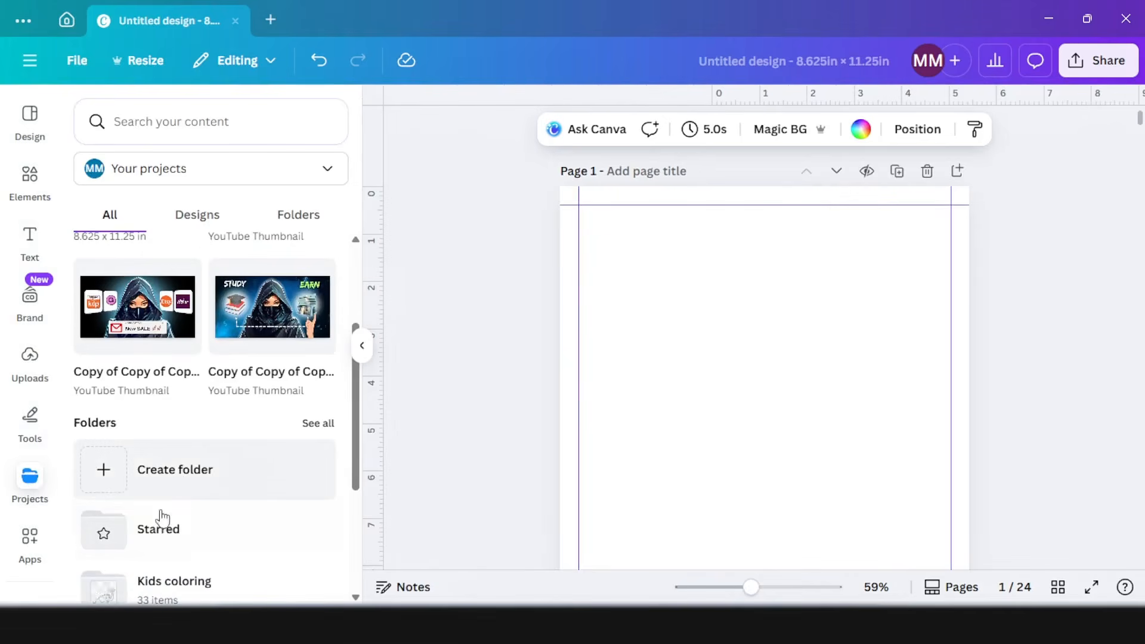
left_click(179, 484)
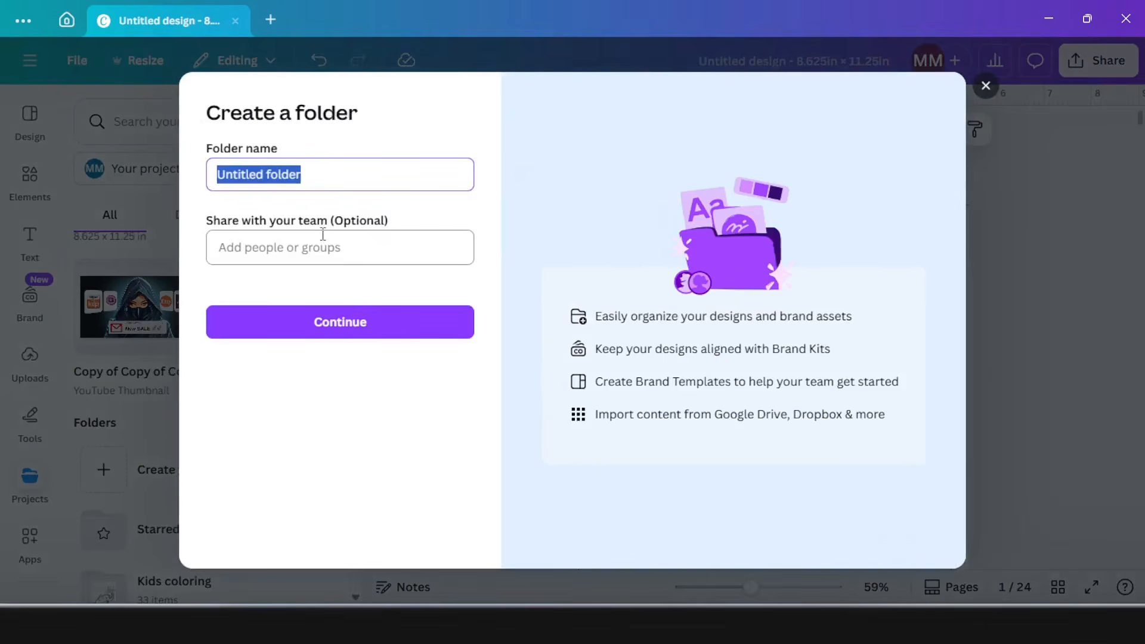
type("Curious gull")
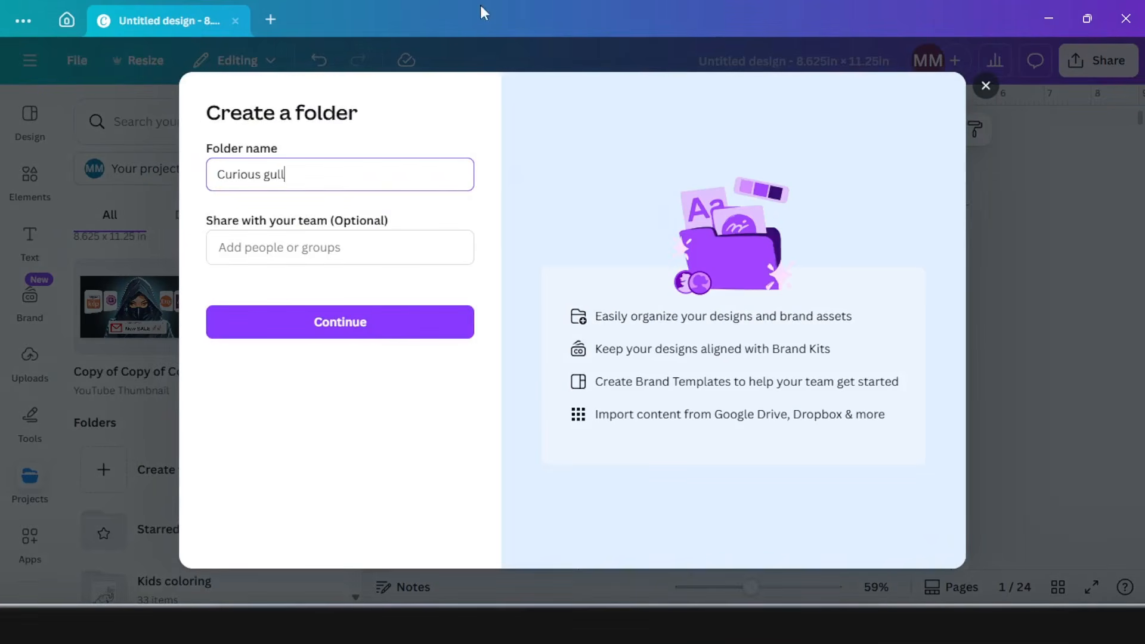
left_click(383, 330)
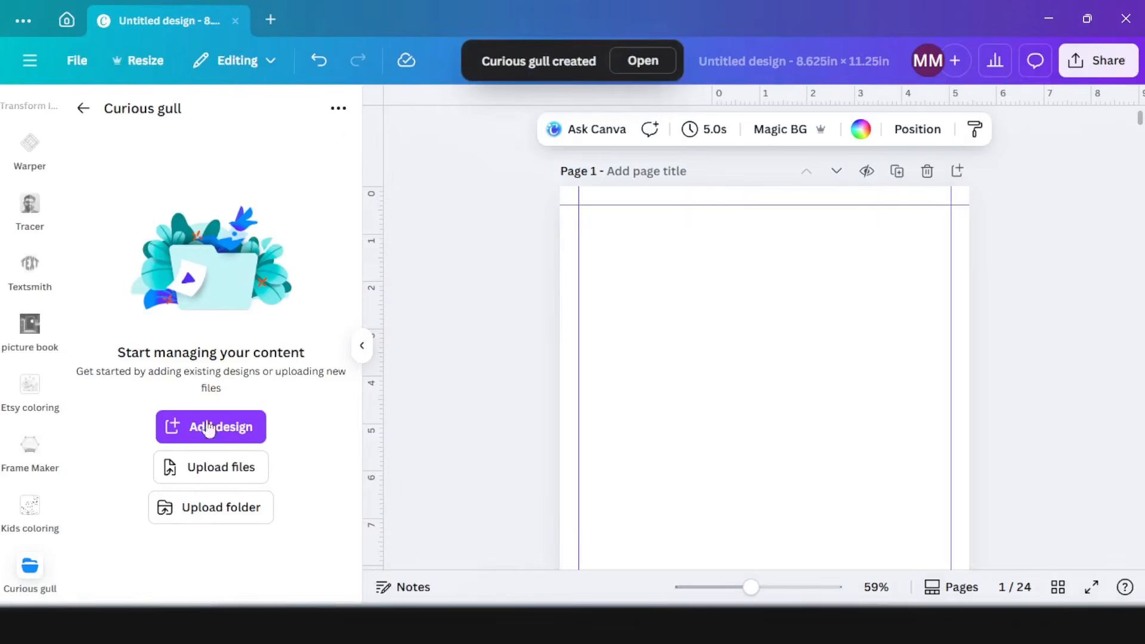
Upload the PDF "The Curious Gull Named Lenny" from Downloads into the new folder
left_click(221, 469)
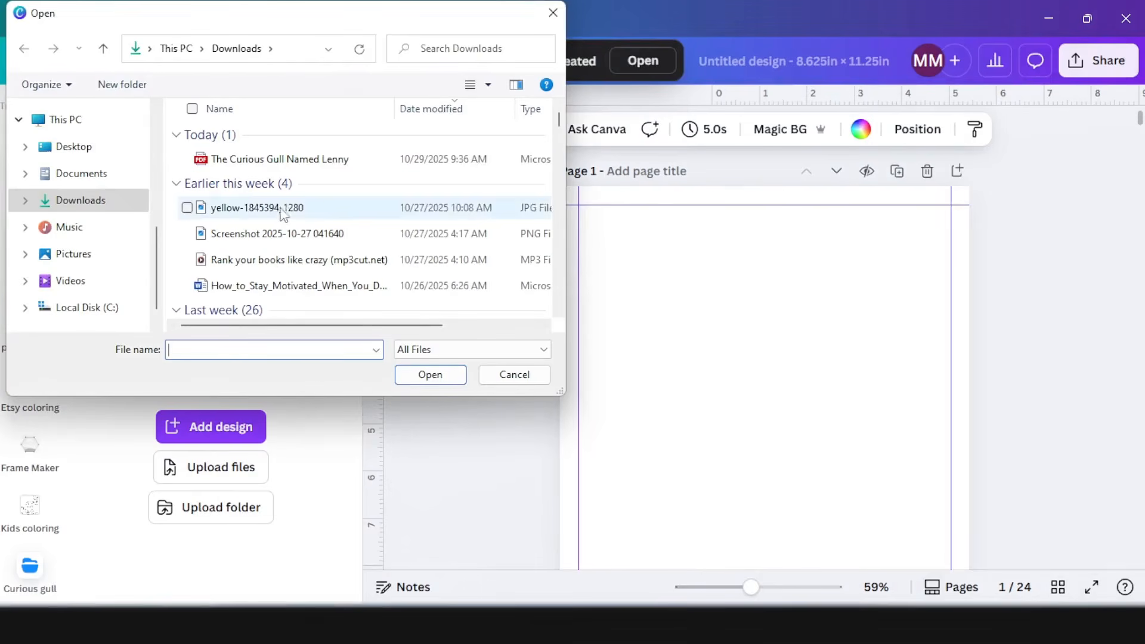
left_click(307, 164)
double_click(307, 164)
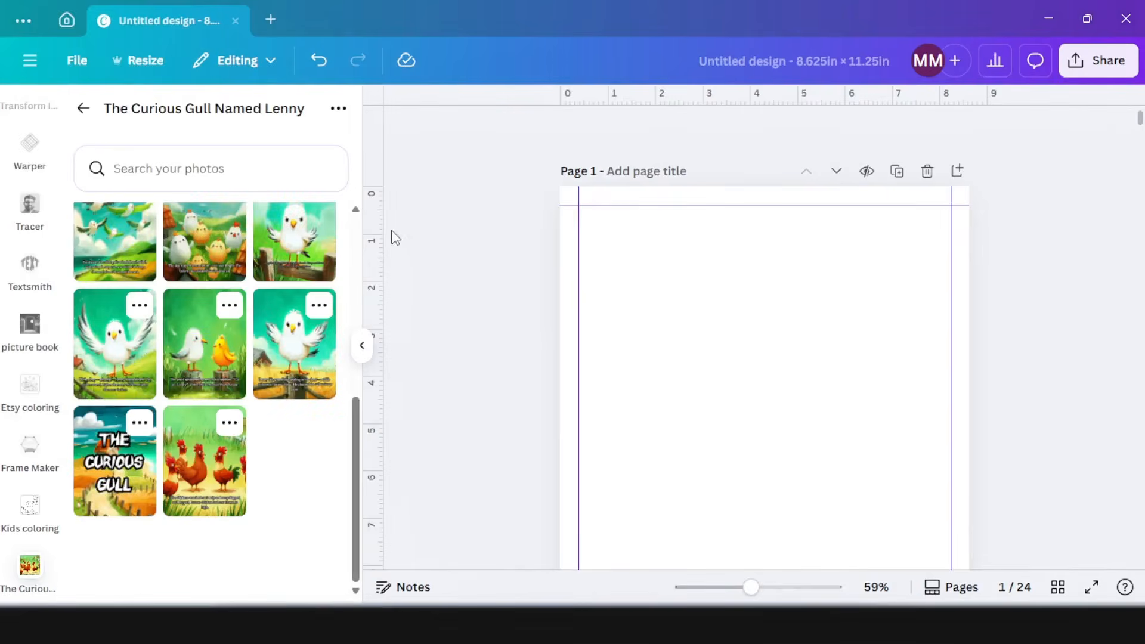
Examine the file names of the uploaded page images to find the story's opening page
scroll(218, 298, "up", 7)
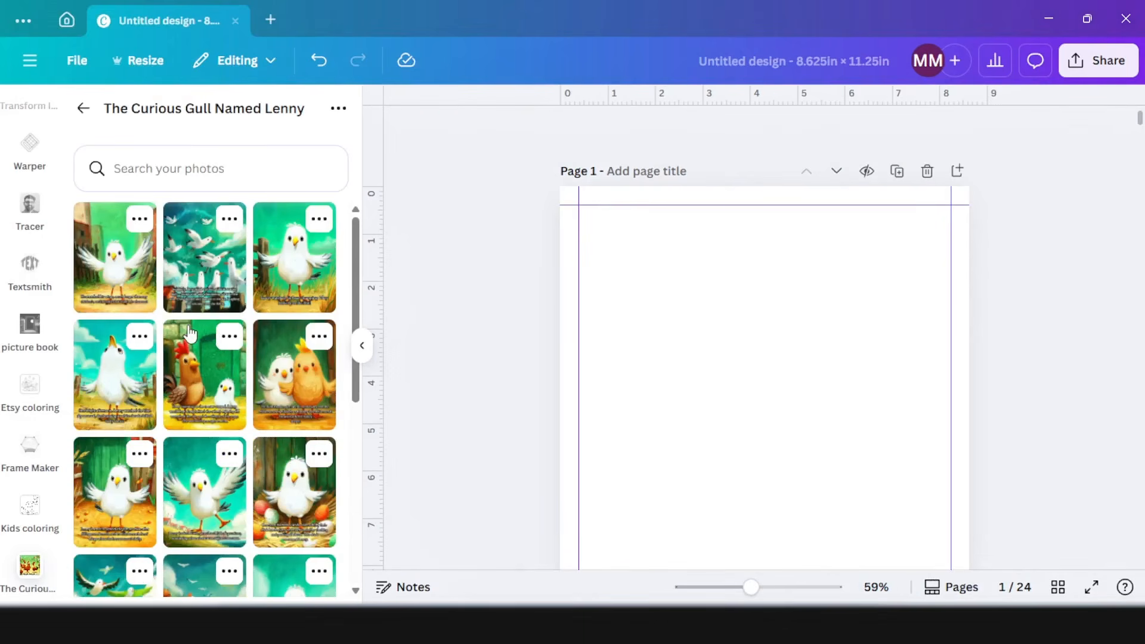
left_click(141, 220)
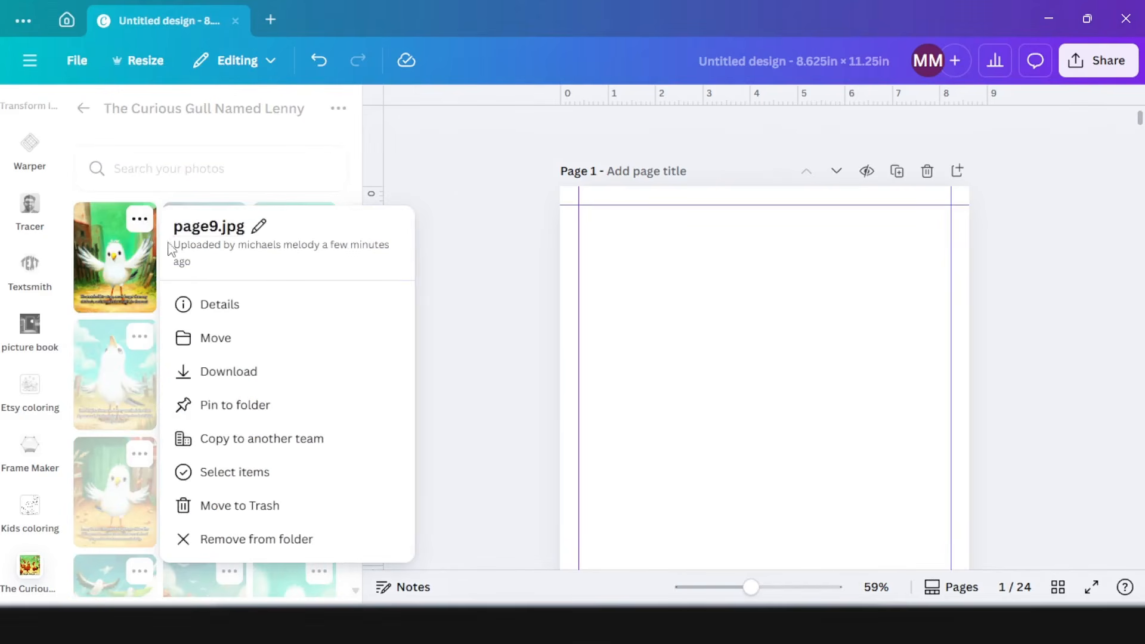
left_click(195, 195)
left_click(229, 219)
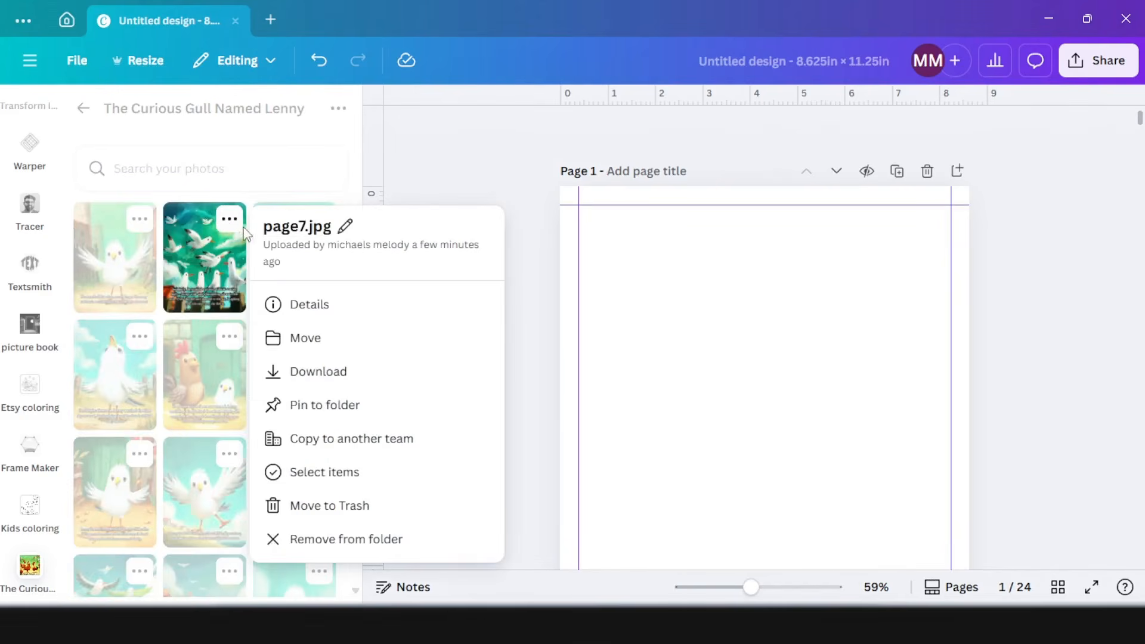
left_click(221, 179)
scroll(299, 358, "down", 2)
left_click(319, 370)
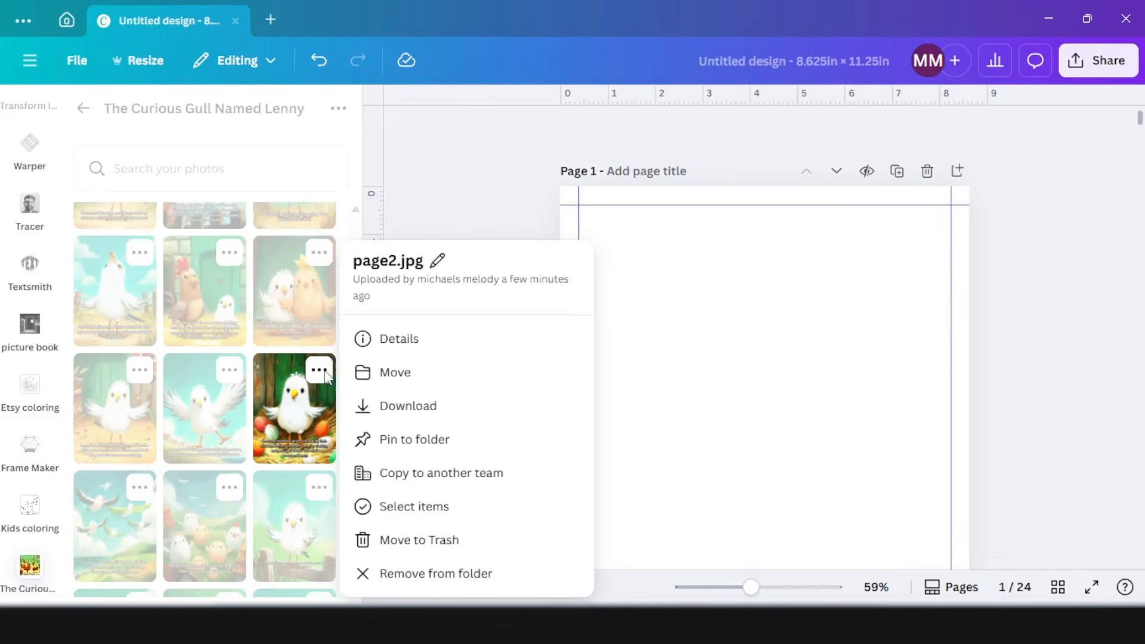
left_click(325, 376)
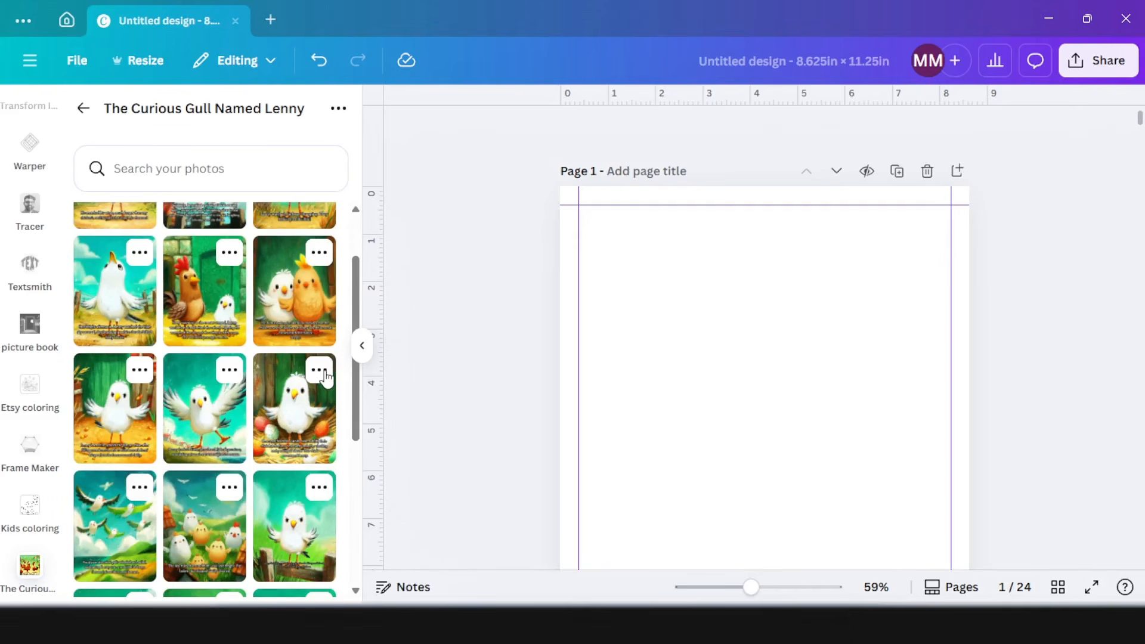
Place page2.jpg, the chick in the nest, on page 1 and enlarge it to fill the area inside the margin guides
left_click(300, 410)
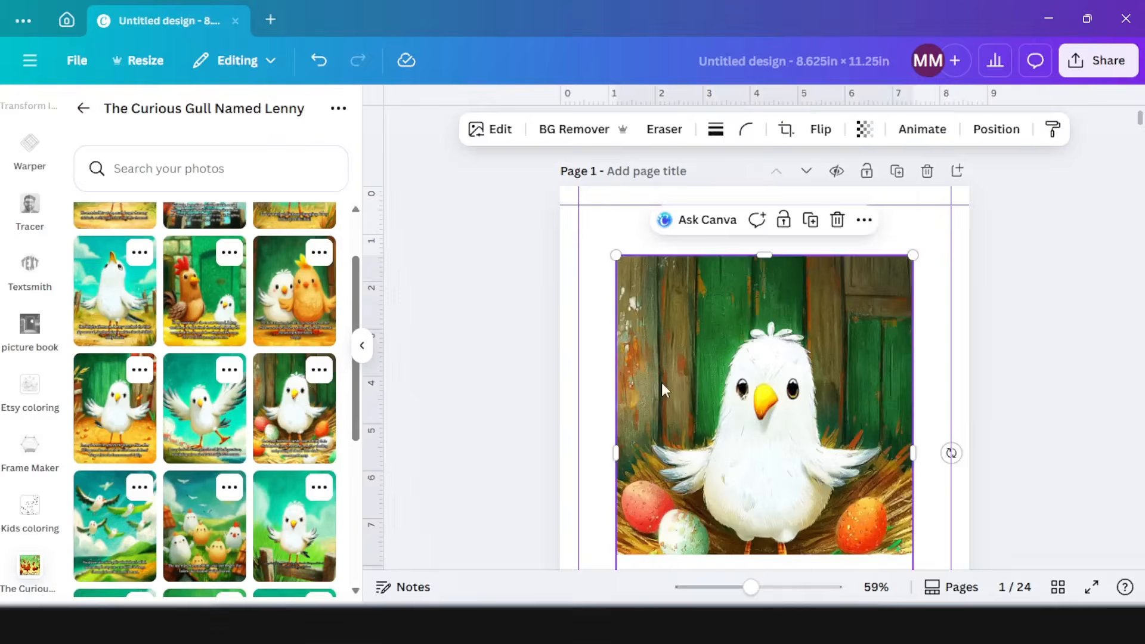
scroll(887, 285, "down", 5)
left_click_drag(871, 264, 961, 353)
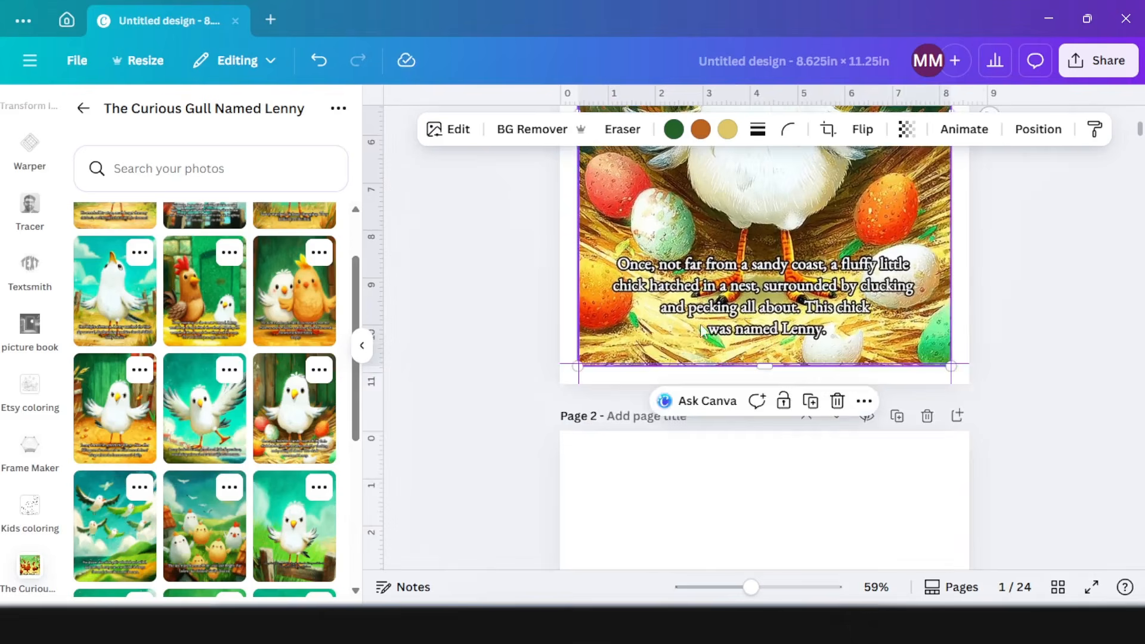
scroll(716, 301, "up", 5)
scroll(735, 286, "down", 8)
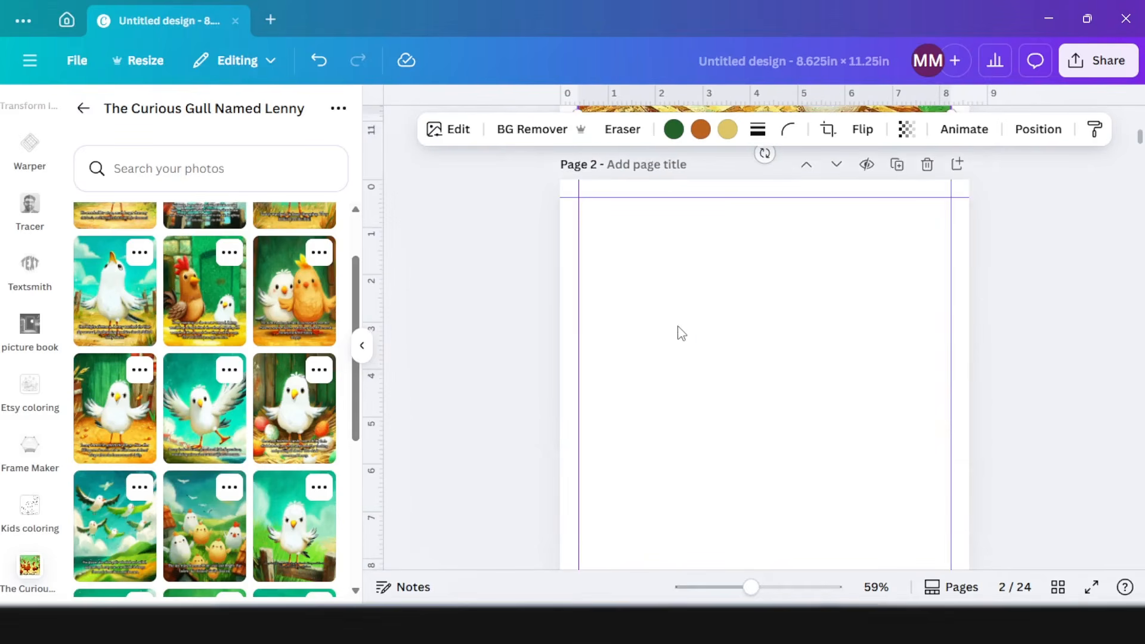
Place the gull-and-chicken friends image on page 2 and enlarge it to fill the area inside the margin guides
scroll(287, 418, "up", 1)
left_click(319, 335)
left_click(319, 335)
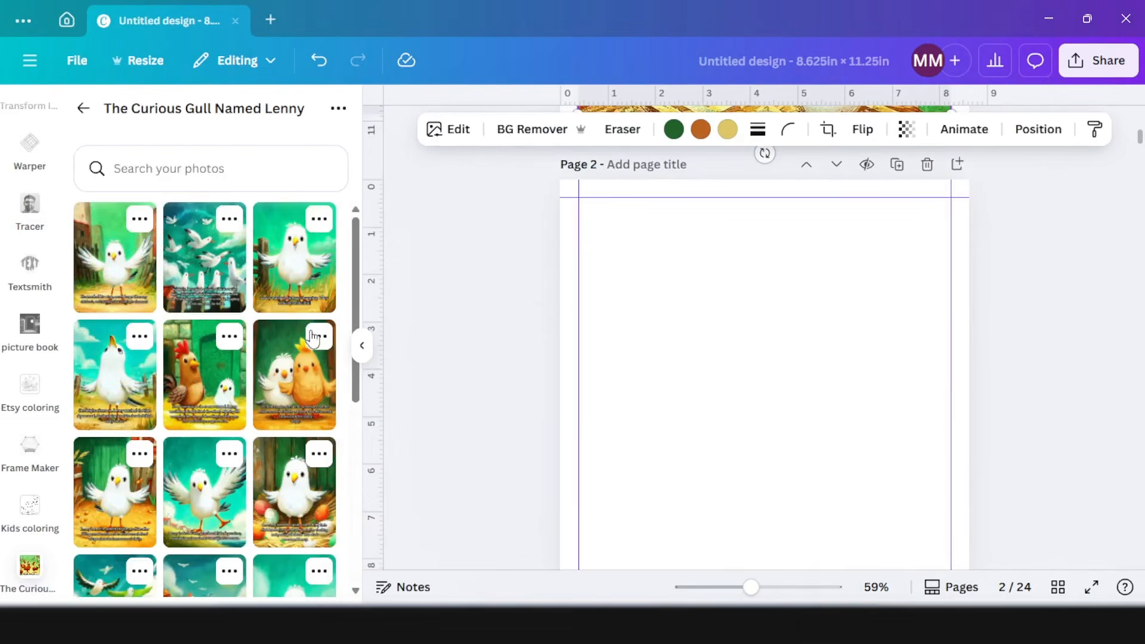
left_click(290, 377)
left_click_drag(666, 375, 636, 324)
scroll(861, 411, "down", 3)
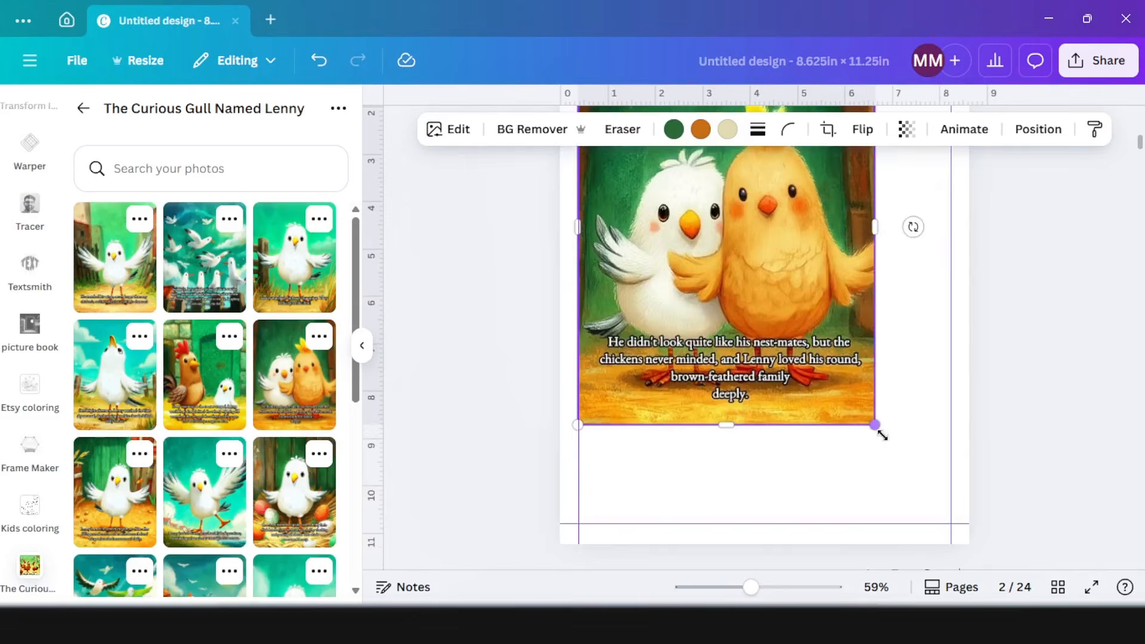
Place page4.jpg, the gull among corn kernels, on page 3 and enlarge it to fill the area inside the margin guides
scroll(879, 429, "down", 5)
left_click(140, 457)
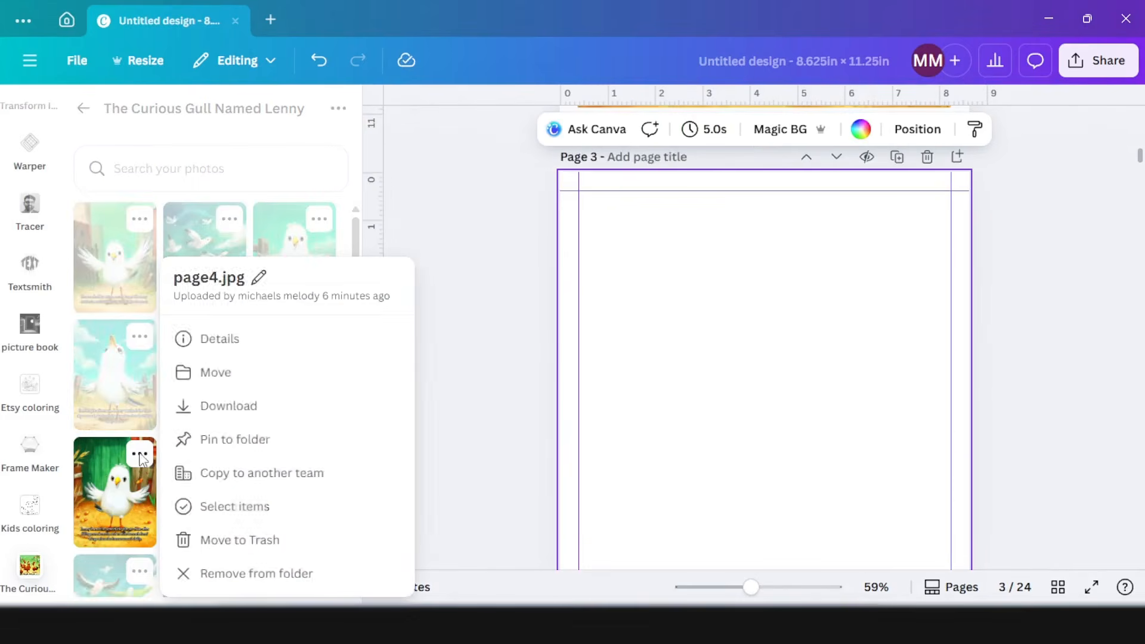
left_click(125, 484)
left_click(121, 492)
left_click_drag(682, 442, 644, 389)
scroll(885, 389, "down", 4)
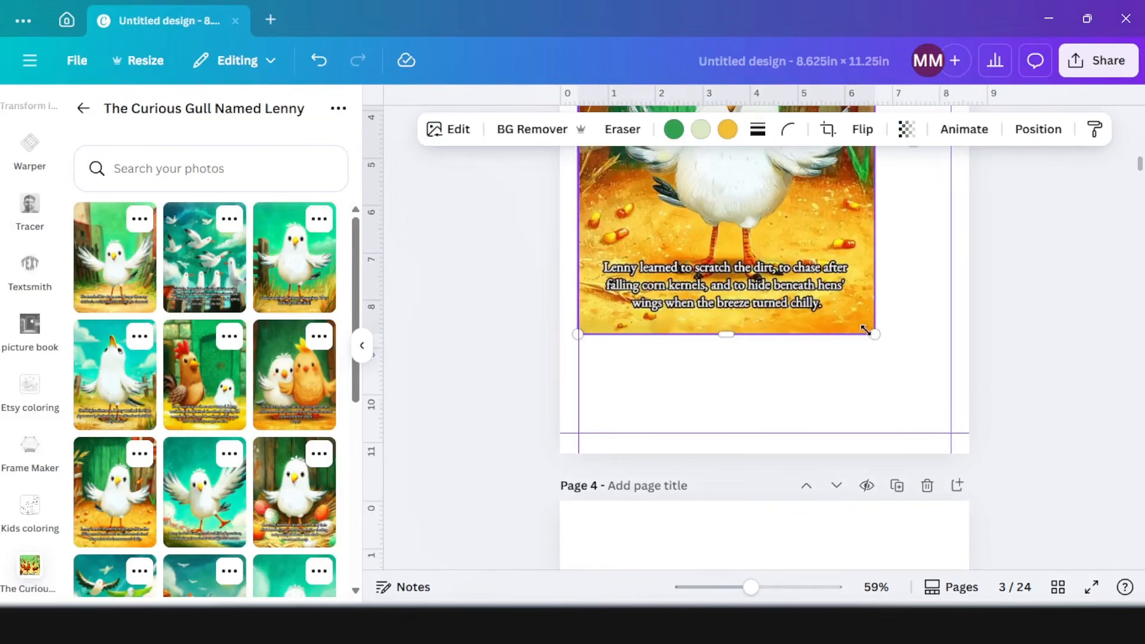
left_click_drag(875, 337, 938, 417)
scroll(674, 379, "down", 5)
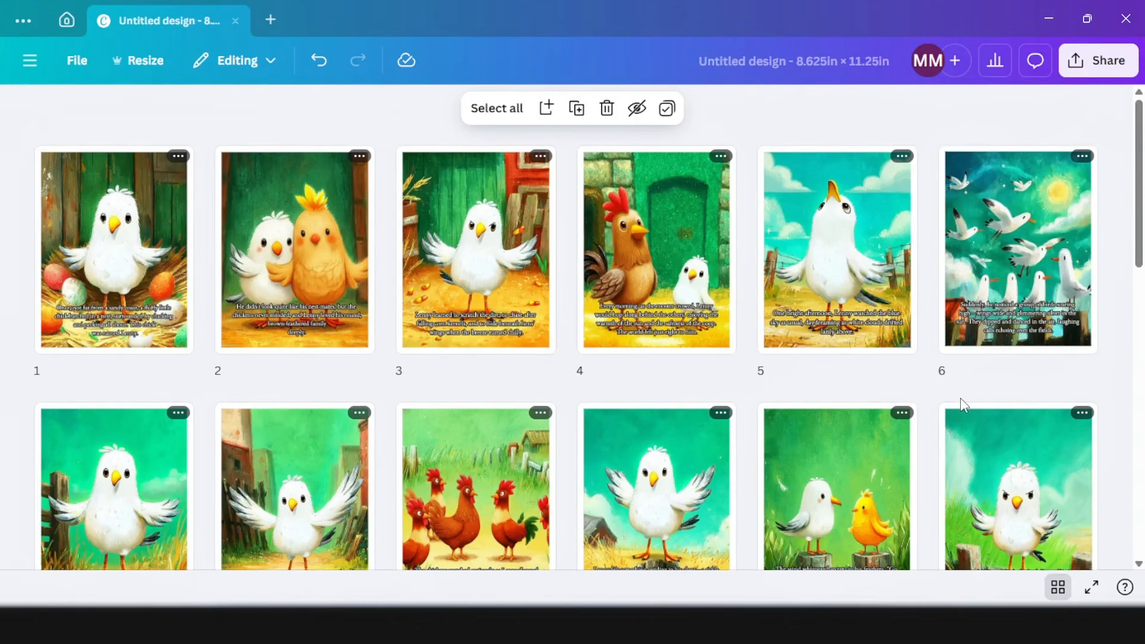
Switch to the KDP Cover Calculator and set Paperback binding, Premium color interior and White paper
left_click(699, 24)
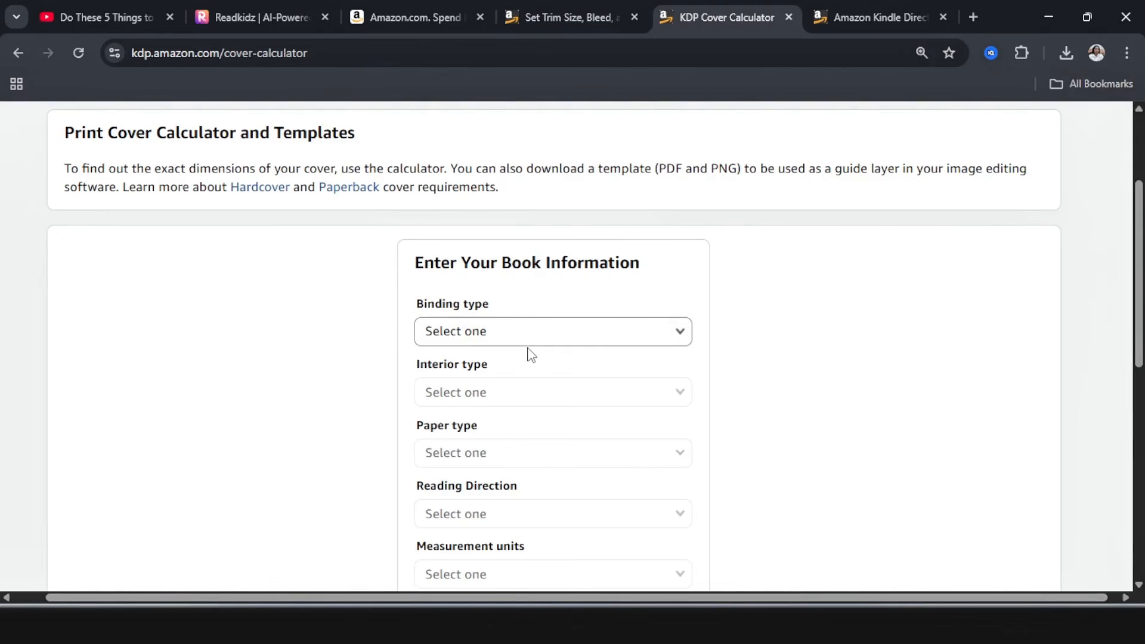
left_click(529, 340)
left_click(529, 353)
left_click(507, 394)
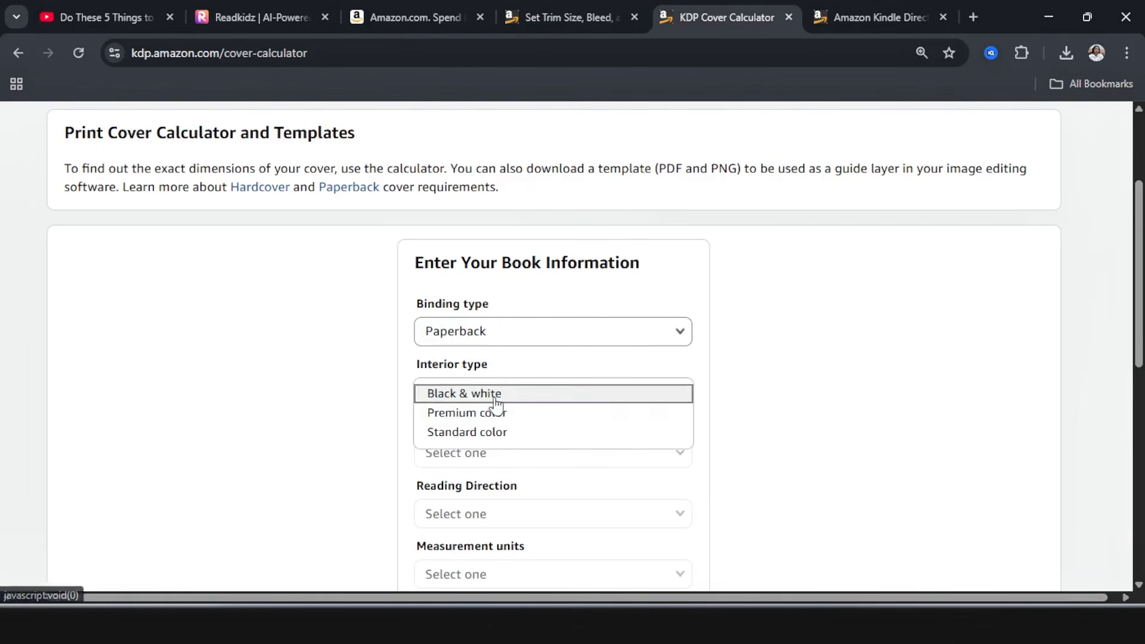
left_click(477, 412)
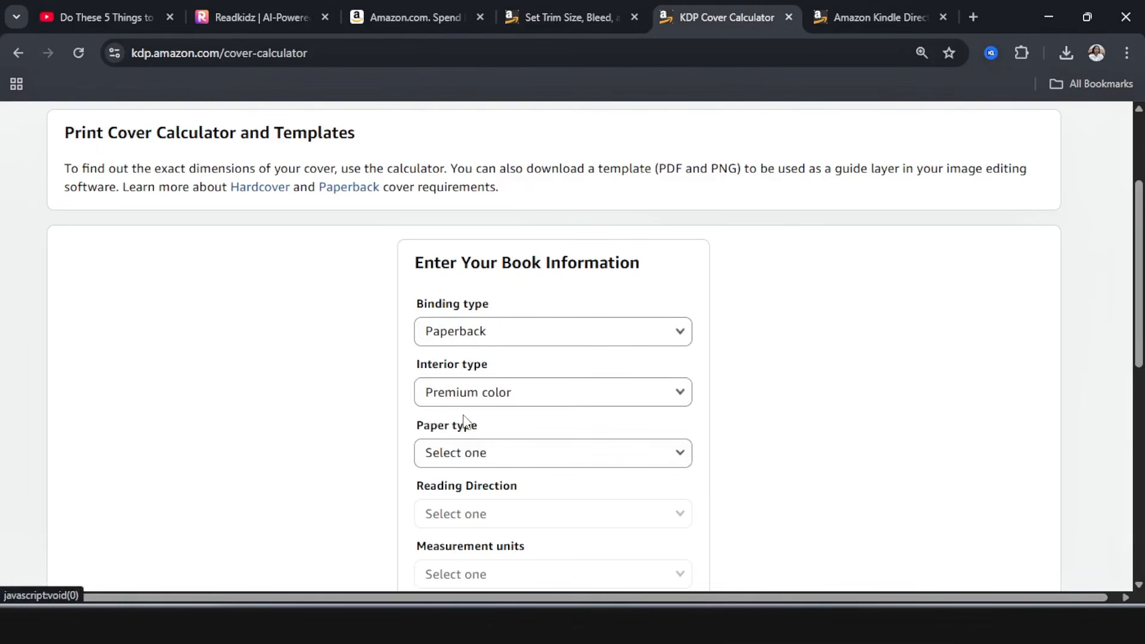
left_click(483, 459)
scroll(482, 459, "down", 3)
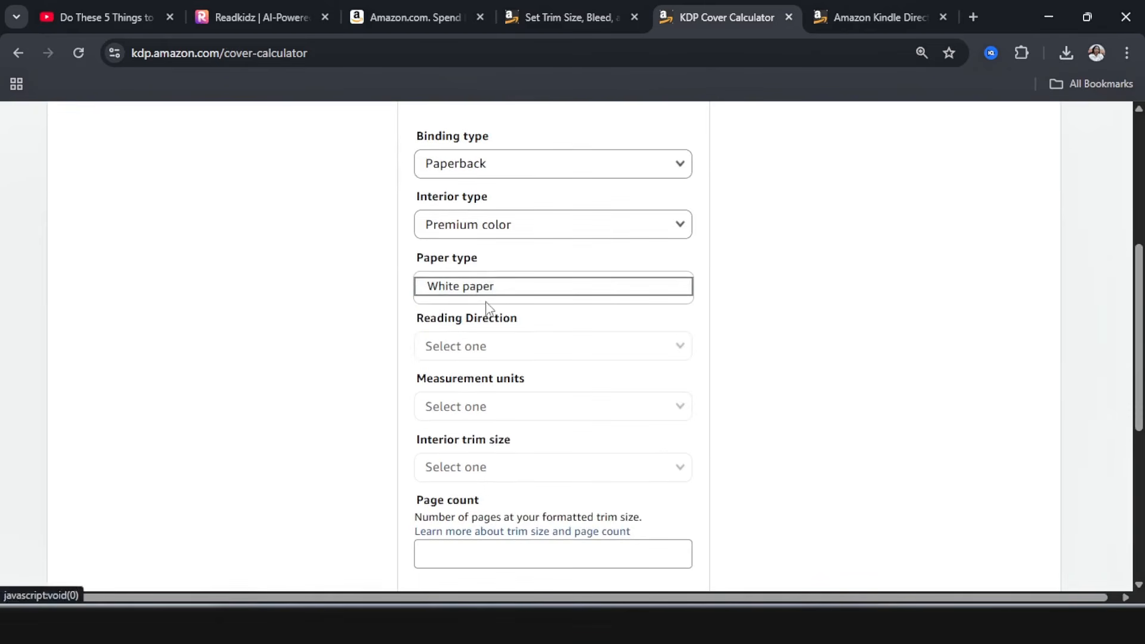
Set the reading direction to Left to Right, the measurement units to Inches and the interior trim size to 8.5 x 11 in
left_click(486, 343)
left_click(477, 346)
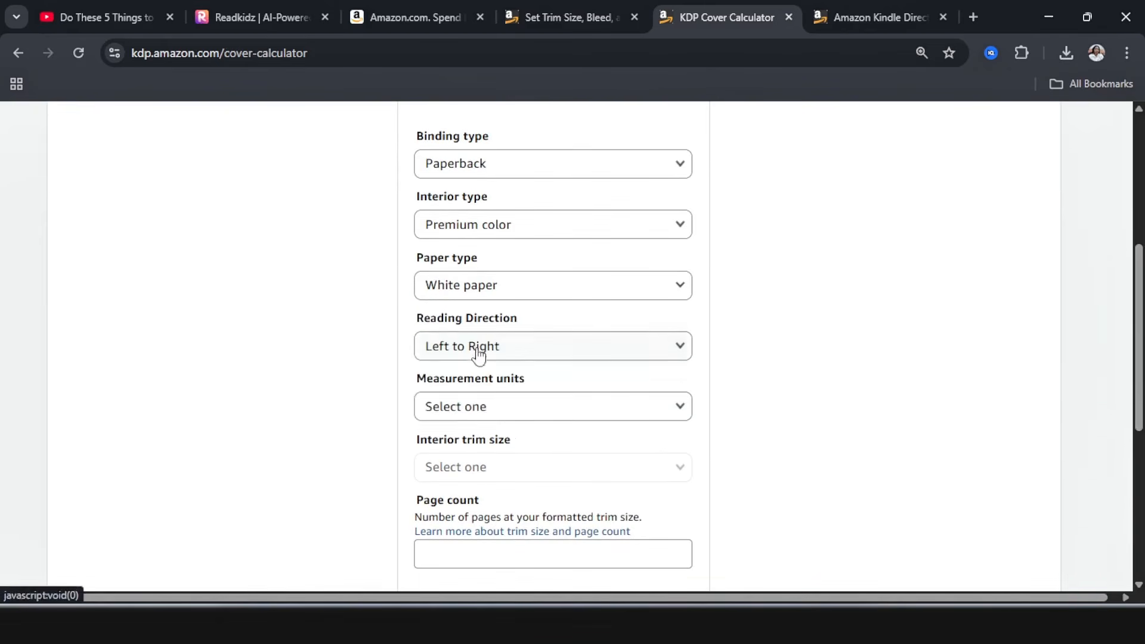
left_click(511, 419)
left_click(493, 409)
left_click(501, 471)
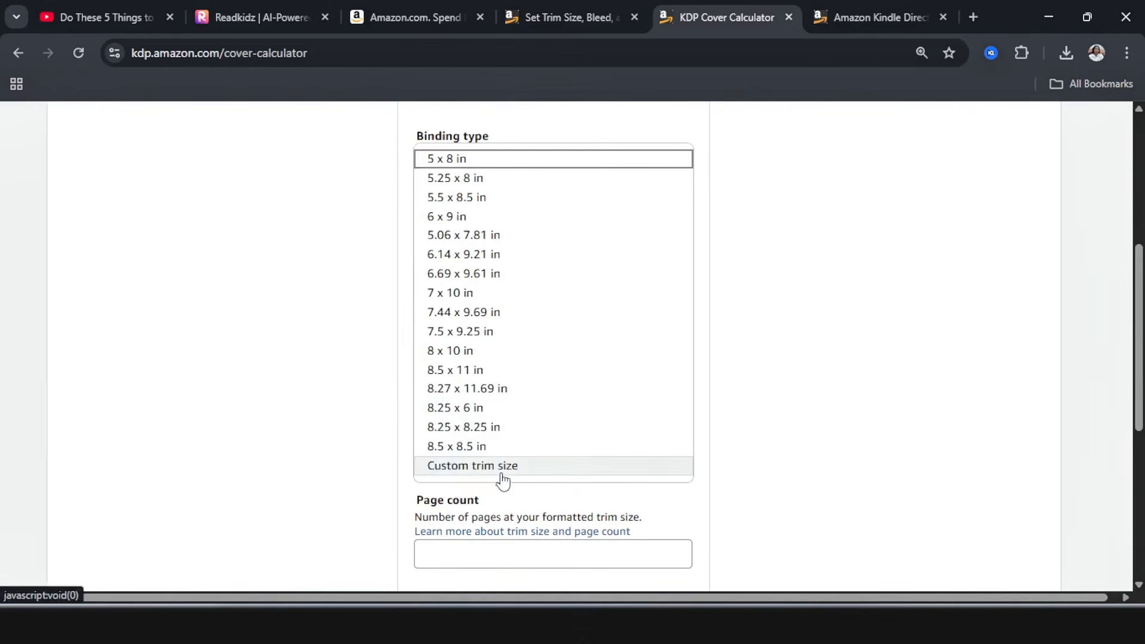
left_click(482, 371)
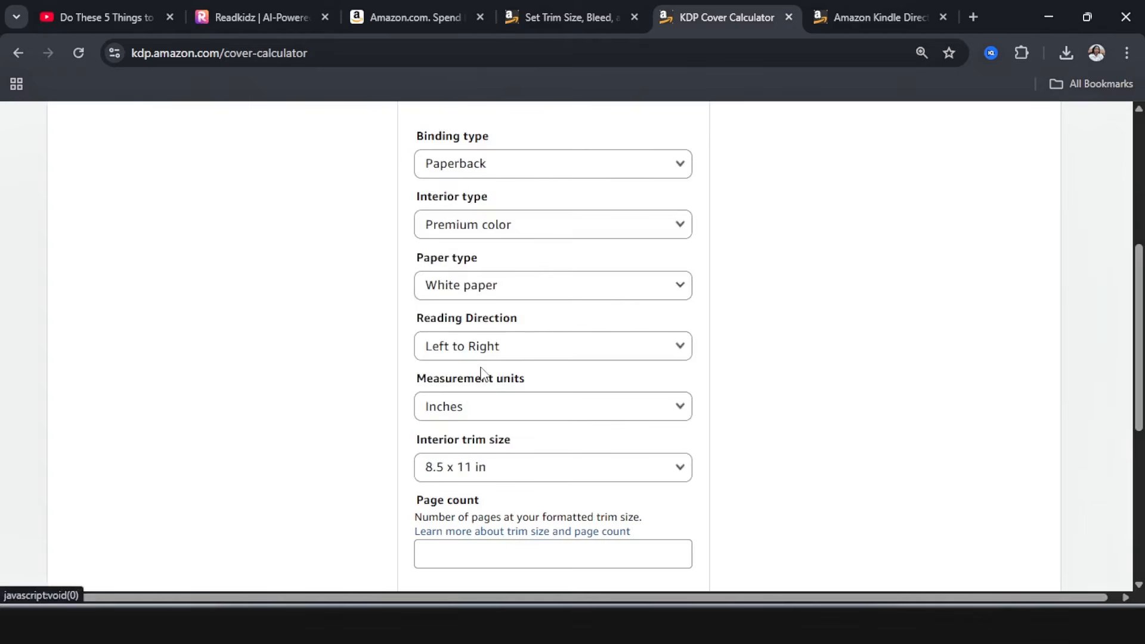
Enter a page count of 24 and calculate the cover dimensions
scroll(493, 485, "down", 4)
left_click(475, 306)
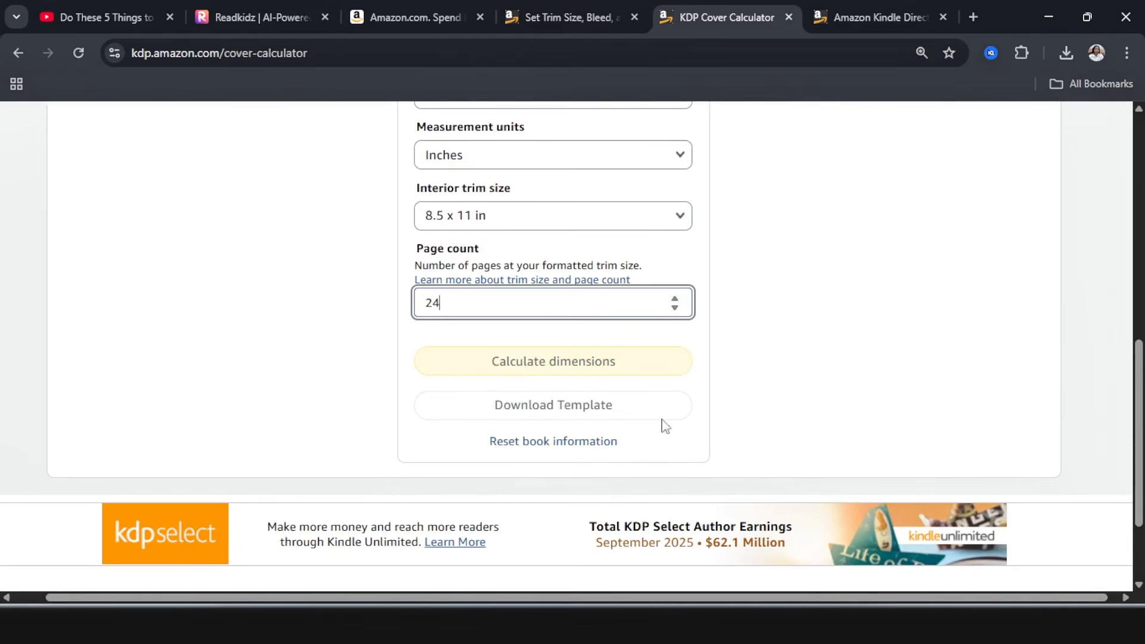
left_click(545, 362)
left_click(235, 377)
scroll(363, 409, "up", 15)
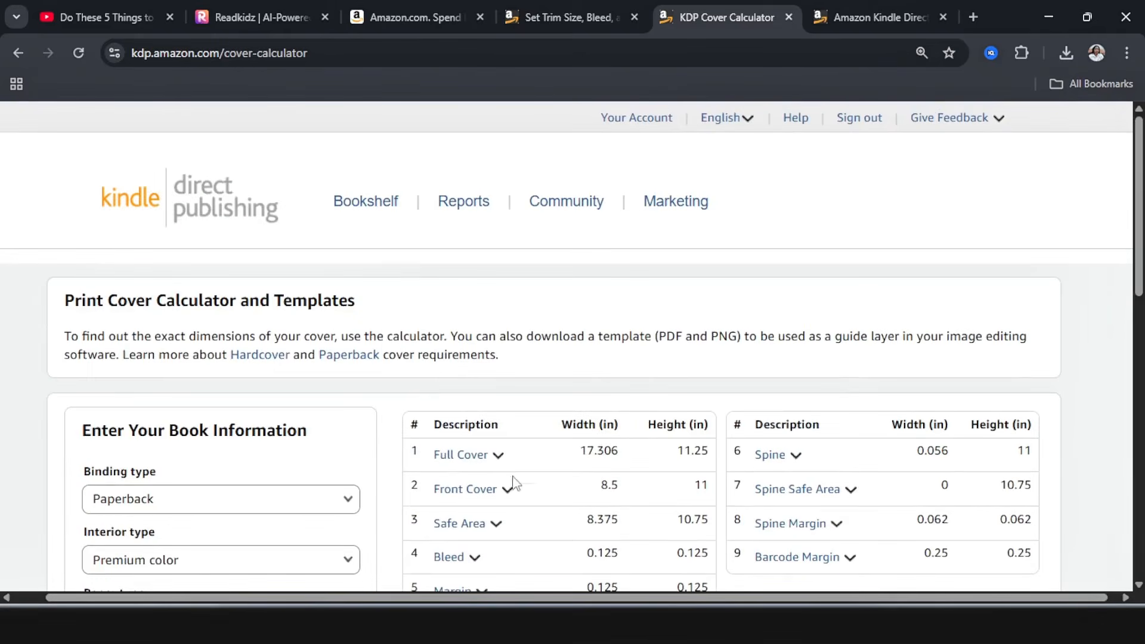
Copy the full cover width from the calculated dimensions table
scroll(466, 368, "down", 1)
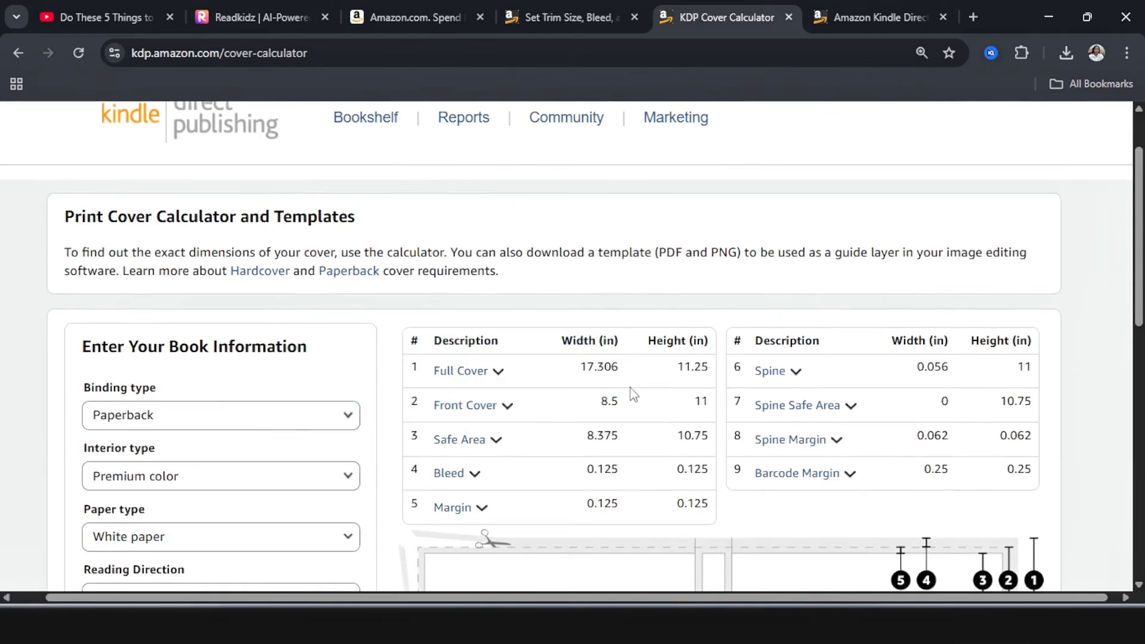
left_click_drag(625, 372, 553, 365)
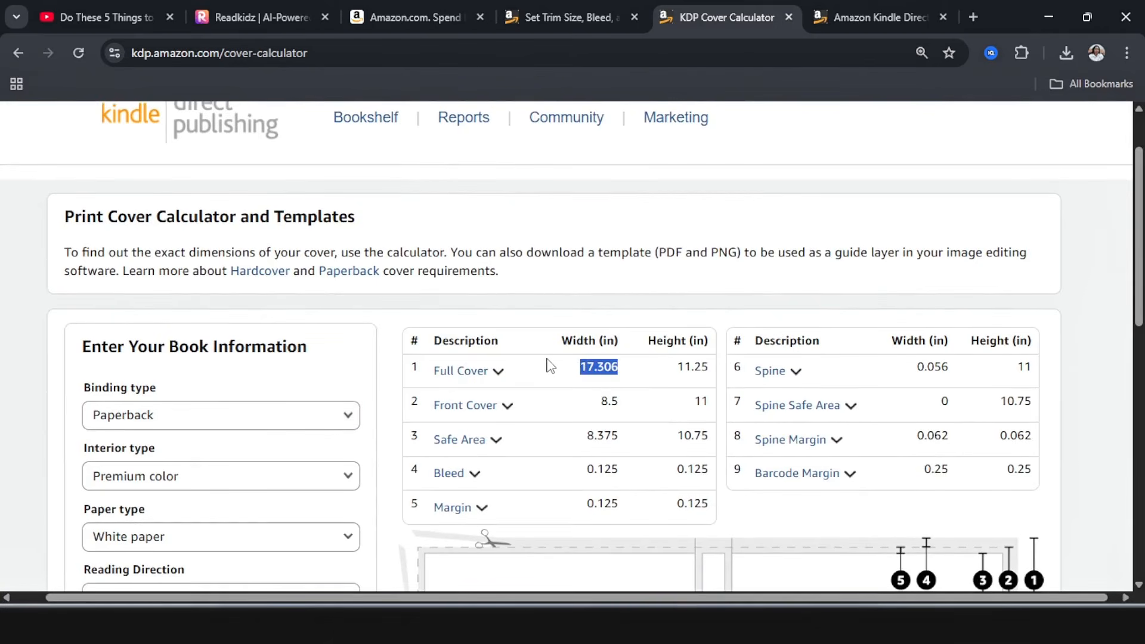
left_click(550, 365)
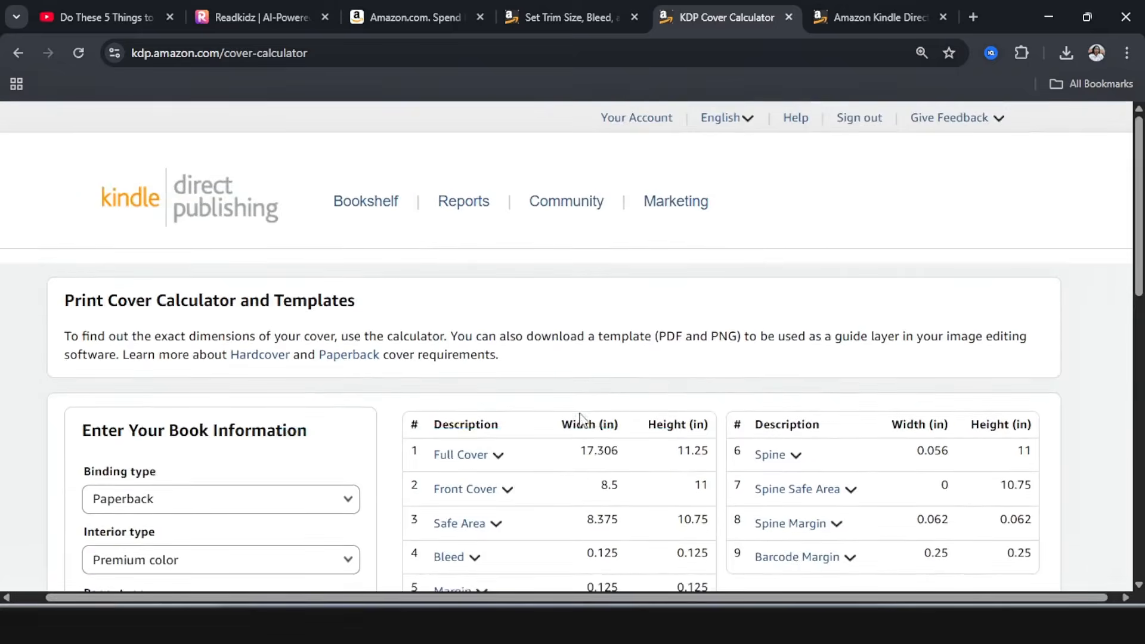
left_click_drag(622, 367, 572, 361)
key("ctrl+c")
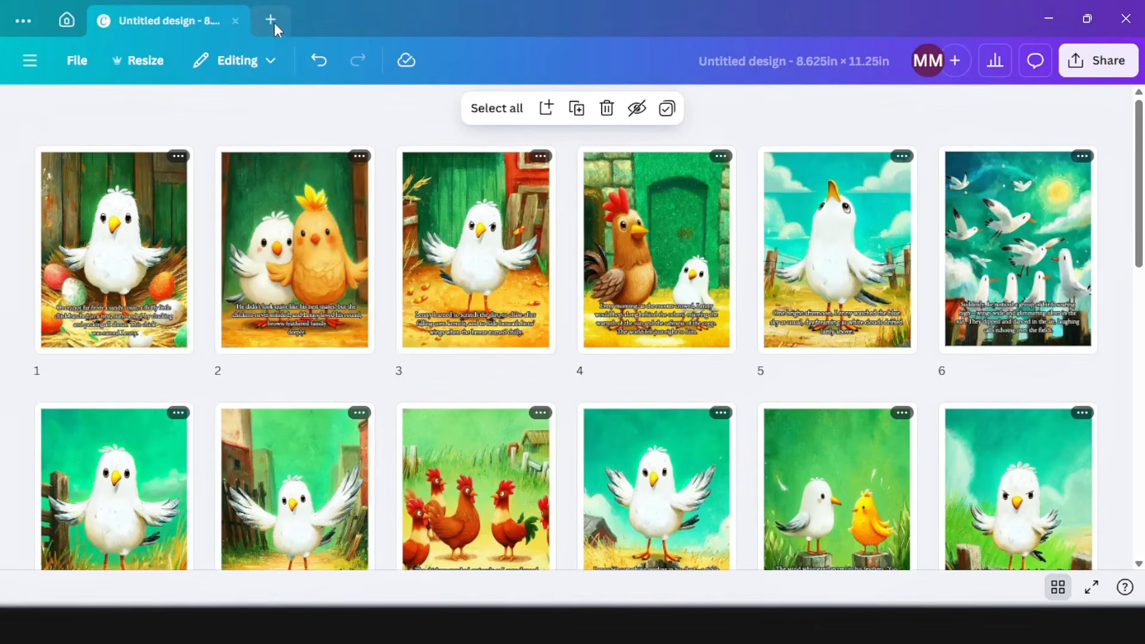
Switch to Canva and create a new custom-size design 17.306 in wide and 11.25 in high
left_click(271, 24)
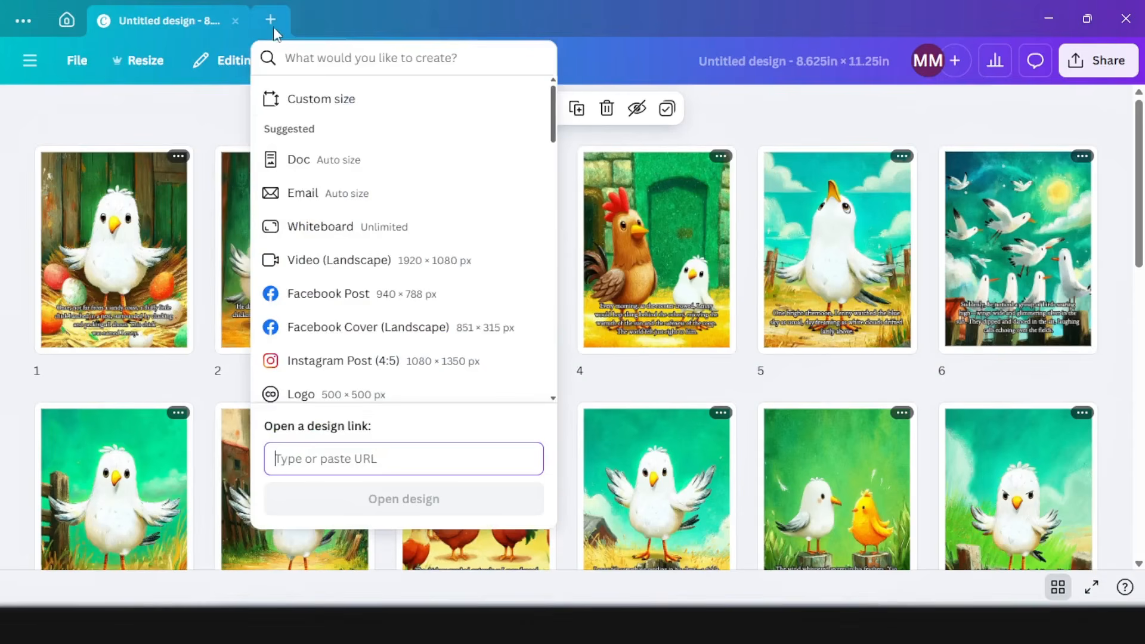
left_click(355, 101)
left_click_drag(305, 127, 275, 114)
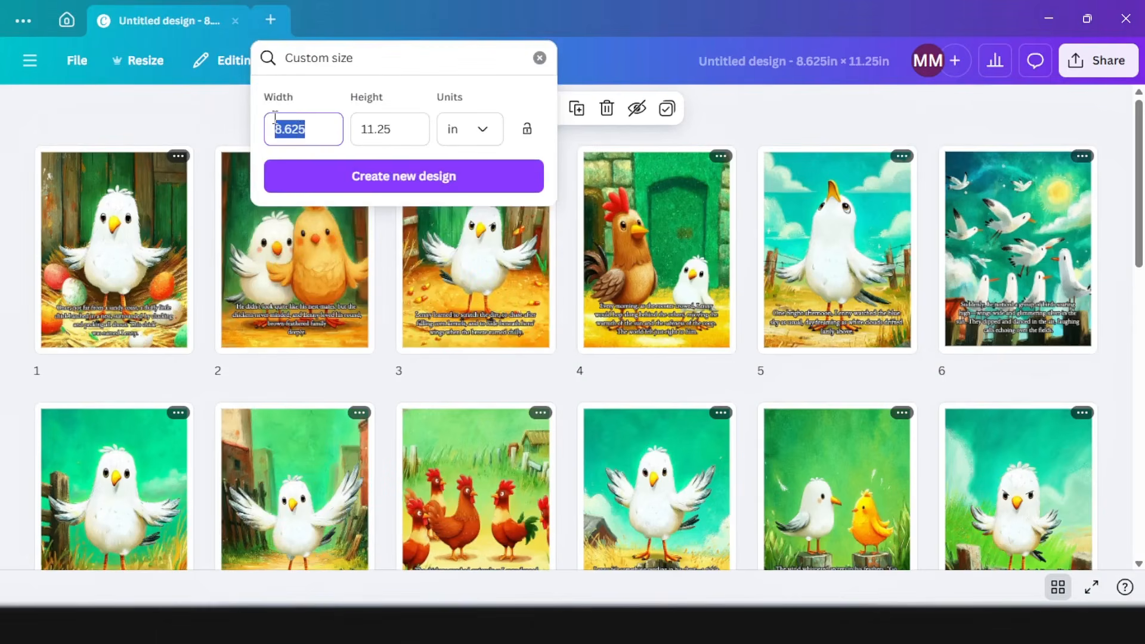
key("ctrl+v")
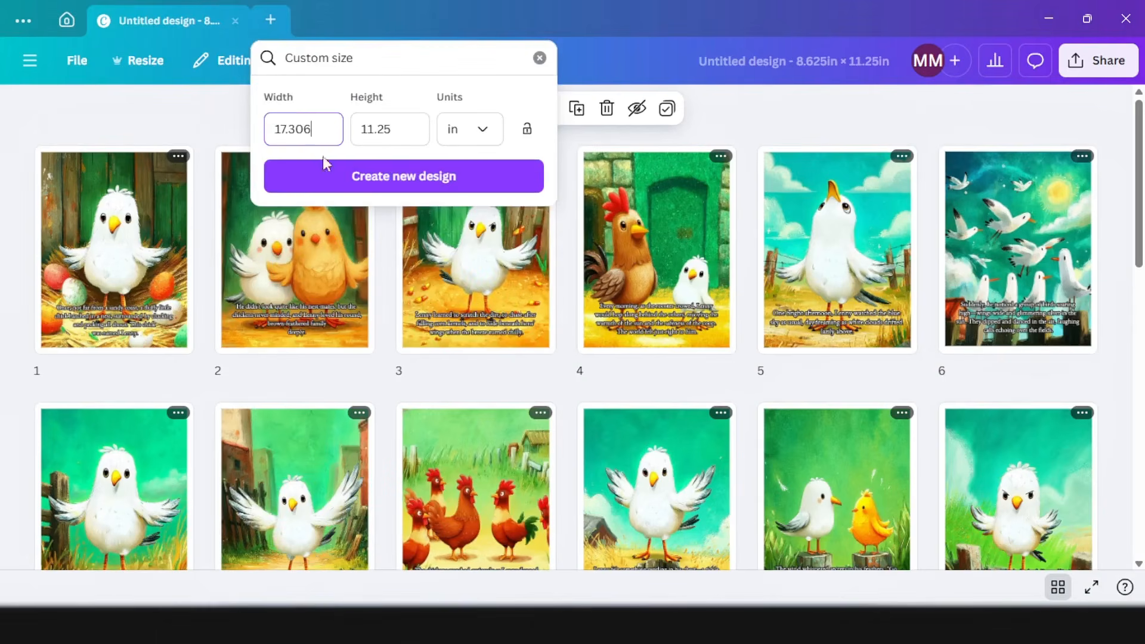
left_click(348, 182)
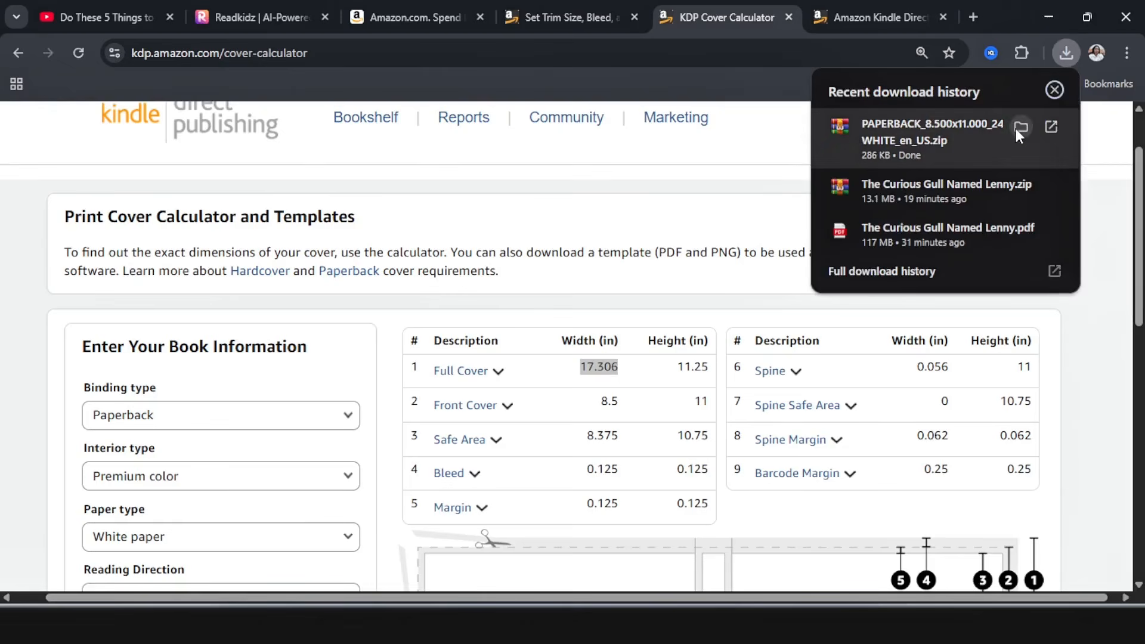
Extract the downloaded KDP paperback cover template archive in Downloads and upload its PNG file to the new Canva design
left_click(1015, 127)
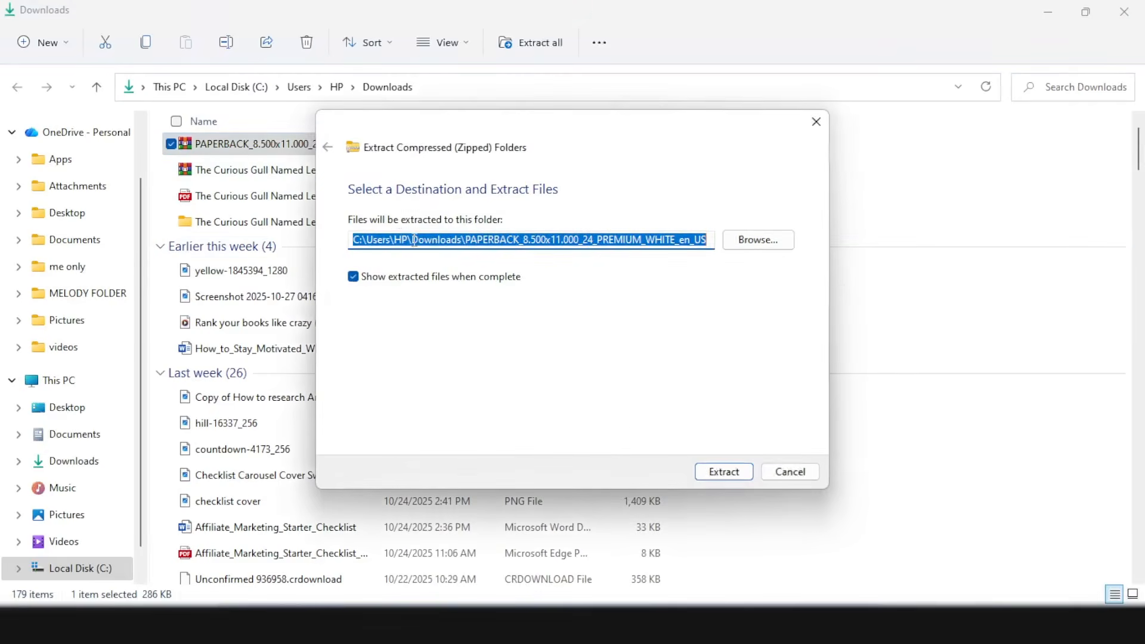
left_click(722, 472)
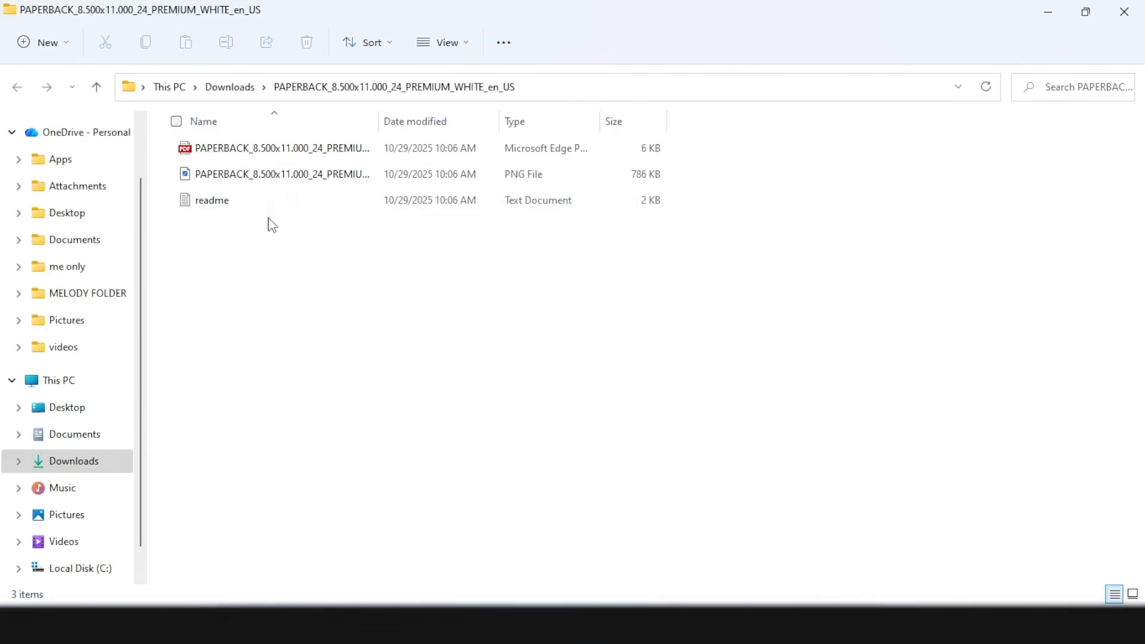
left_click(249, 180)
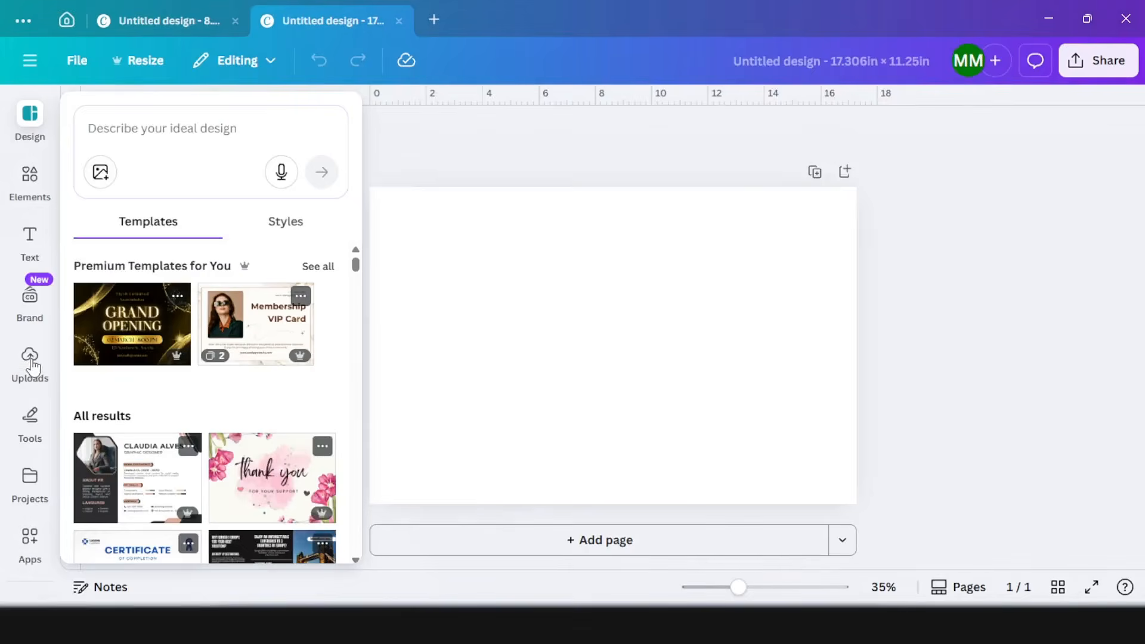
left_click(31, 362)
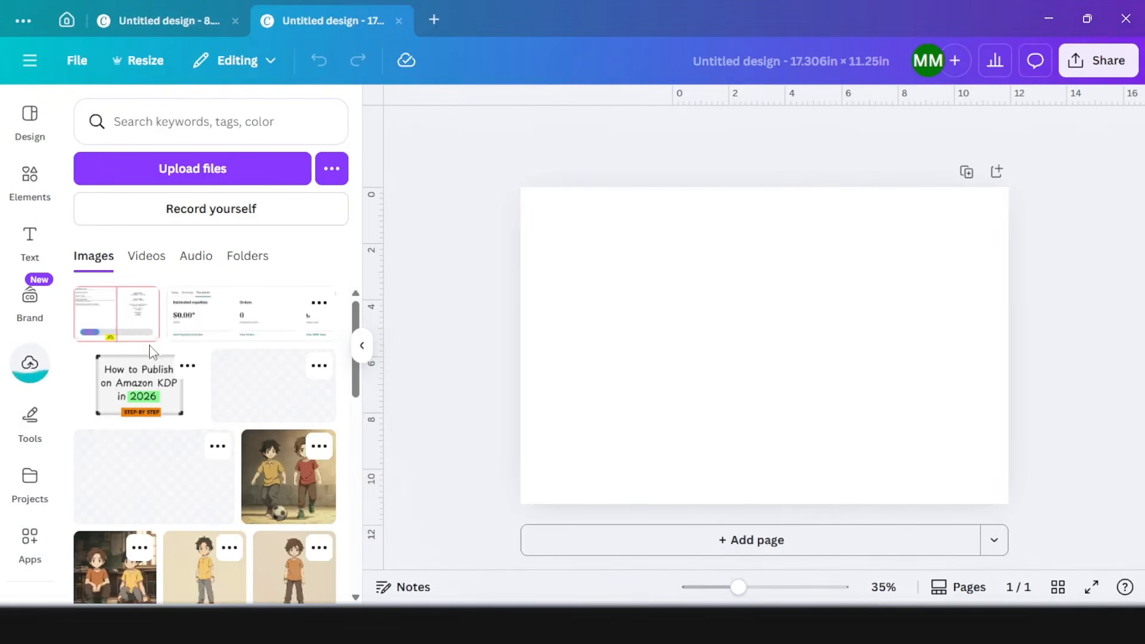
Place the uploaded cover template on the page, align it with the page's upper-left corner and enlarge it to fill the page
left_click_drag(118, 324, 609, 311)
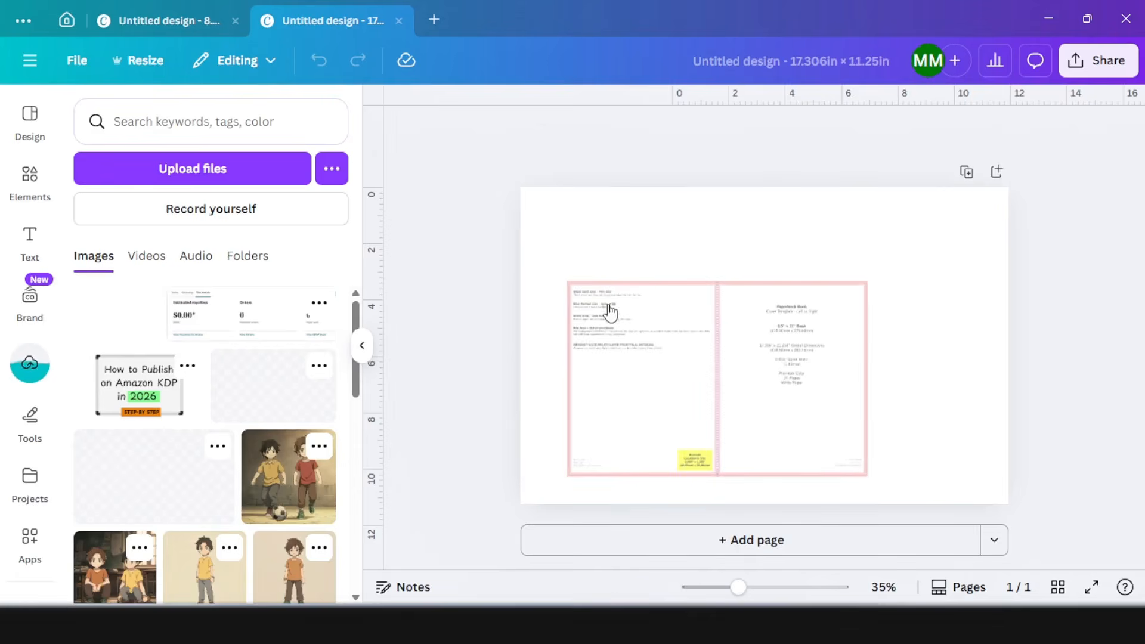
left_click_drag(662, 350, 624, 255)
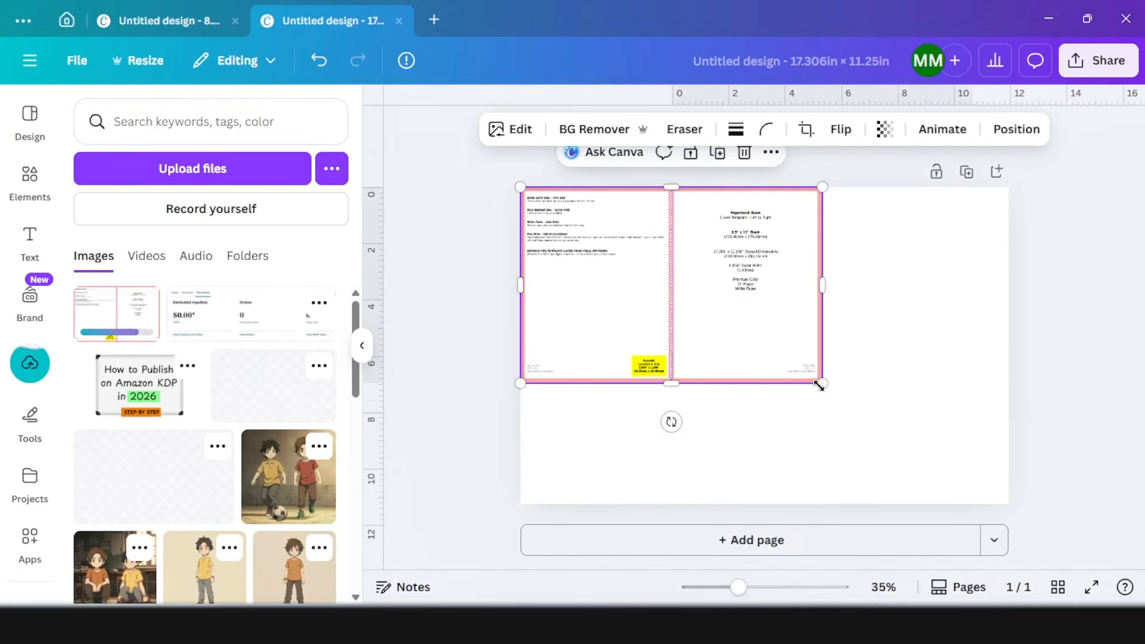
left_click_drag(820, 385, 1013, 526)
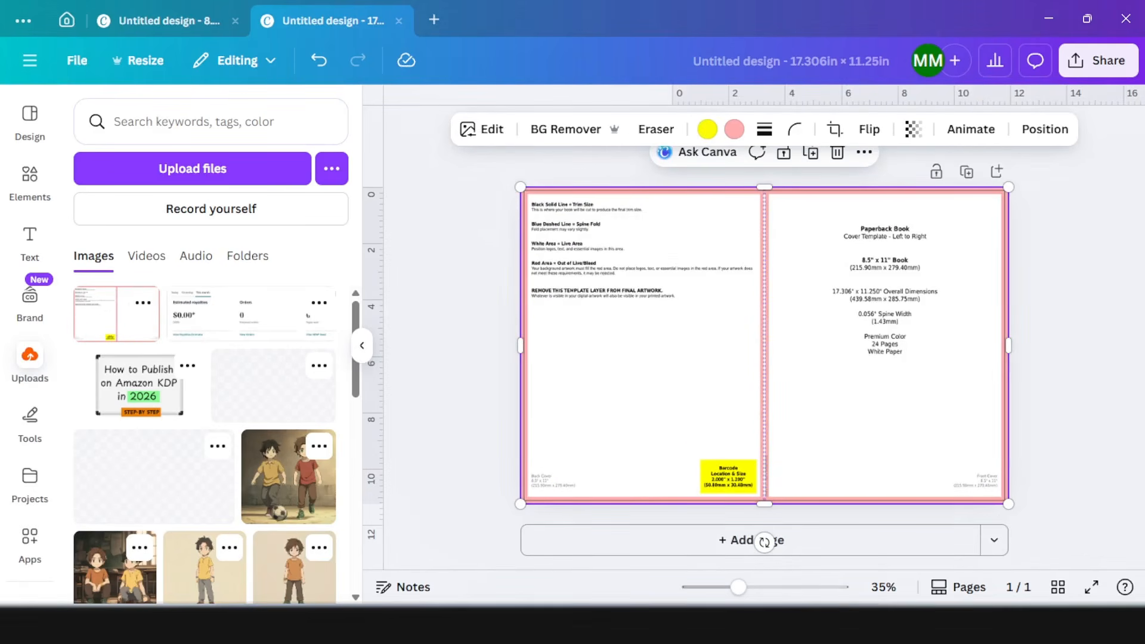
Switch to Readkidz, show the book's cover page and examine its alternative background illustrations
left_click(326, 625)
left_click(241, 9)
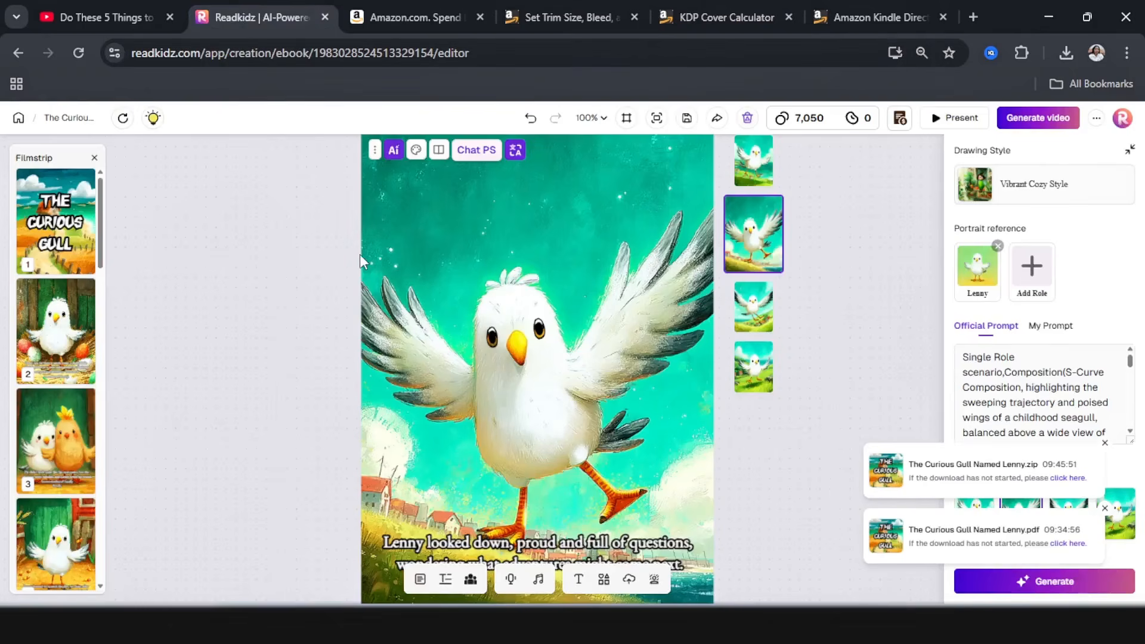
left_click(65, 230)
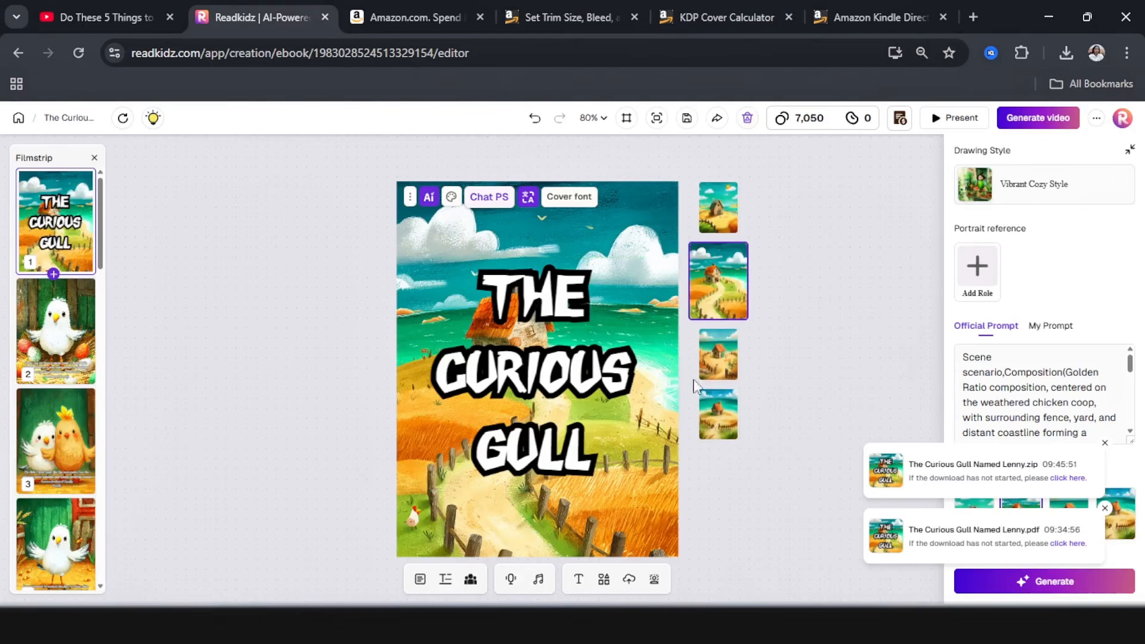
left_click(723, 359)
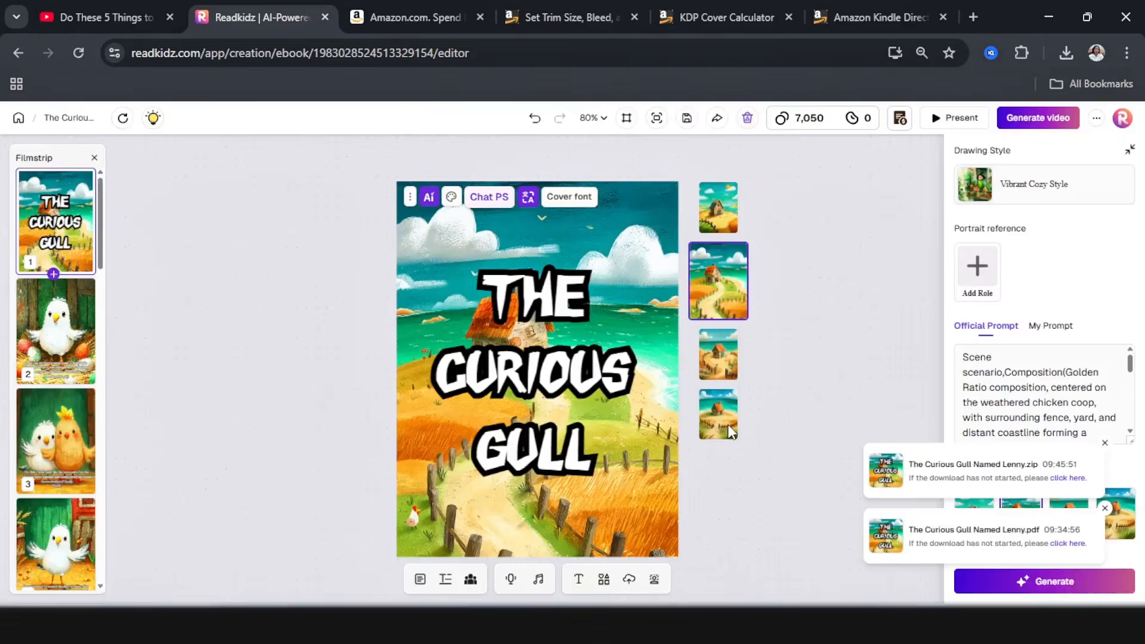
left_click(729, 429)
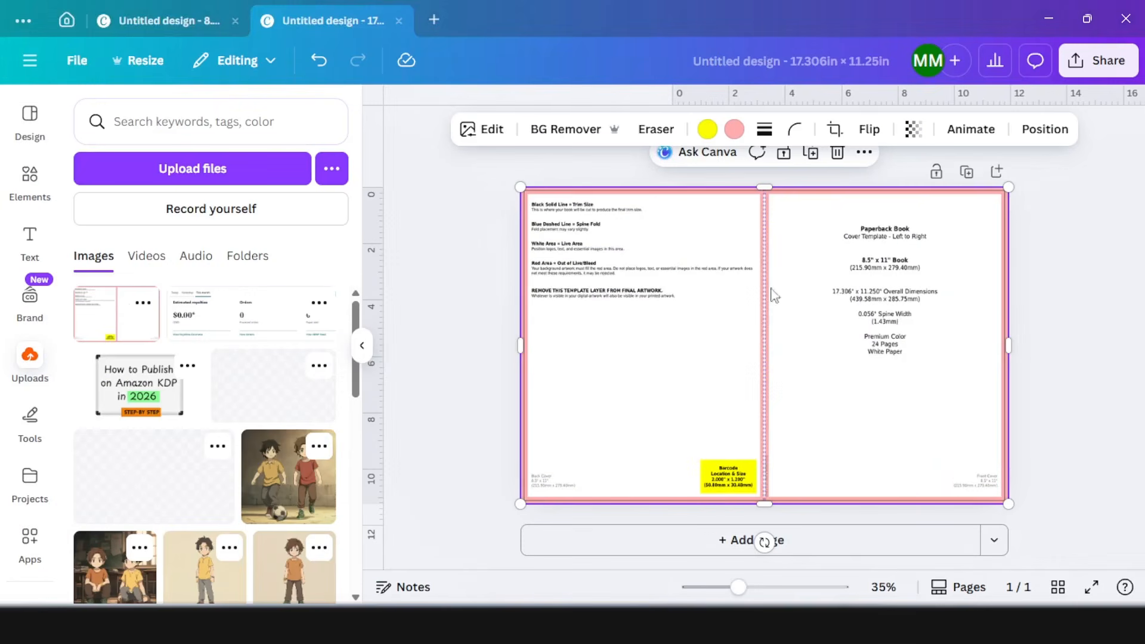
Place the title page from The Curious Gull Named Lenny.pdf in the Curious gull folder over the front cover area, enlarged to fill it
left_click(57, 479)
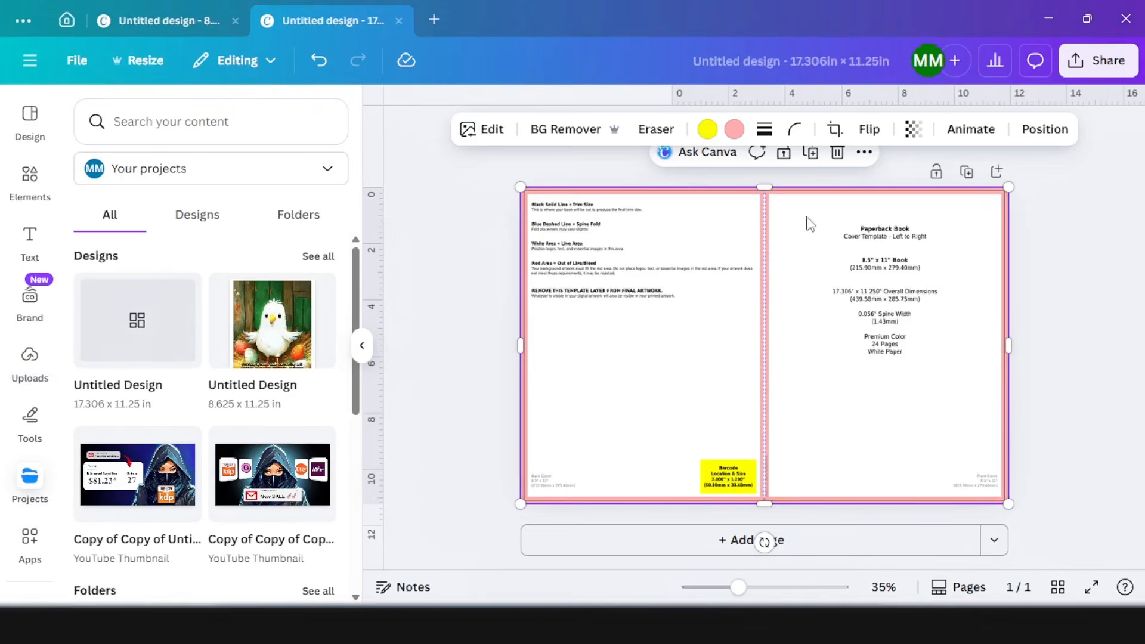
scroll(187, 307, "down", 5)
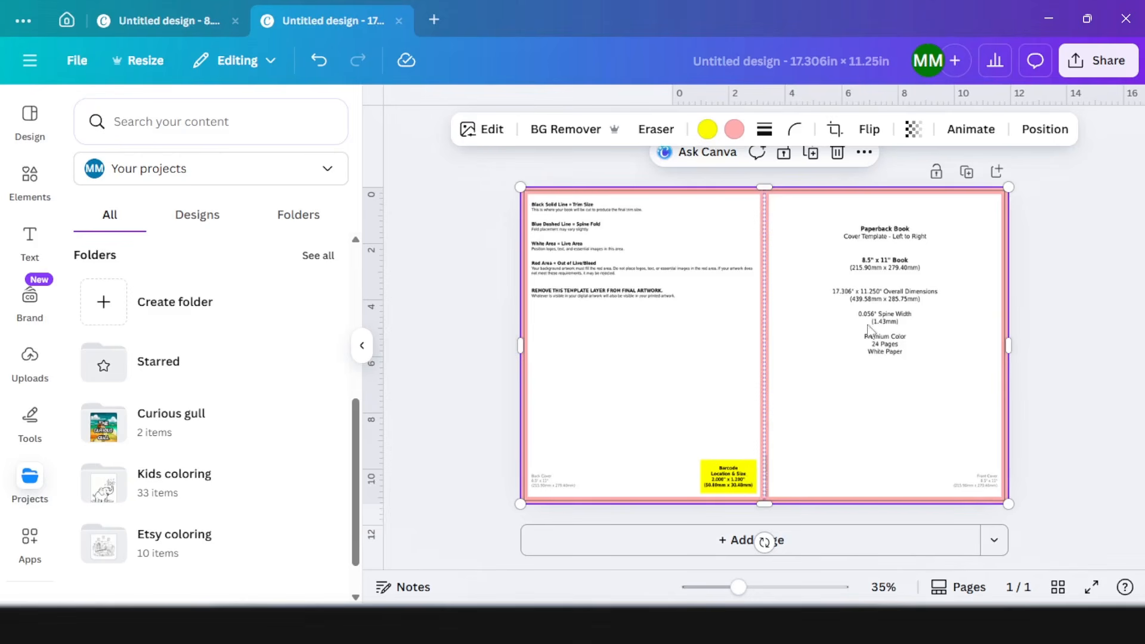
left_click(207, 423)
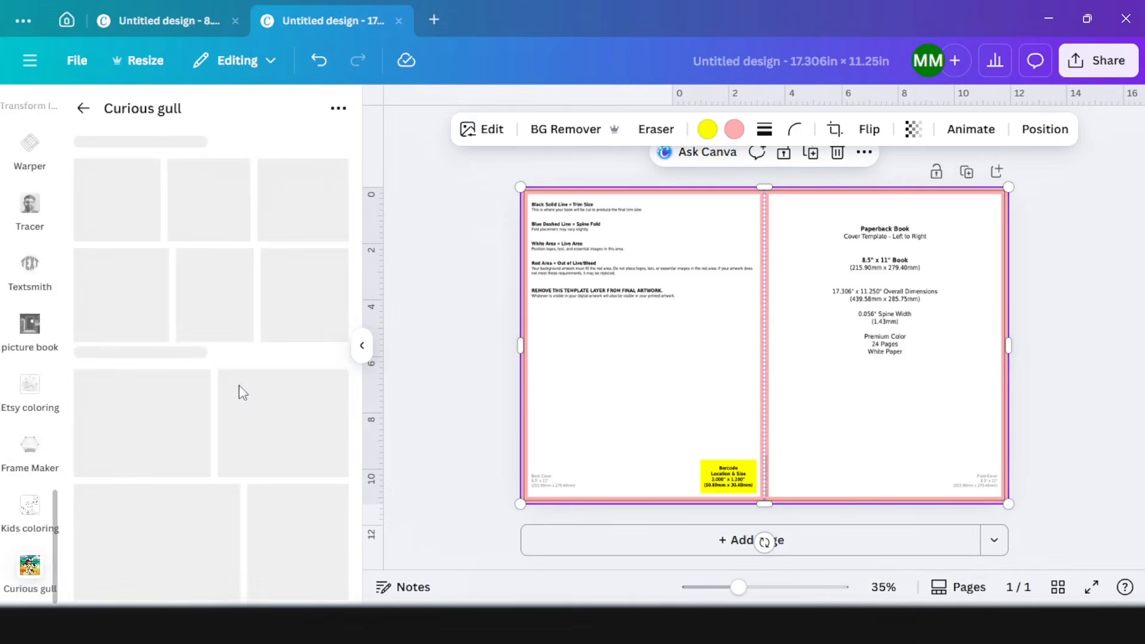
left_click(116, 380)
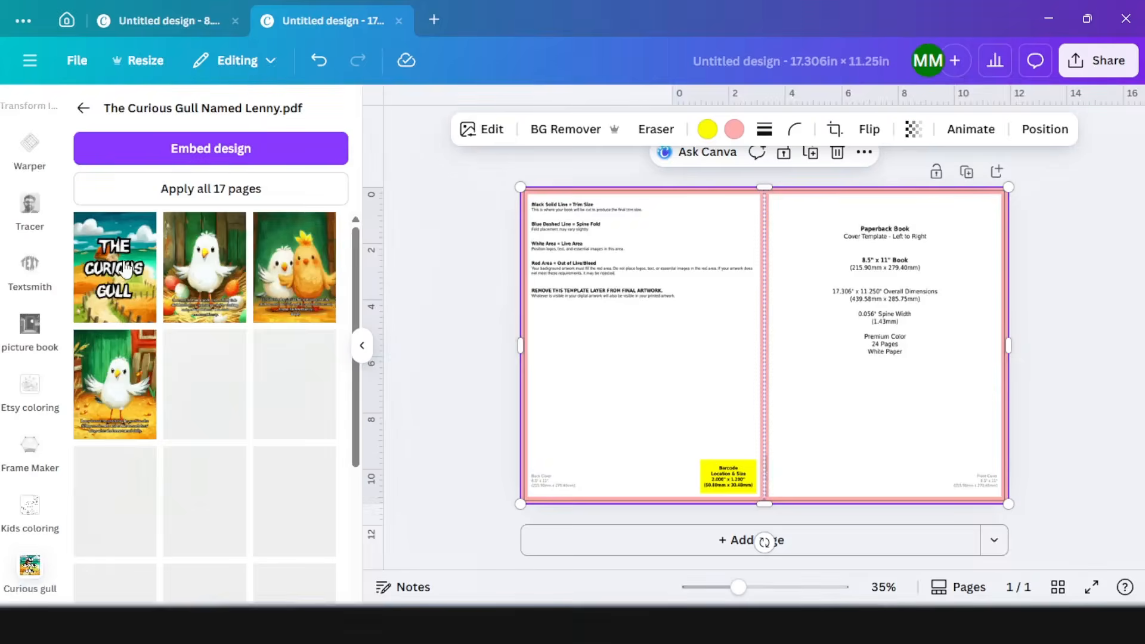
left_click_drag(115, 267, 881, 271)
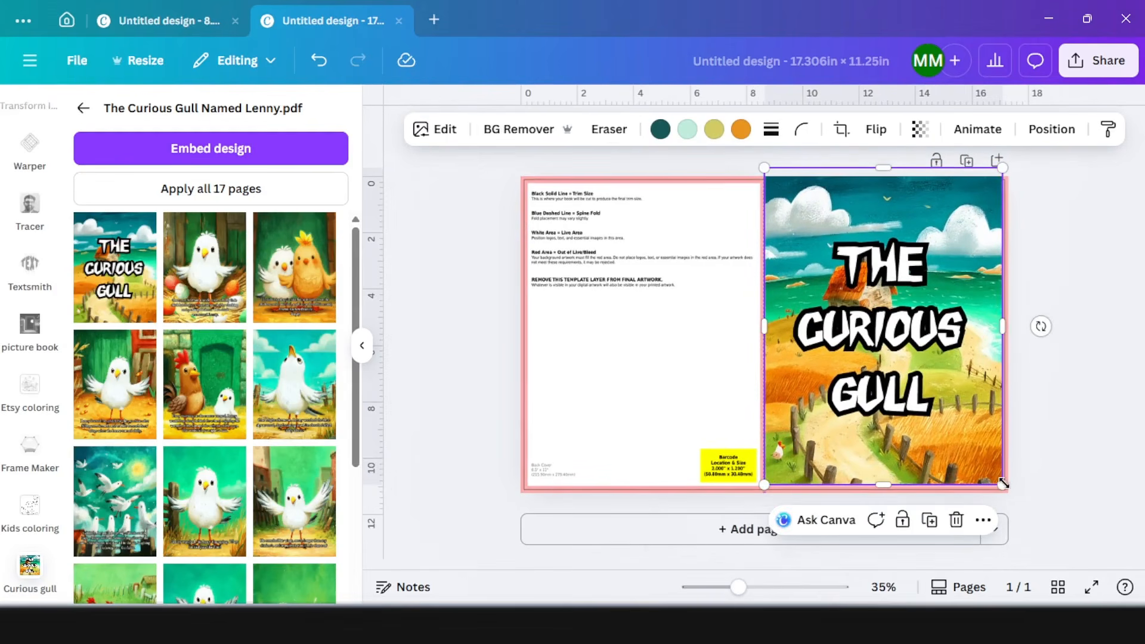
left_click_drag(1003, 484, 1012, 493)
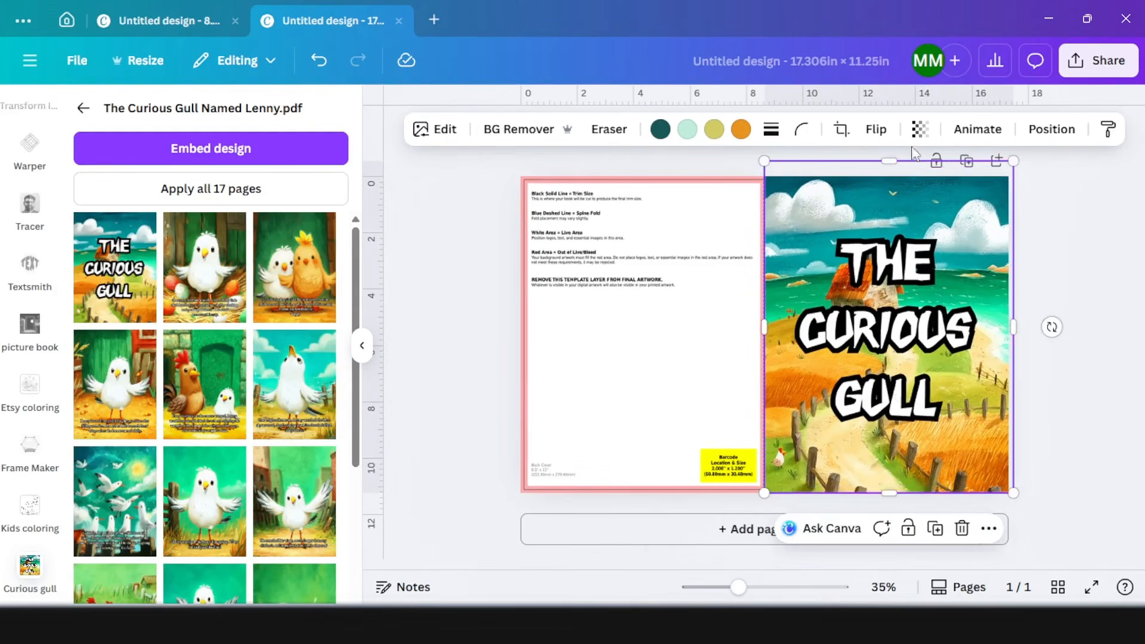
Set the front cover image's transparency to 68 to see the template underneath
left_click(921, 128)
left_click(922, 198)
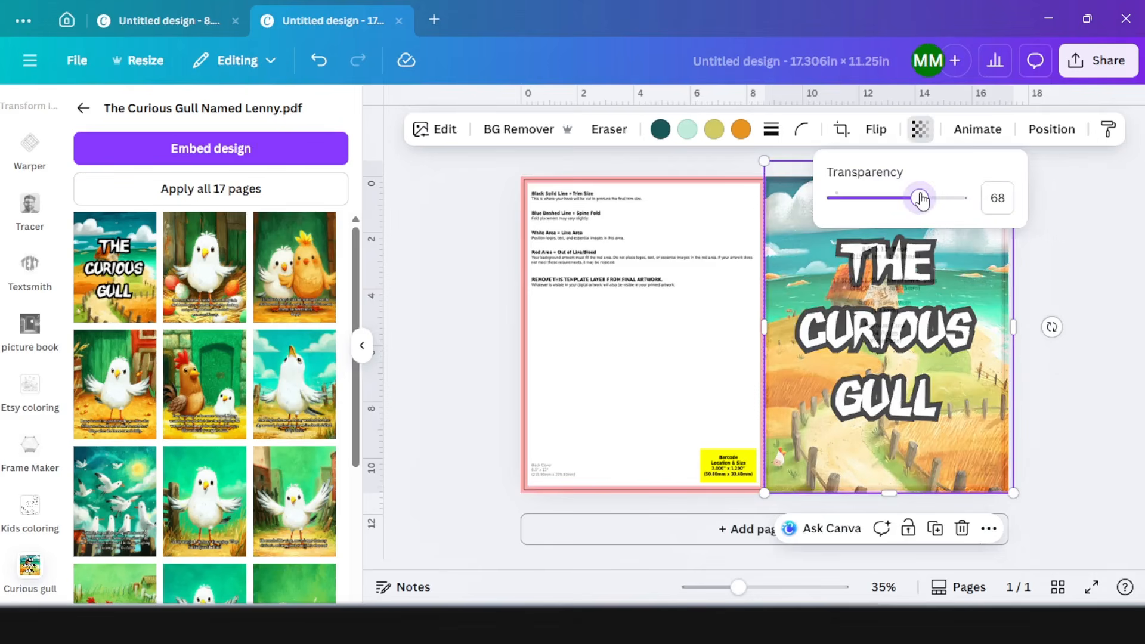
left_click(1051, 289)
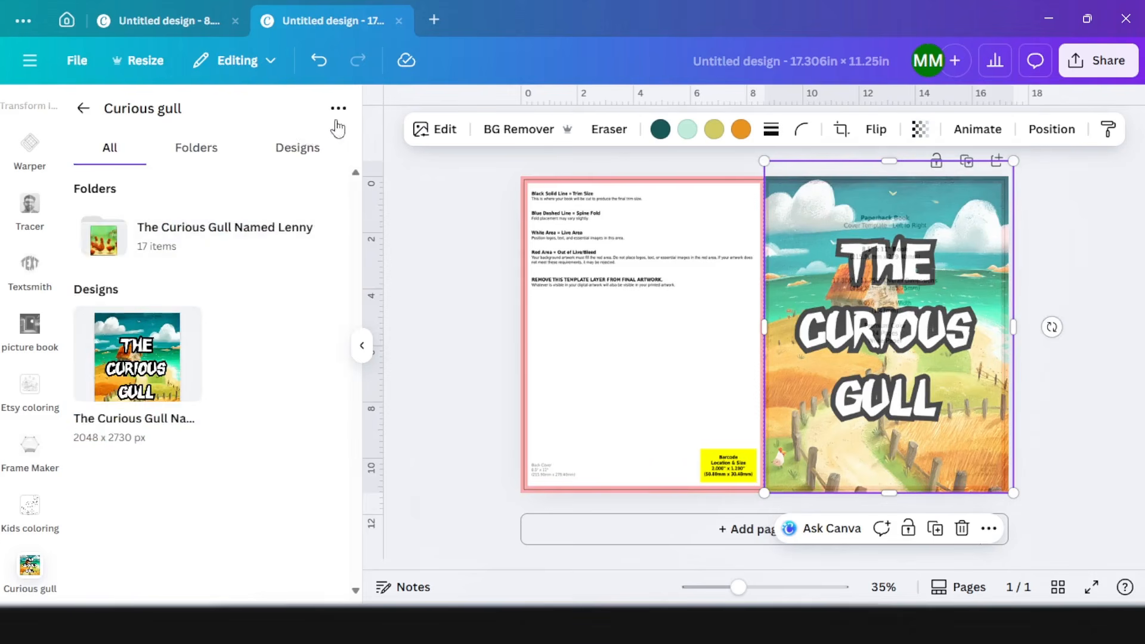
Upload the farmhouse background and the page 3 two-chicks illustration from Readkidz to the Curious gull folder in Canva
left_click(338, 109)
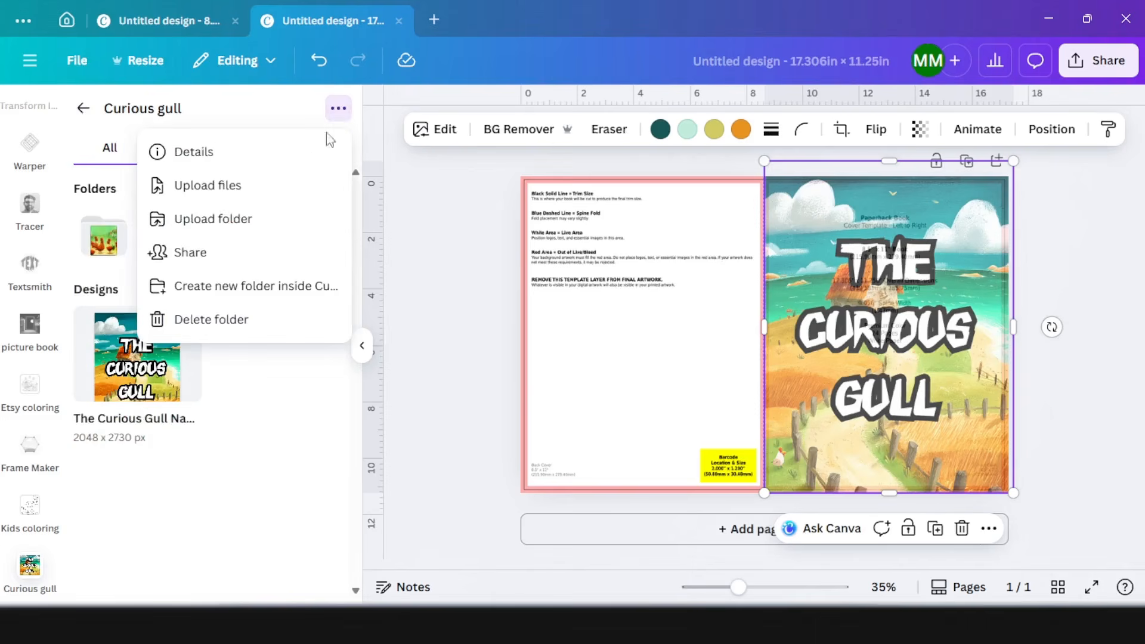
left_click(225, 185)
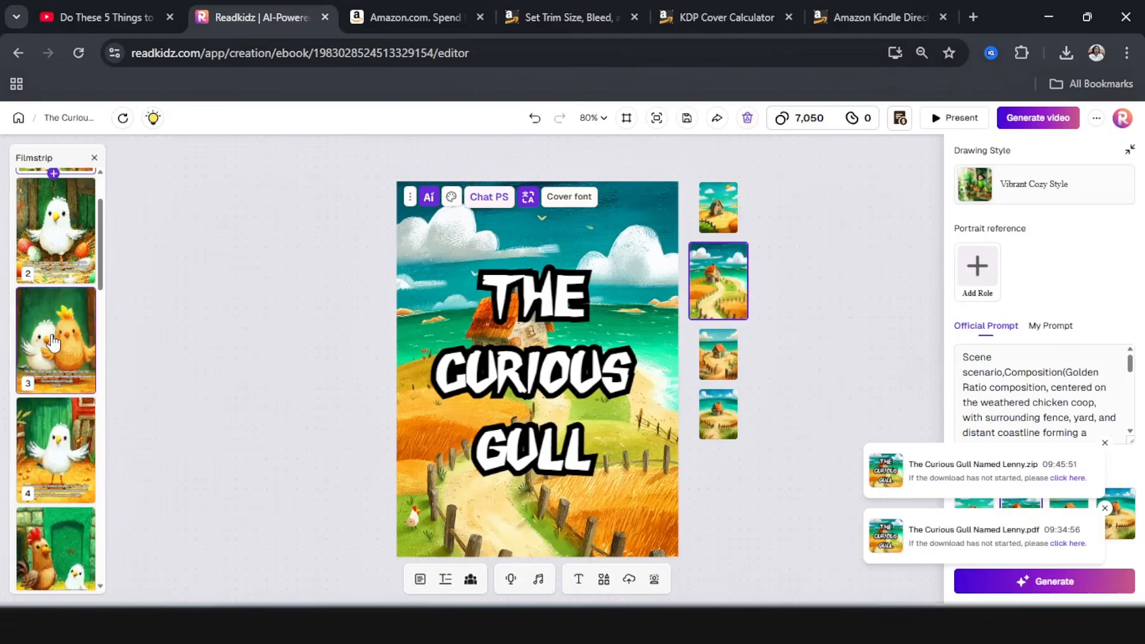
left_click(53, 353)
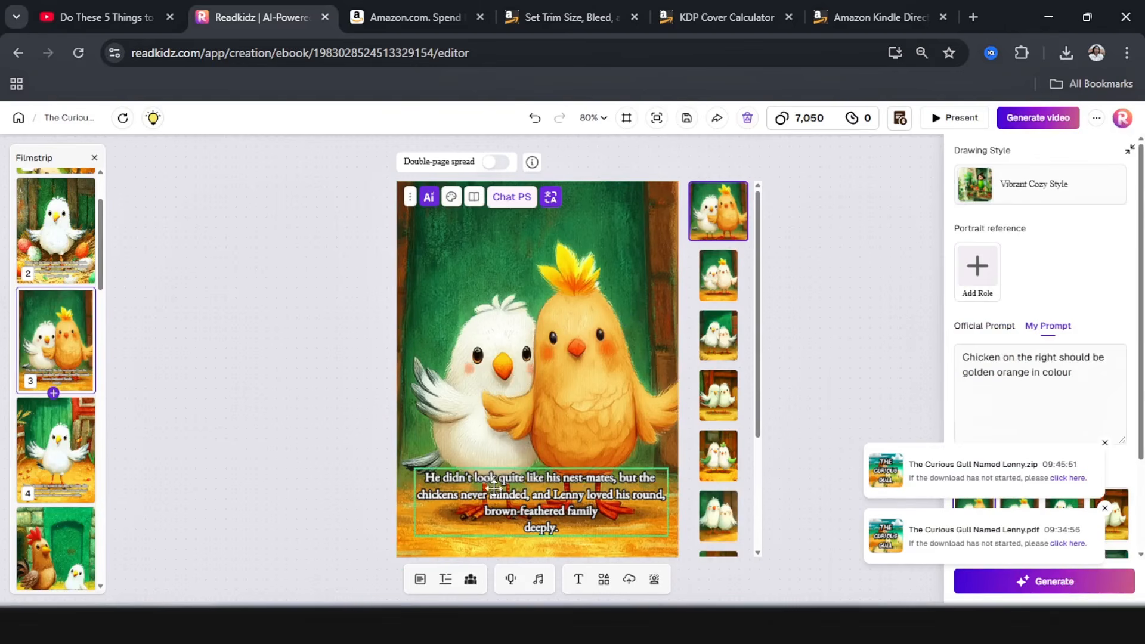
left_click(714, 214)
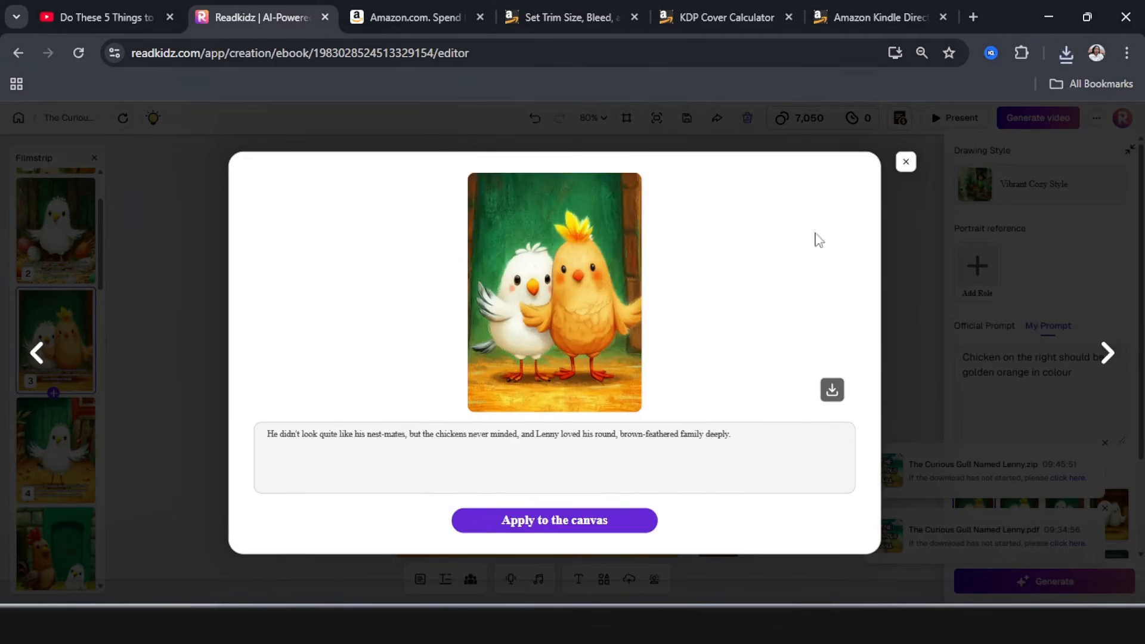
left_click(1083, 17)
left_click(965, 83)
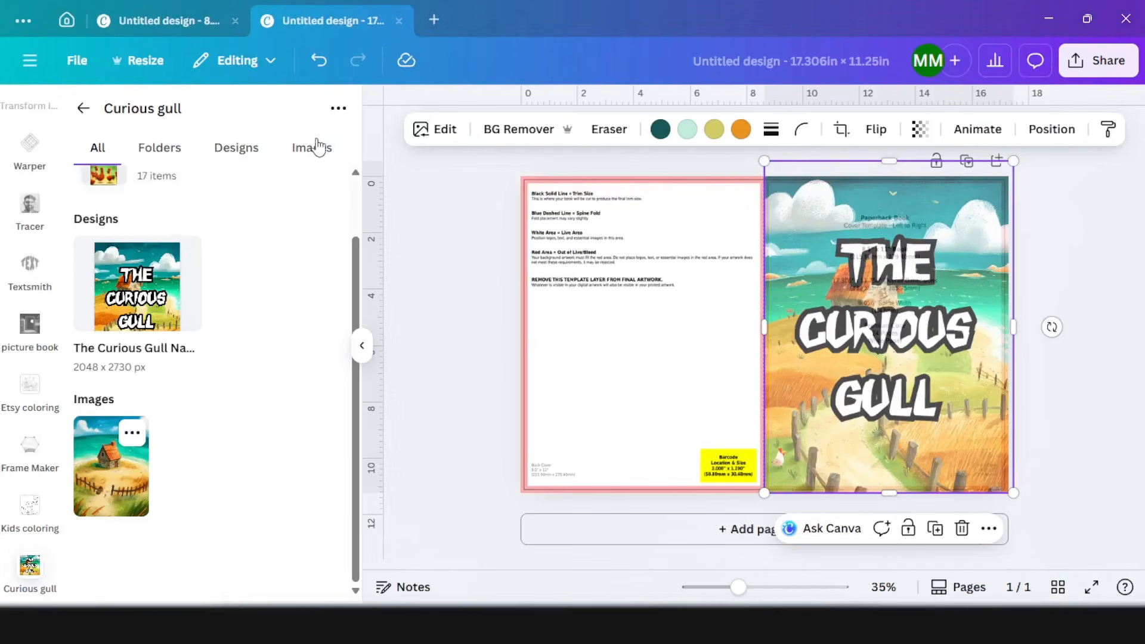
left_click(337, 108)
left_click(209, 190)
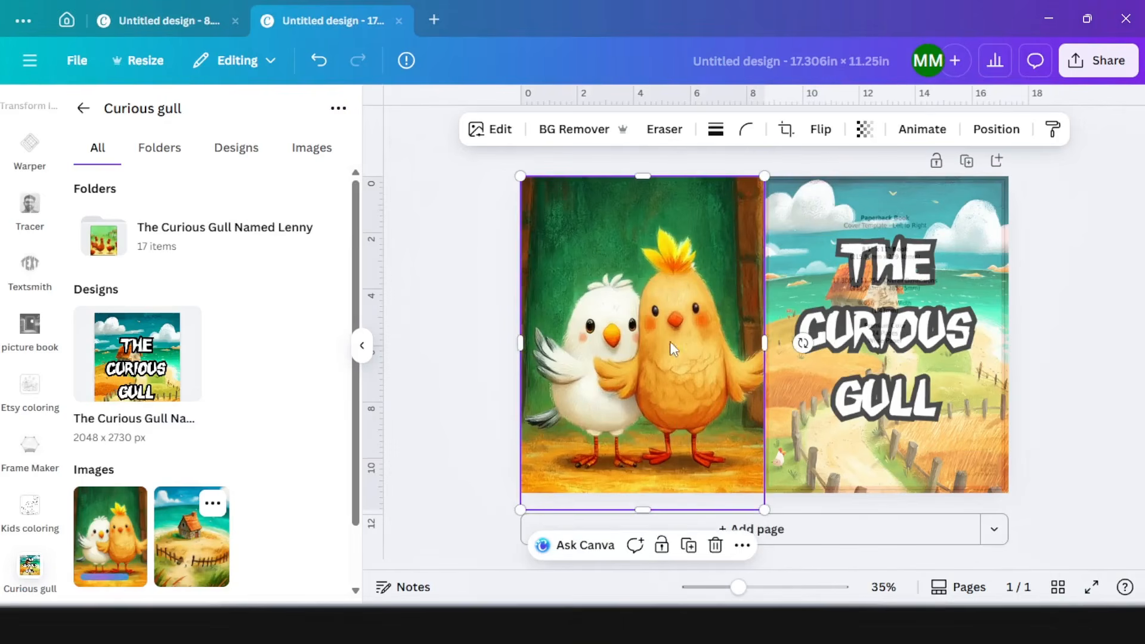
Position the two-chicks illustration over the back cover area, flush with the page's lower edge, and set its transparency to 72
left_click_drag(670, 342, 669, 330)
left_click(865, 129)
left_click_drag(900, 194, 869, 197)
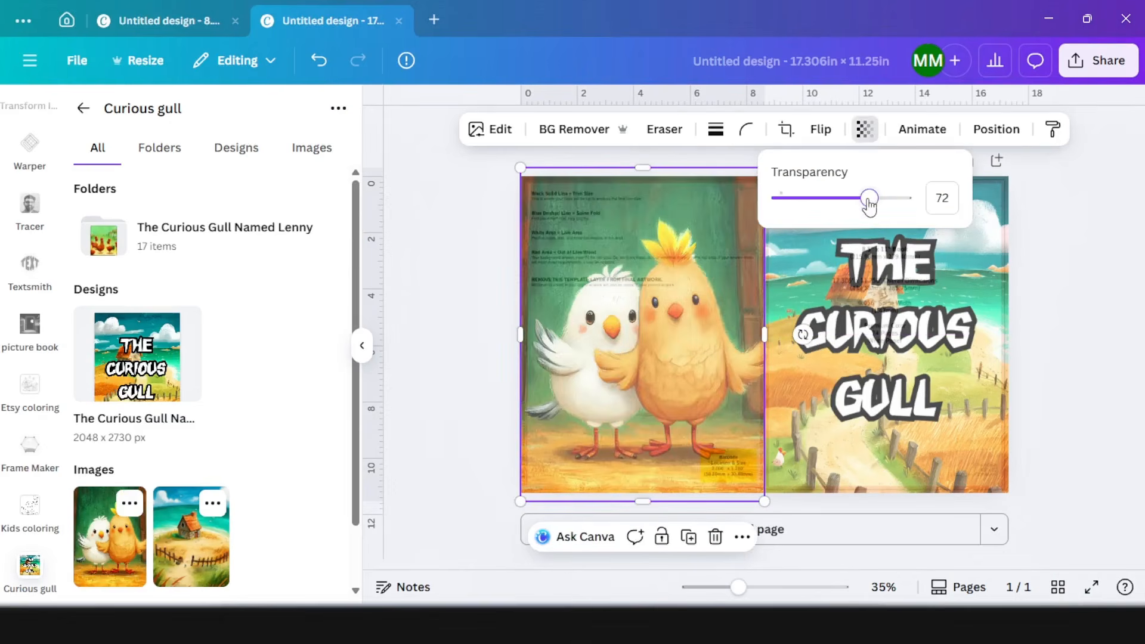
left_click(701, 296)
left_click(701, 295)
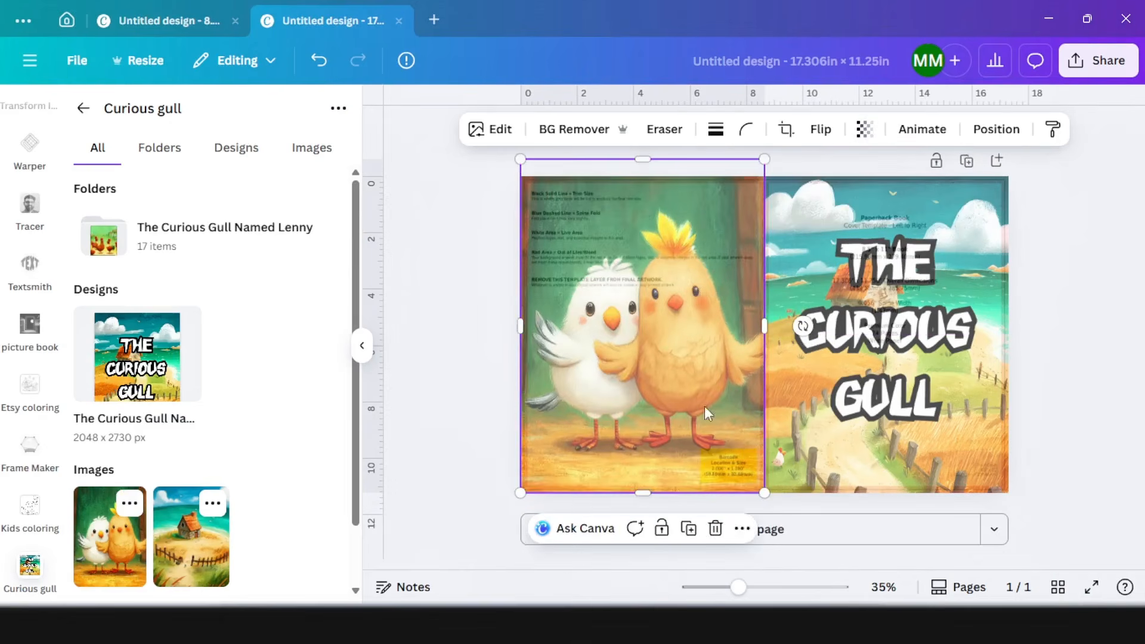
Send the two-chicks illustration to the back and delete the KDP cover template from the page
left_click(1039, 135)
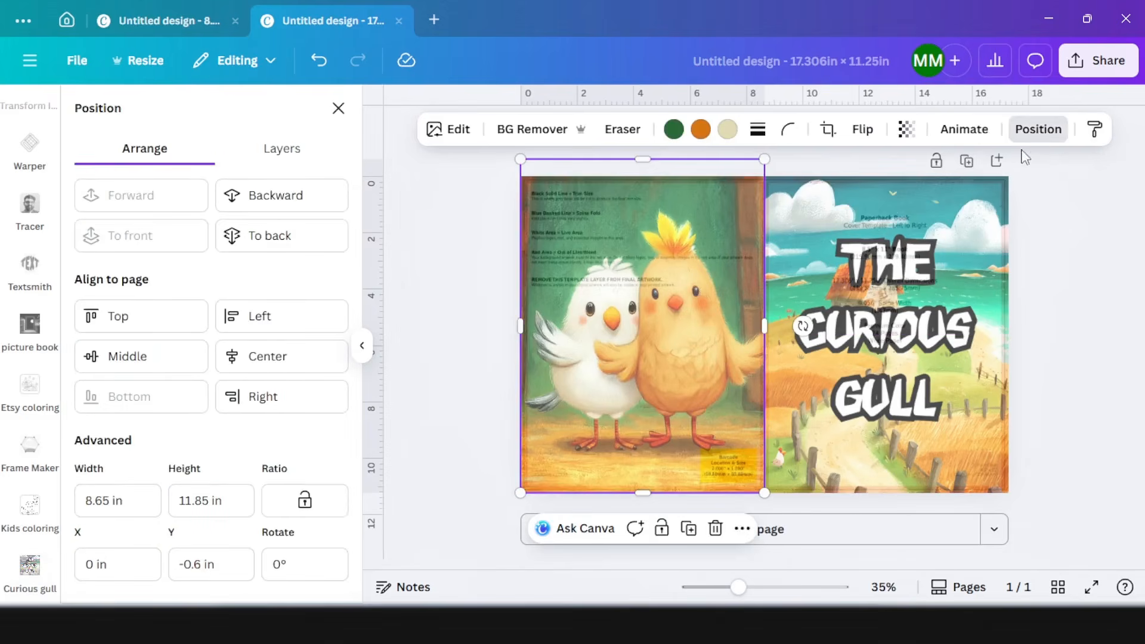
left_click(288, 235)
left_click(588, 351)
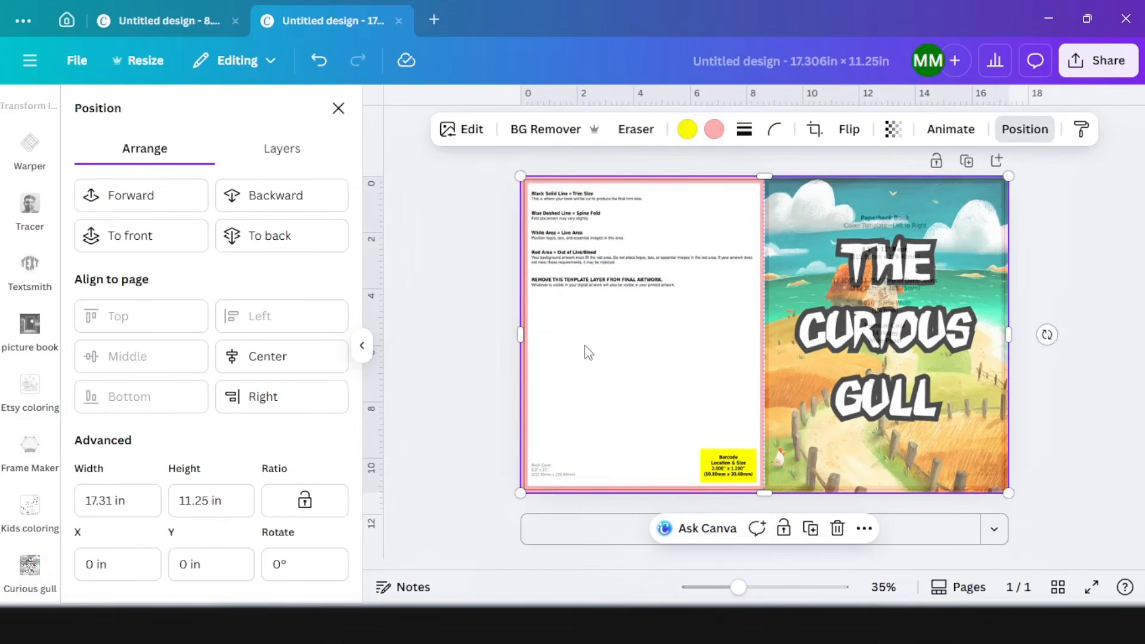
key("Delete")
Set the transparency of both the back cover and front cover images to 100
left_click(588, 352)
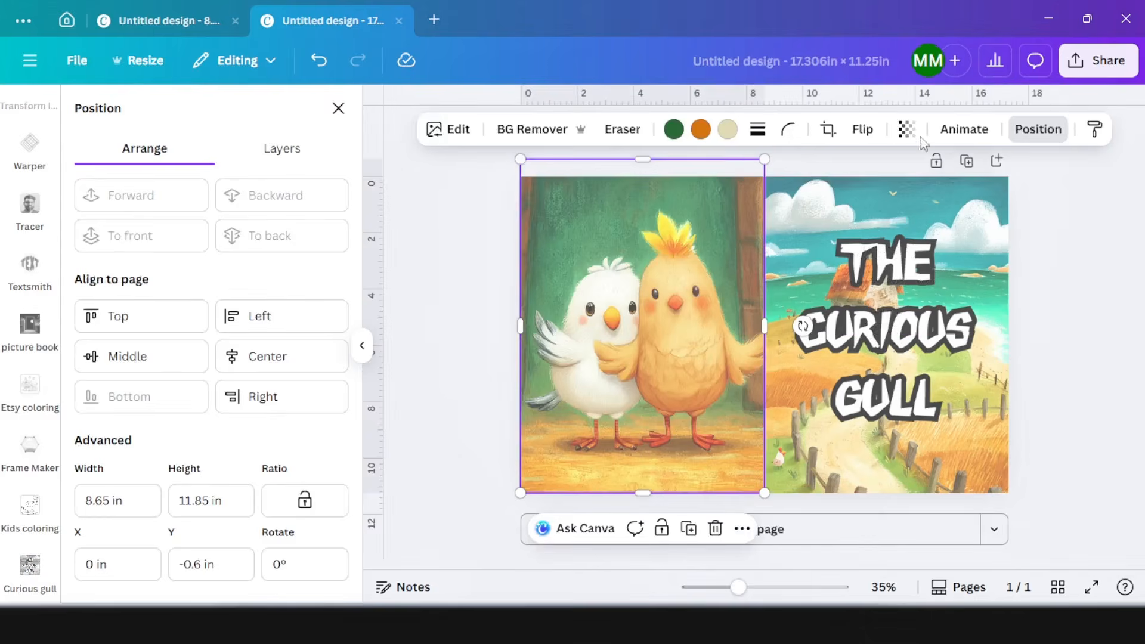
left_click(907, 129)
left_click_drag(903, 198, 1007, 214)
left_click(899, 279)
left_click(920, 128)
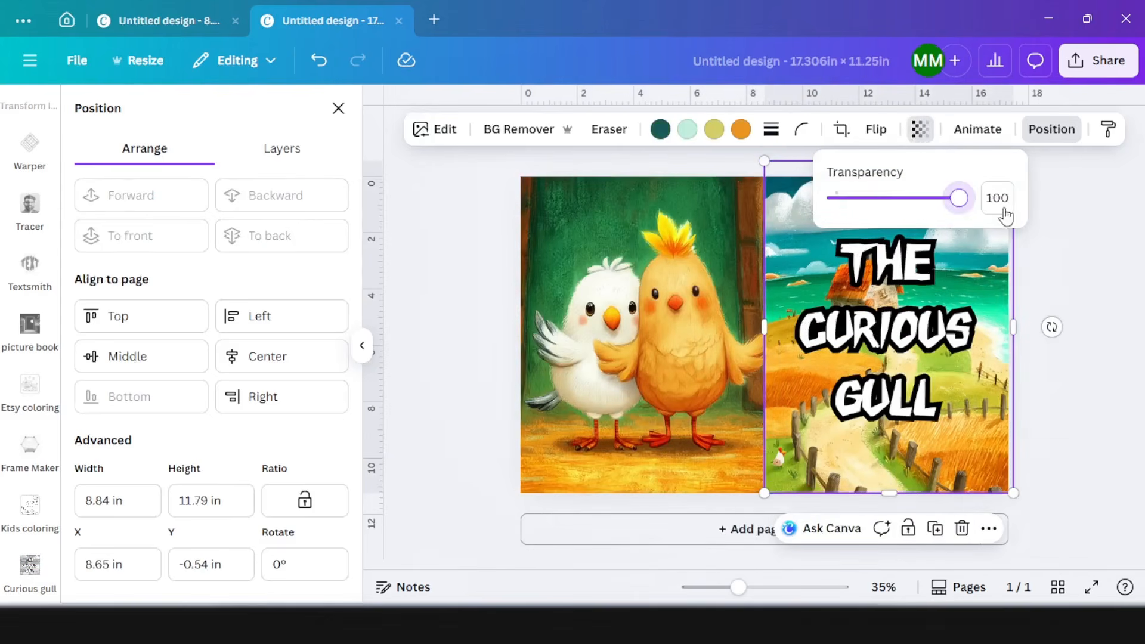
left_click(1088, 280)
left_click(1103, 279)
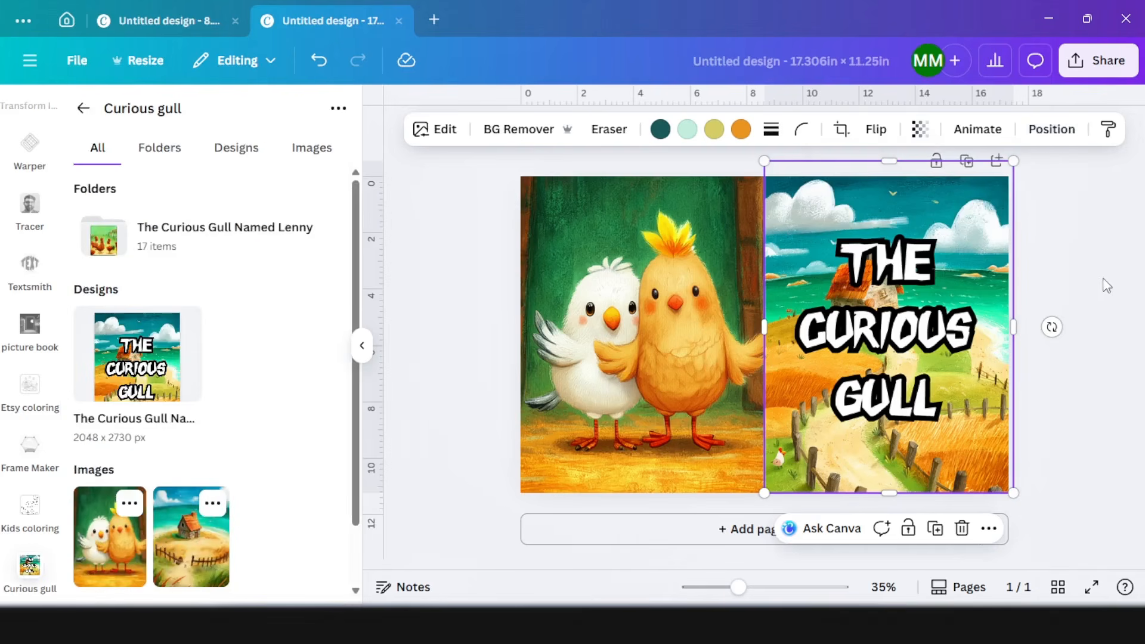
left_click(1104, 284)
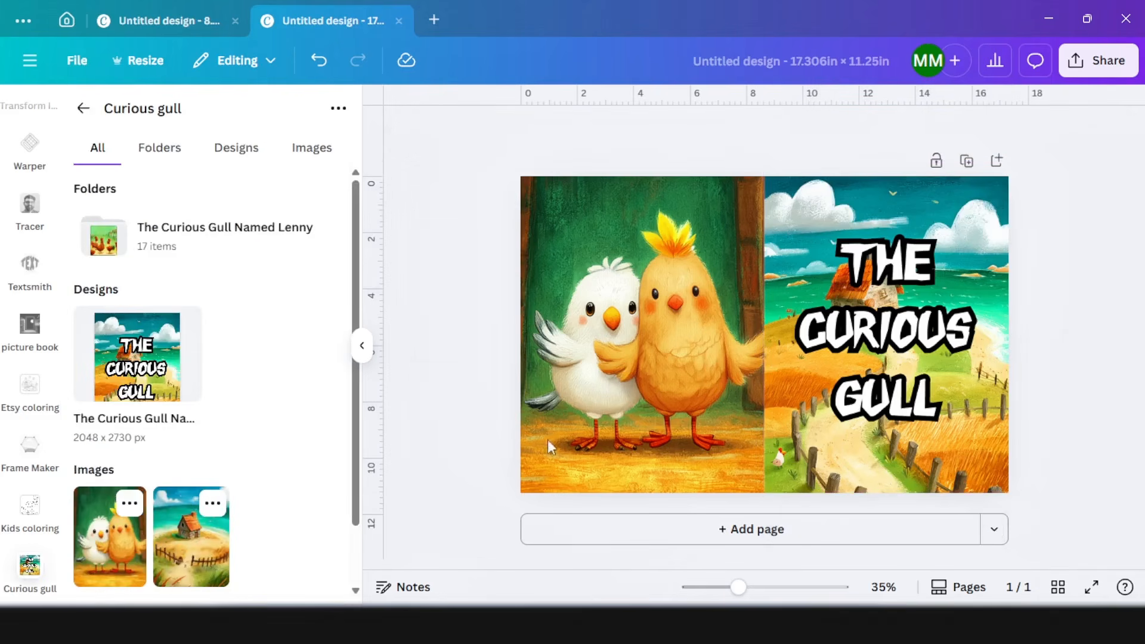
Add the text "TFI DESIGNS" in bold Playpen Sans, size 37.3, near the lower-left corner of the back cover
scroll(31, 286, "up", 10)
left_click(30, 241)
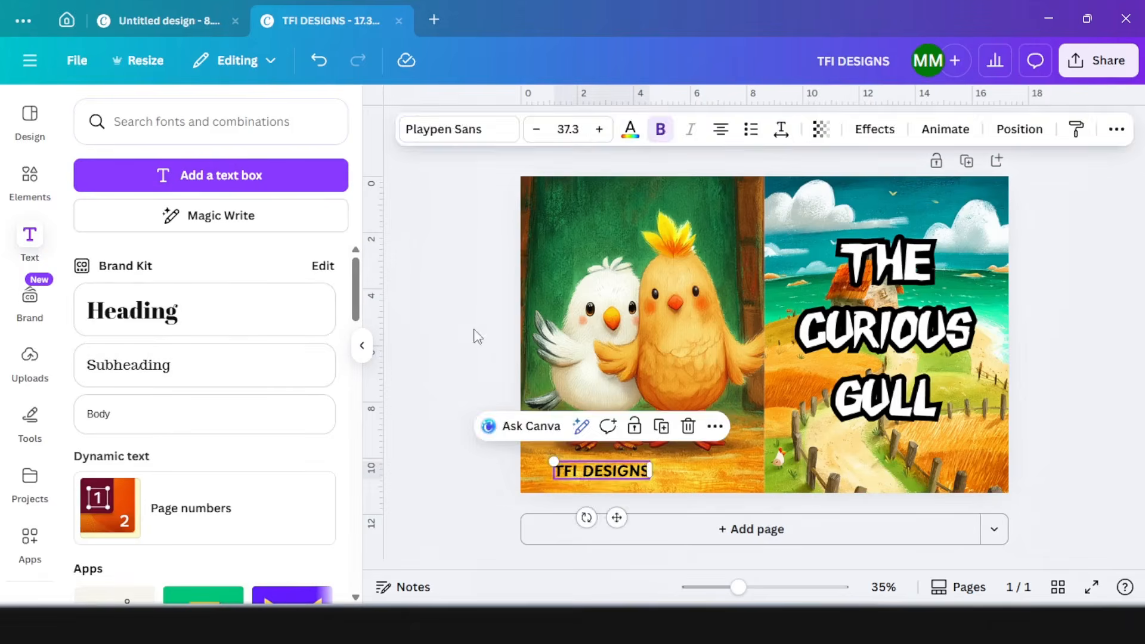
left_click(475, 330)
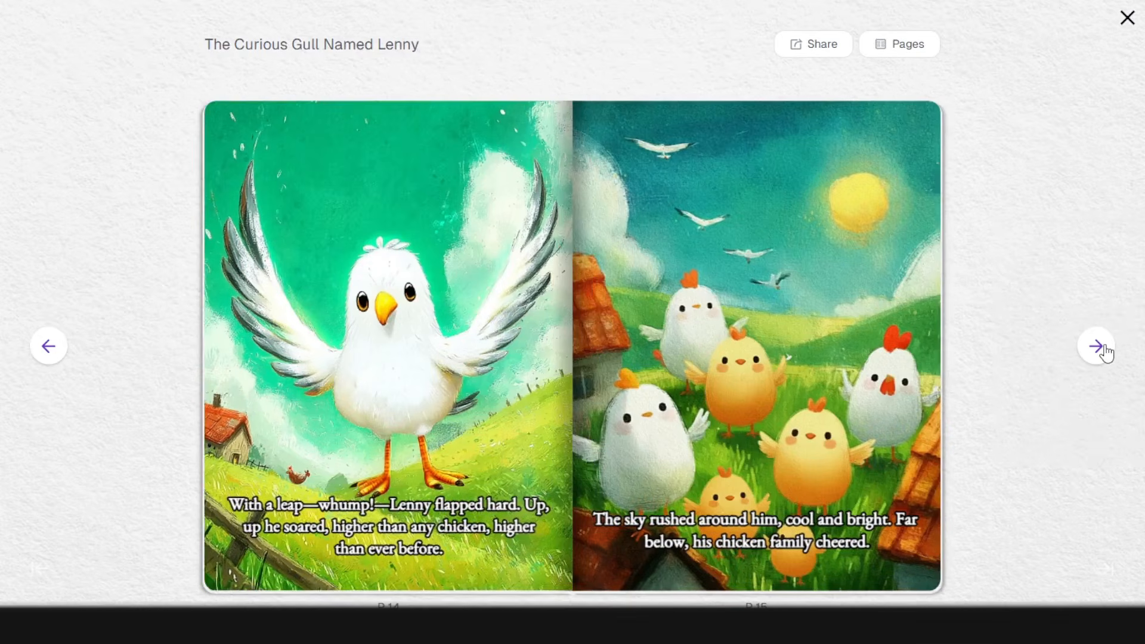
Page through the book's preview in Readkidz and look at the illustrations of pages 5 and 6 in the editor
left_click(1104, 351)
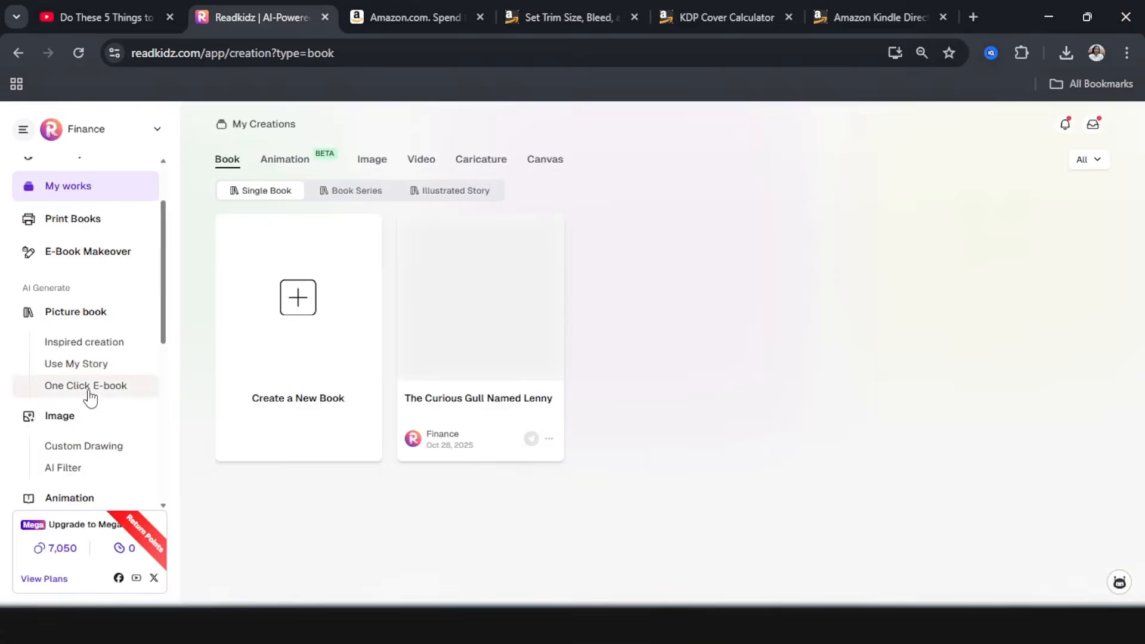
left_click(87, 387)
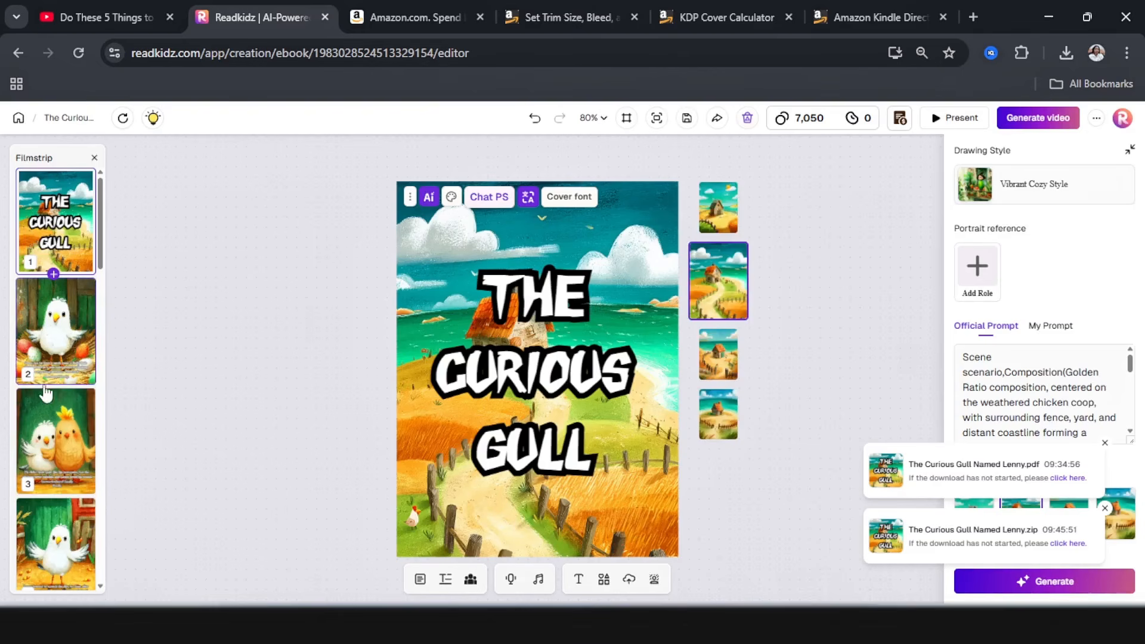
scroll(68, 337, "down", 5)
left_click(61, 289)
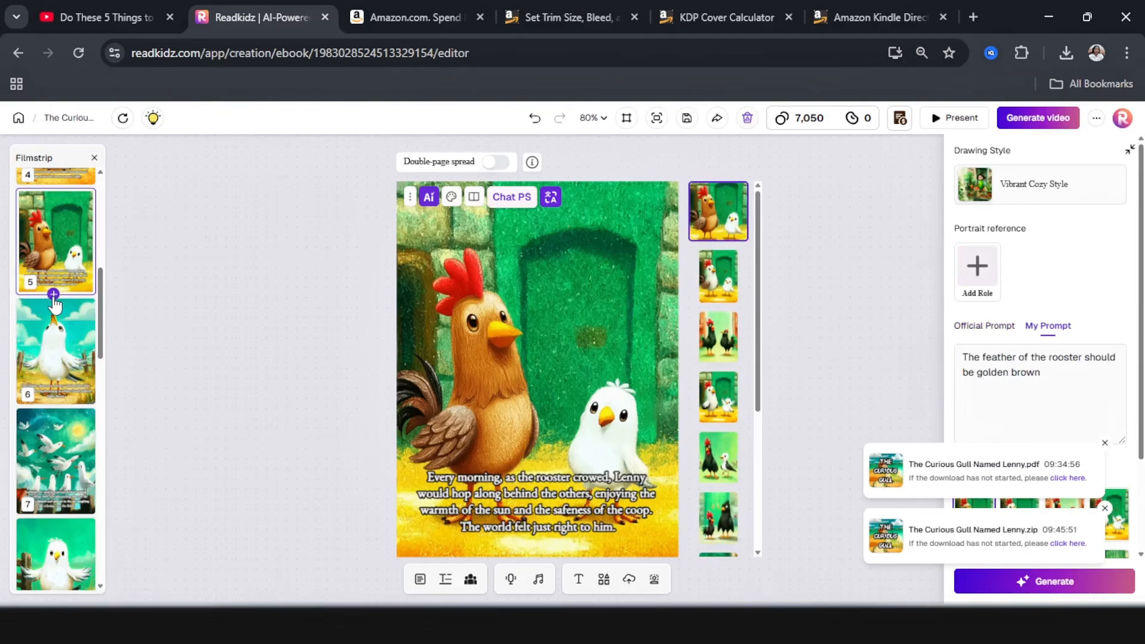
left_click(53, 295)
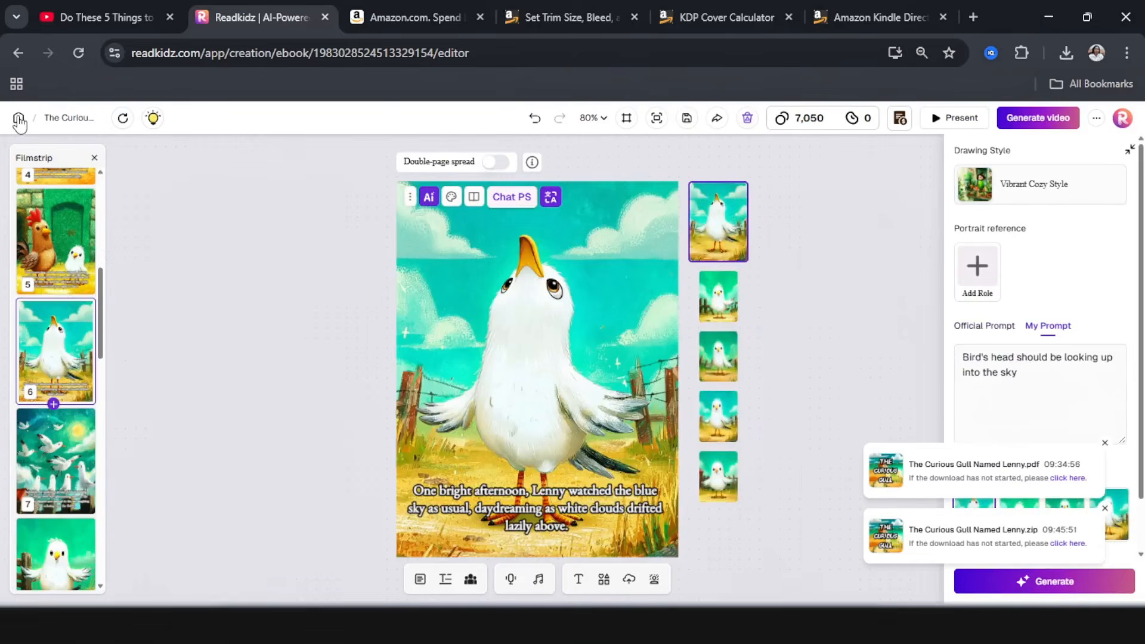
Leave the Readkidz book editor and look at the Print Books page and the available AI creation tools
left_click(18, 119)
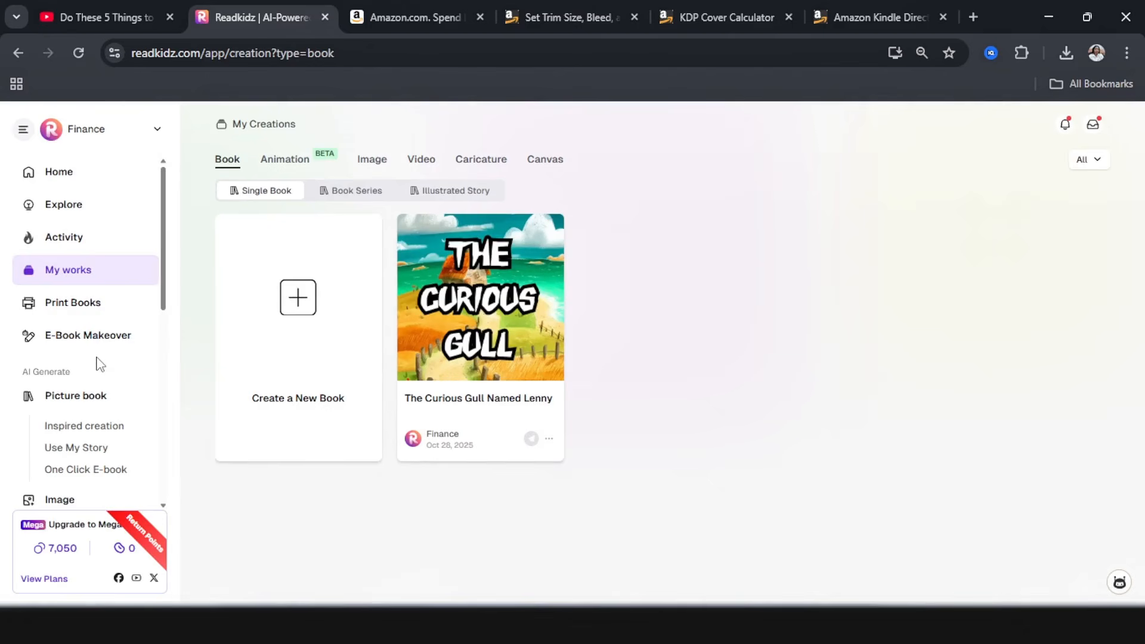
left_click(96, 316)
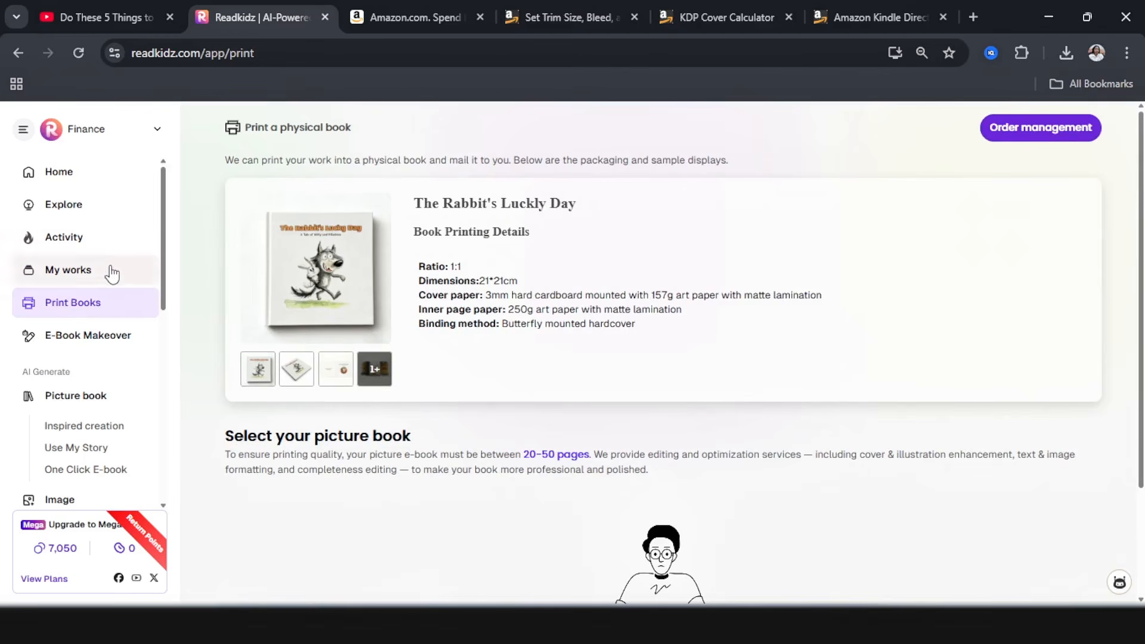
scroll(113, 274, "down", 3)
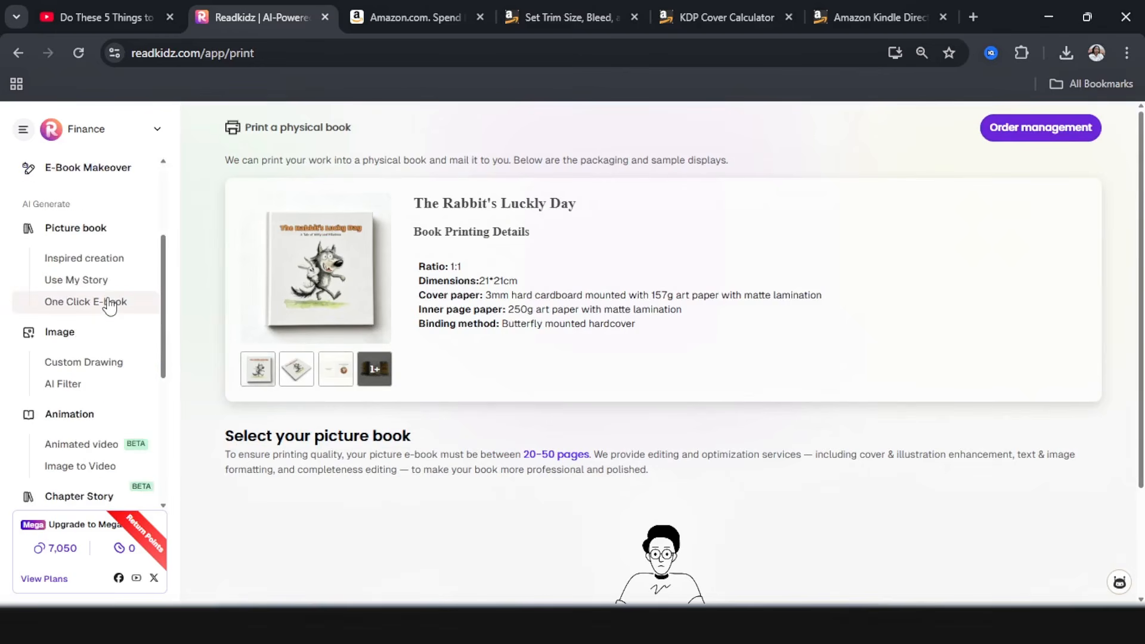